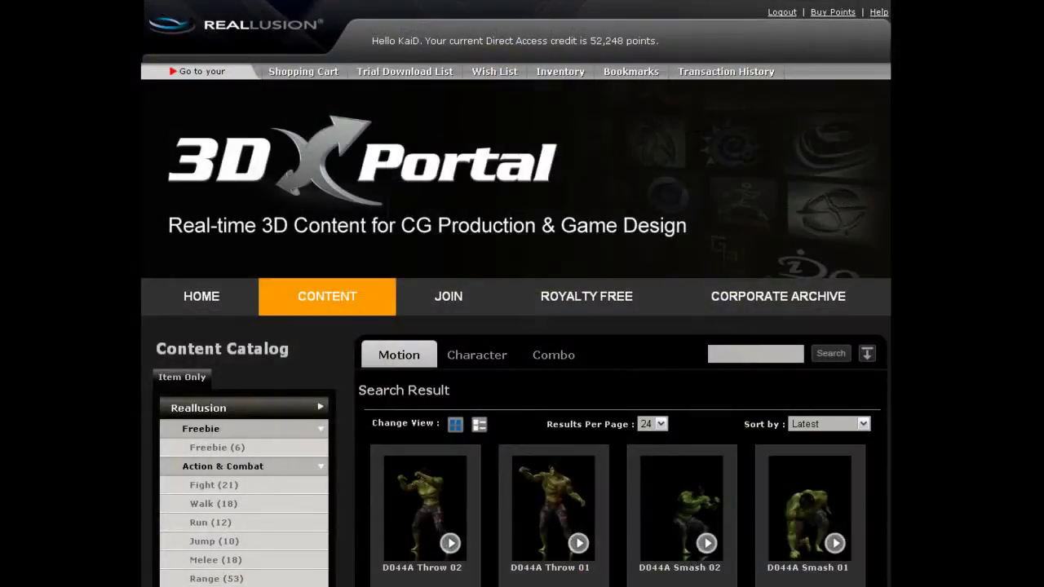
- Browse the motion catalogue's search results and start the preview of the D044A Punch 02 motion
scroll(516, 294, "down", 4)
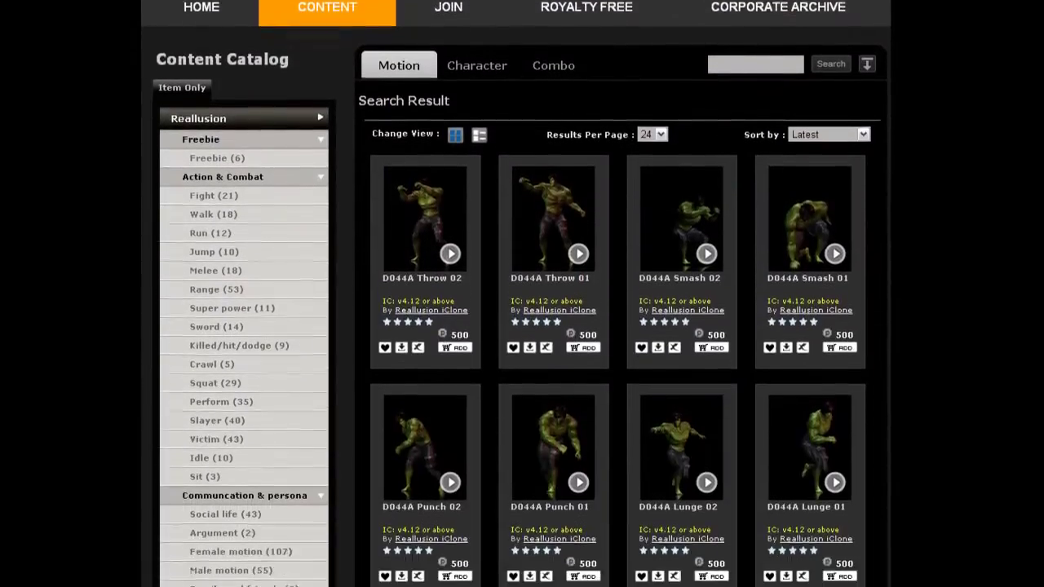
scroll(1032, 305, "down", 5)
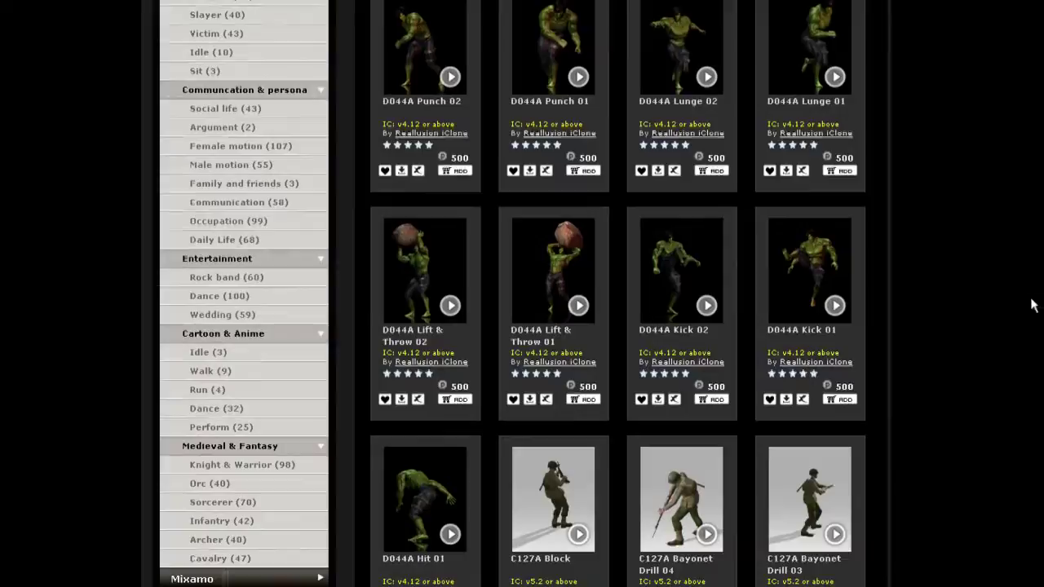
scroll(1032, 305, "up", 4)
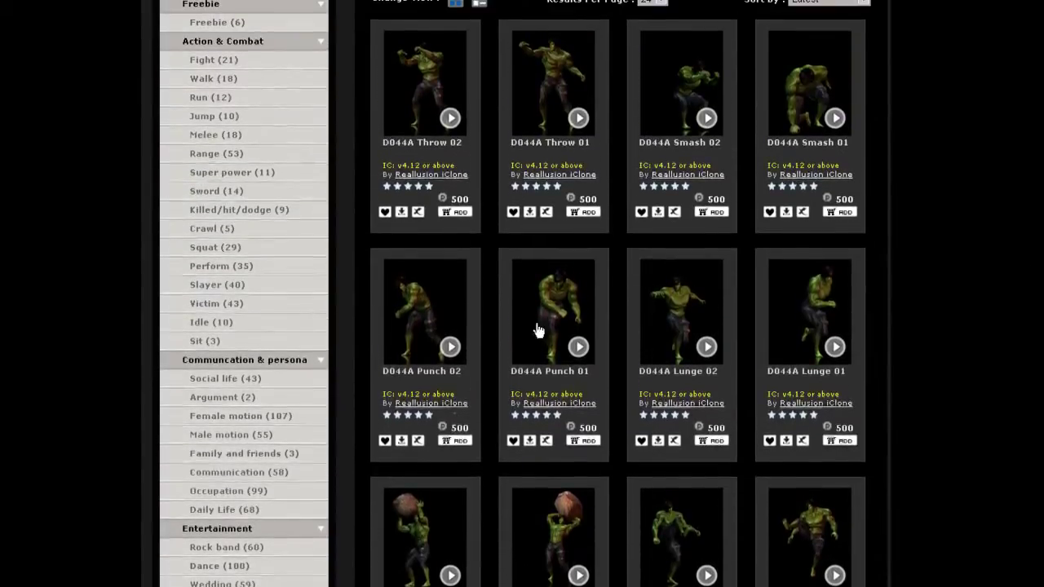
left_click(450, 348)
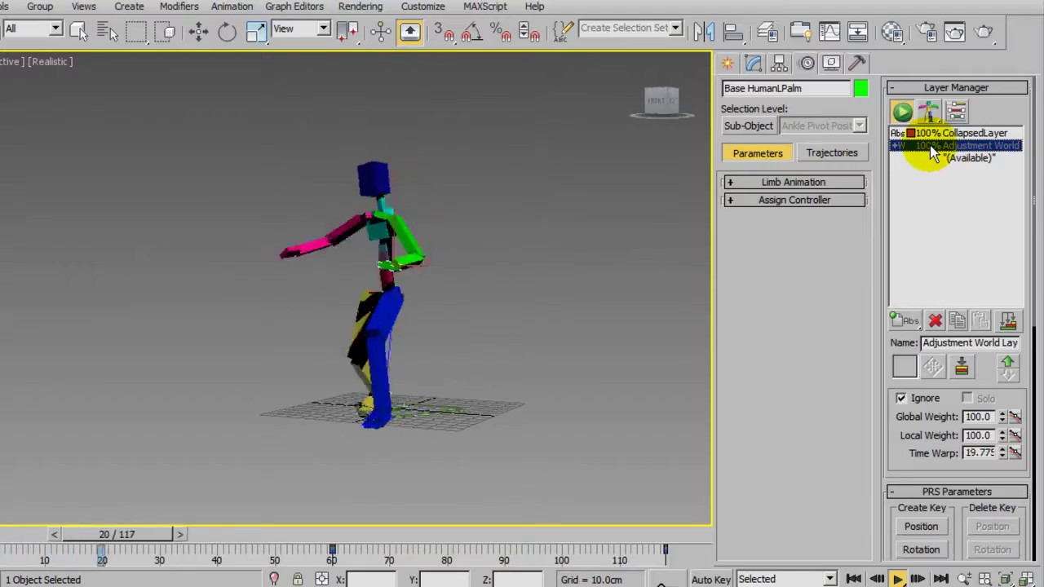
- Stop and replay the CAT skeleton's animation with the Adjustment World layer selected
key("slash")
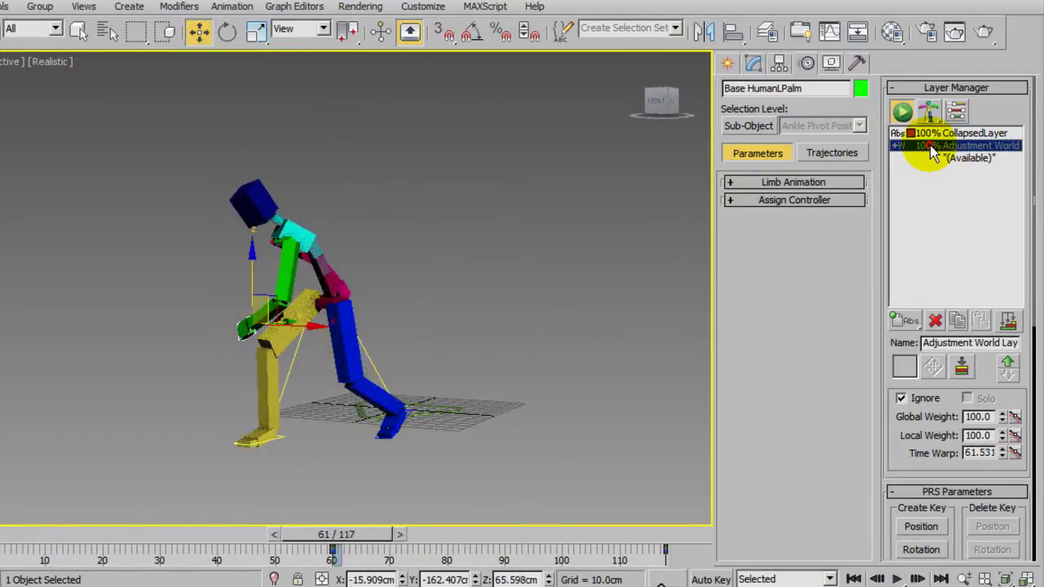
left_click(931, 147)
key("/")
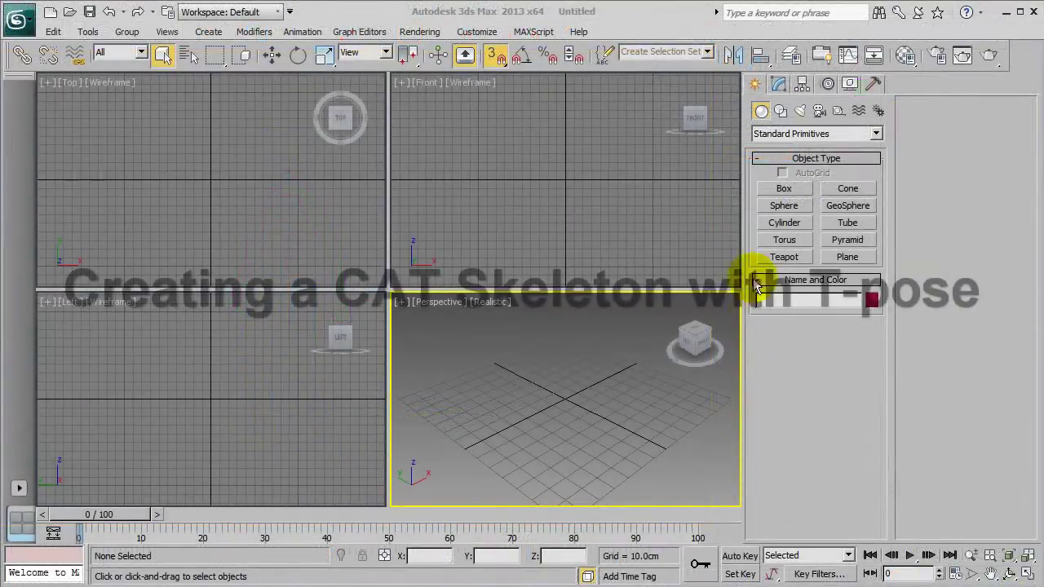
- Create a CATParent with the Base Human preset at the grid origin in the Perspective viewport, with a CATUnits Ratio of about 0.55
left_click(838, 112)
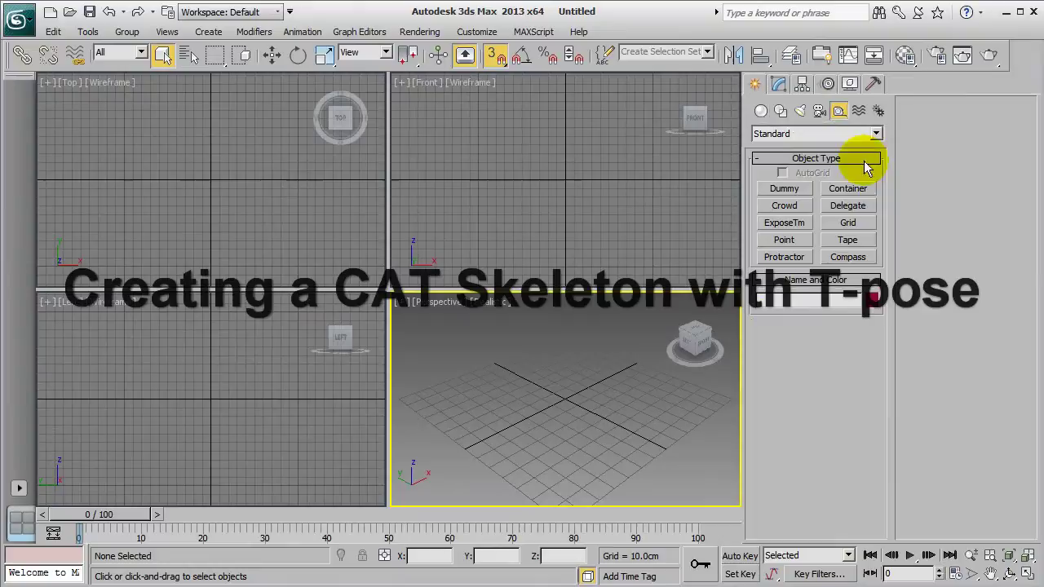
left_click(877, 135)
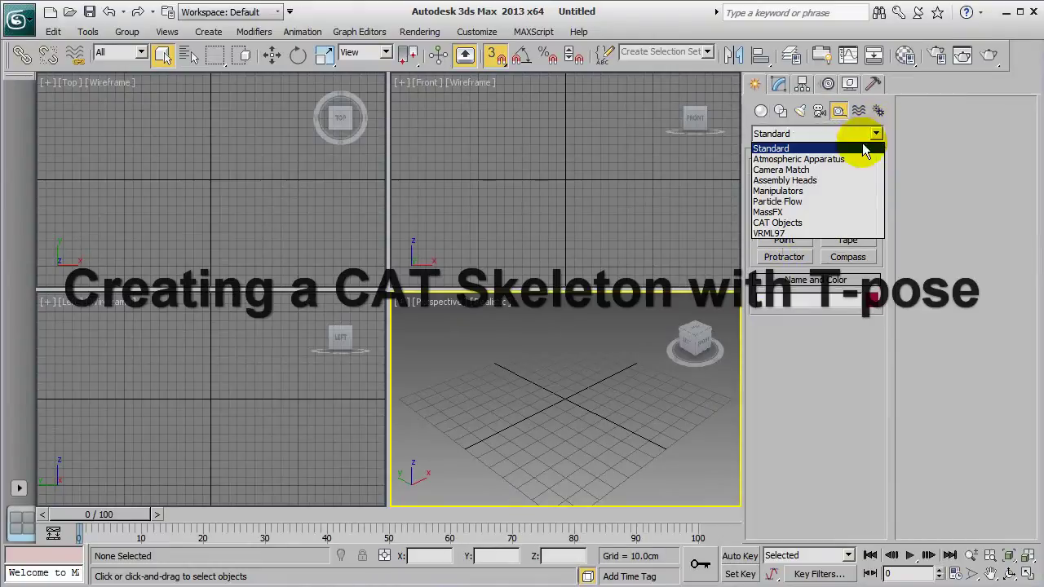
left_click(839, 219)
left_click(803, 209)
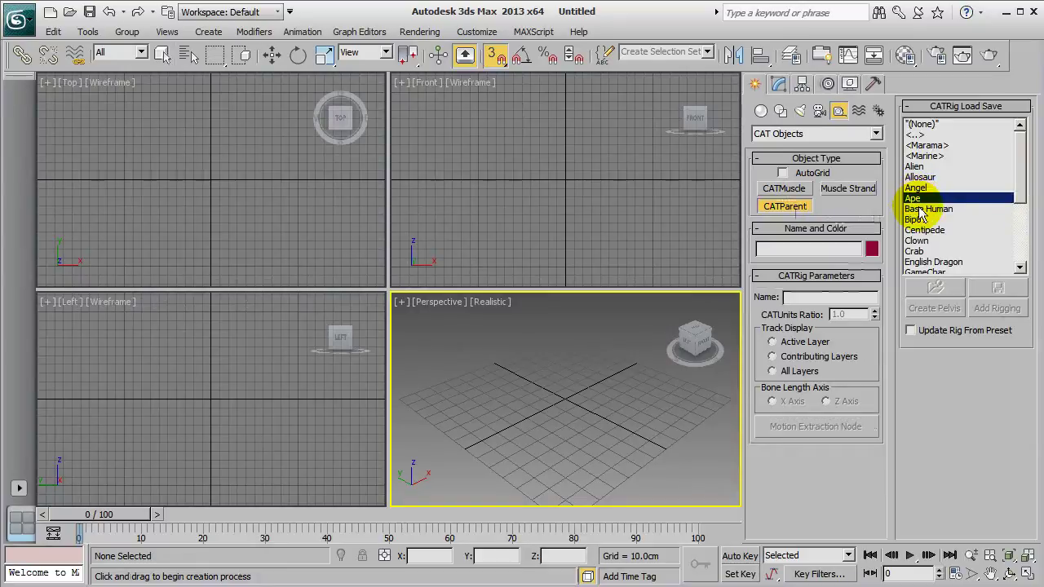
left_click_drag(565, 400, 657, 342)
key("alt+w")
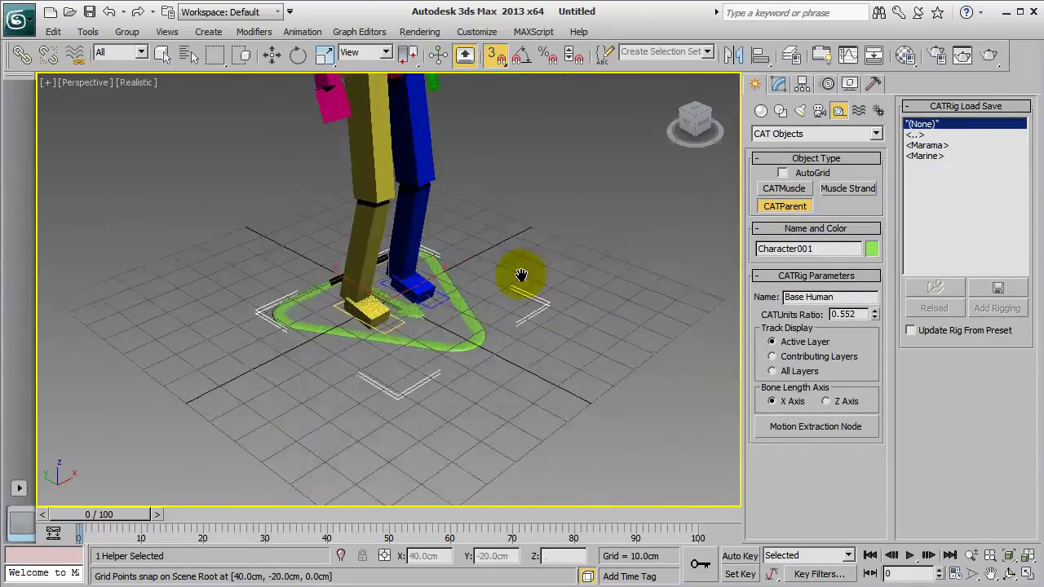
- Set the Base Human rig's CATUnits Ratio to 0.75 and finish the CATParent creation
middle_click_drag(522, 277, 523, 438)
scroll(523, 438, "down", 3)
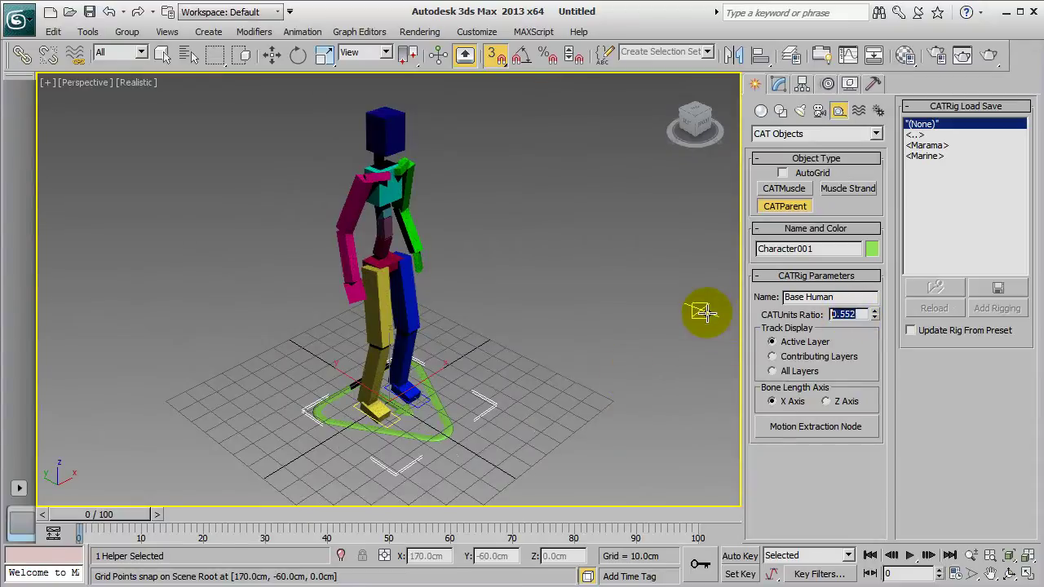
type("0.75")
key("Return")
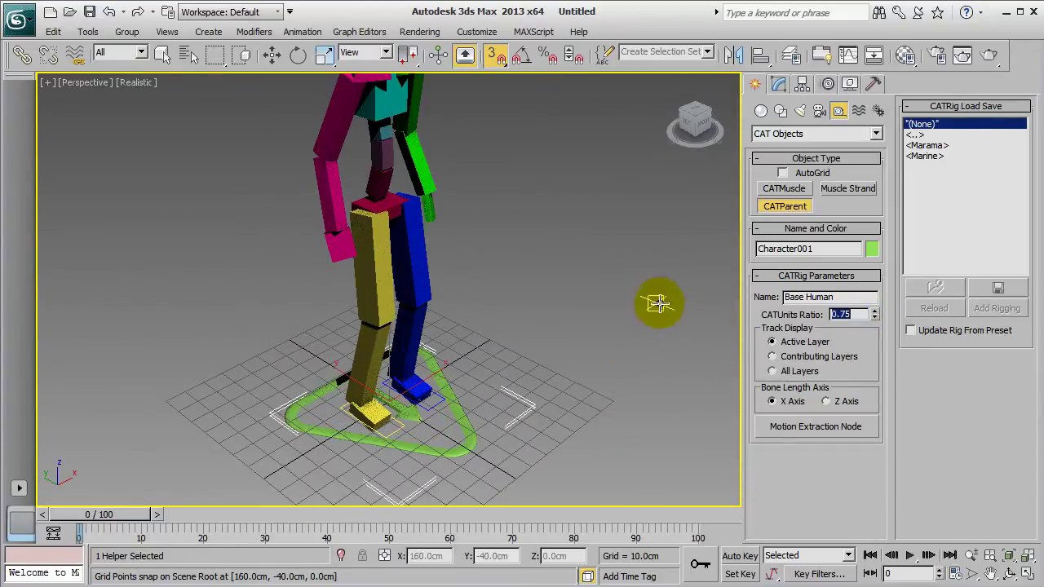
middle_click_drag(593, 348, 511, 317, "alt")
scroll(512, 316, "down", 5)
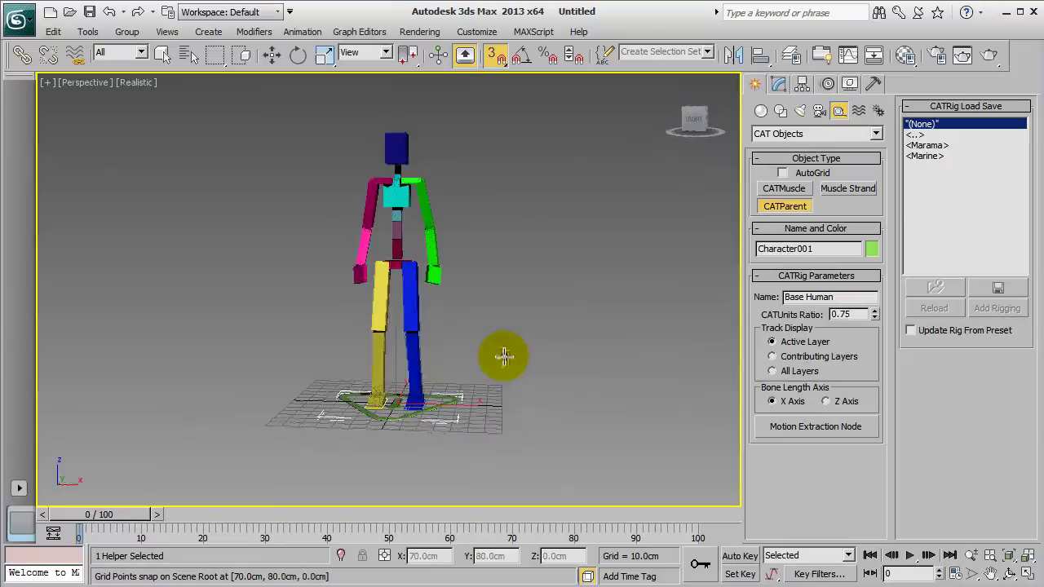
right_click(598, 314)
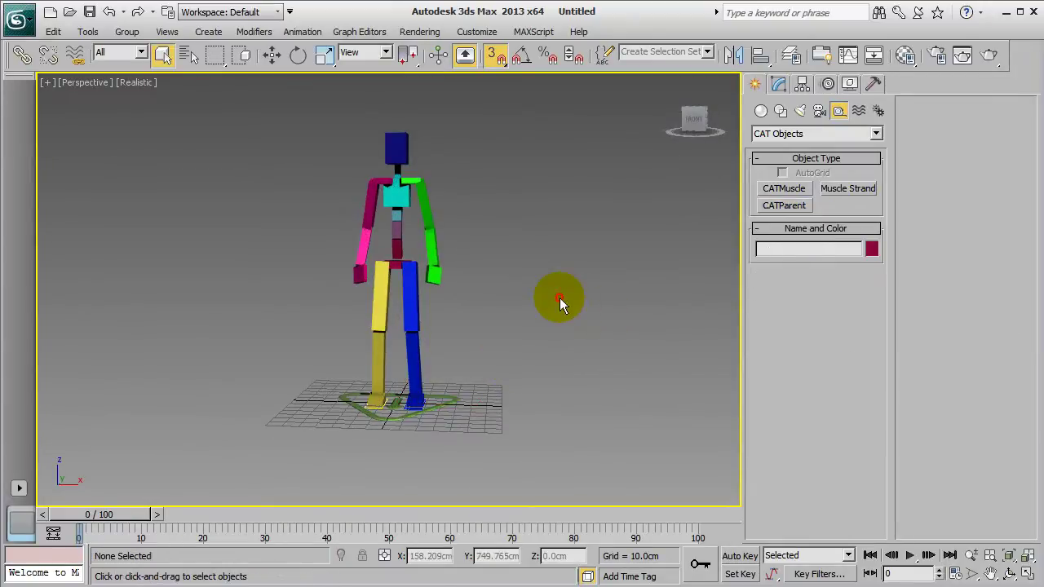
- Set the number of digits to 1 on both the left and right foot
middle_click_drag(577, 343, 546, 345, "alt")
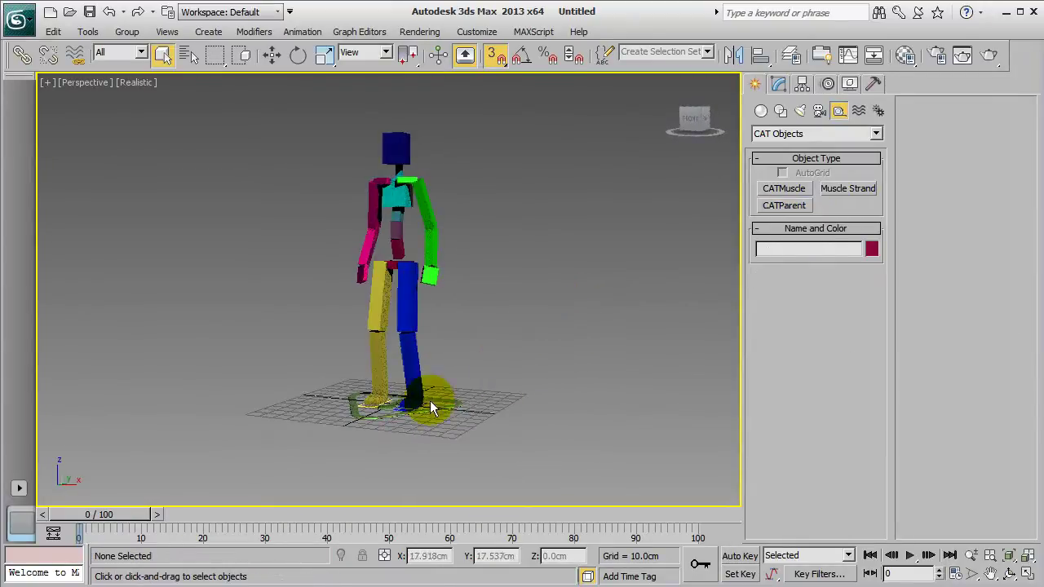
scroll(412, 443, "up", 3)
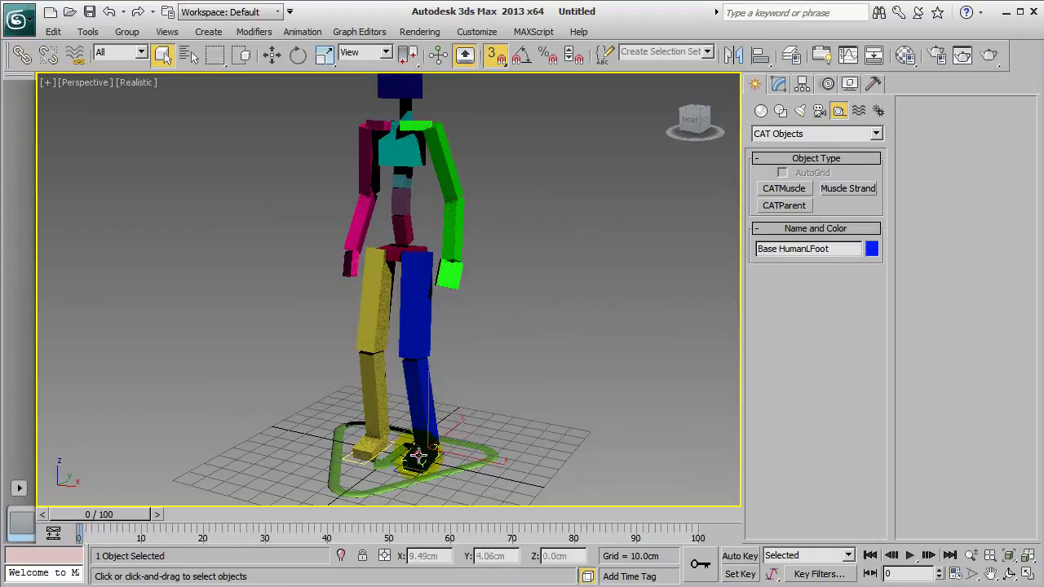
left_click(778, 83)
left_click(825, 434)
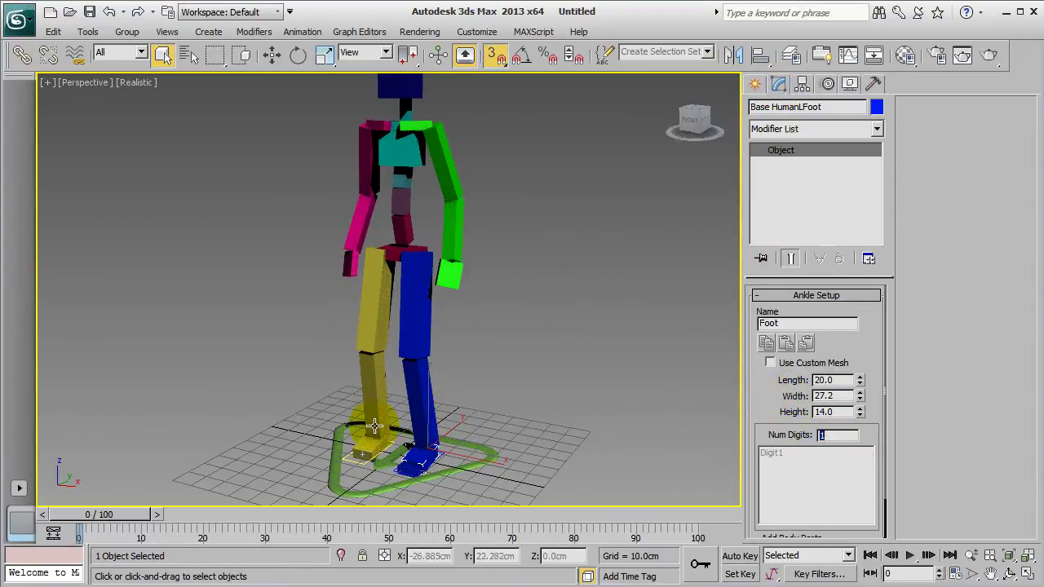
left_click(836, 434)
type("1")
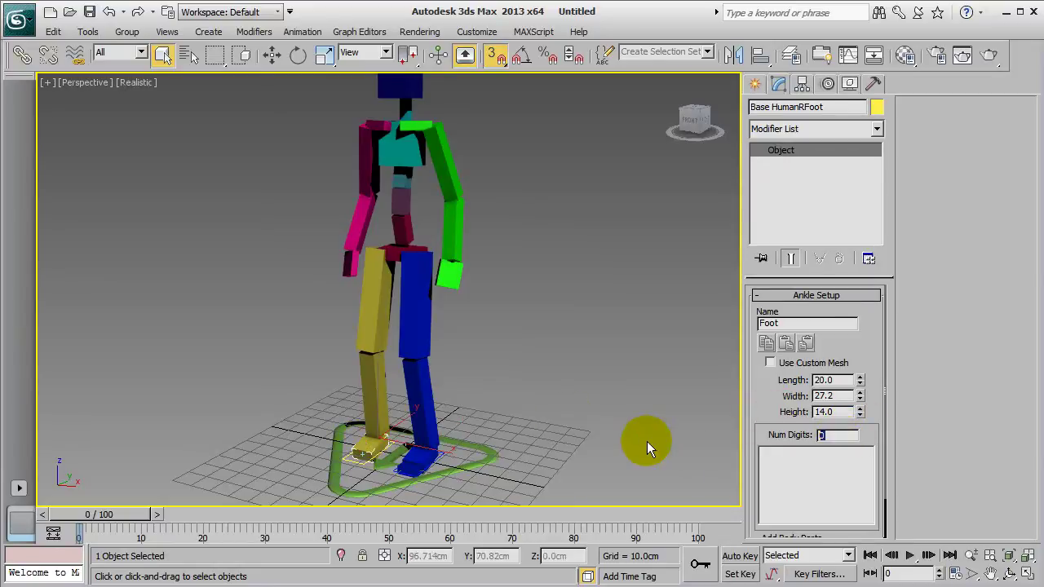
key("Return")
- Select the left upper arm, turn on angle snap, and show the Front viewport maximised with realistic shading
middle_click_drag(492, 351, 531, 341, "alt")
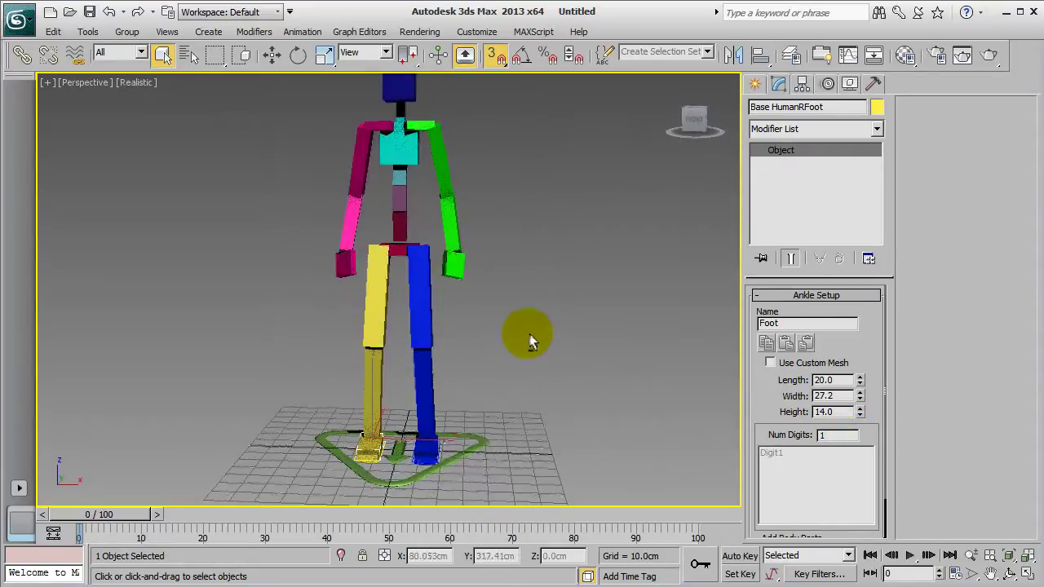
left_click(441, 154)
left_click(522, 54)
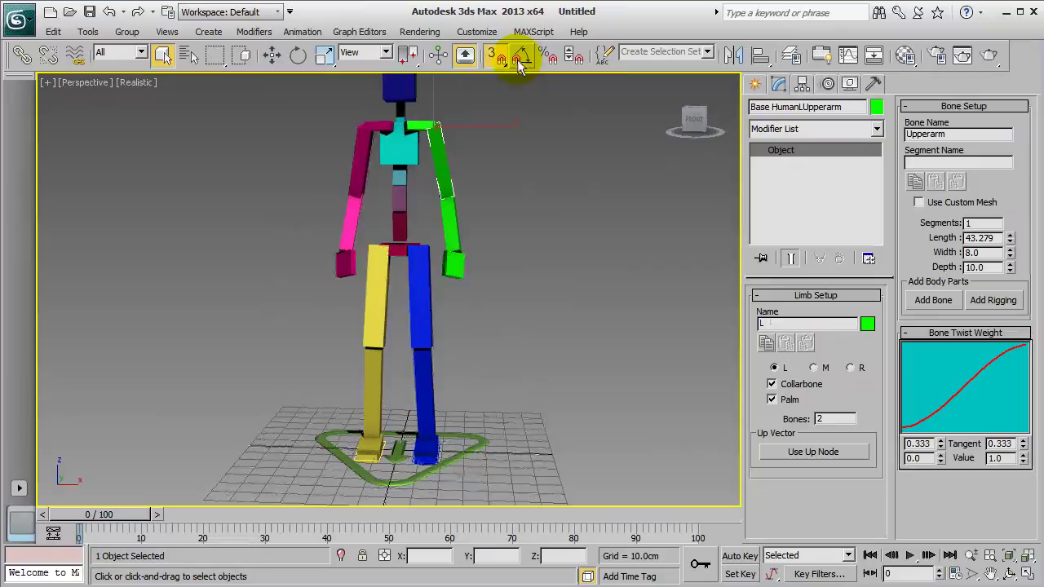
key("alt+w")
right_click(483, 218)
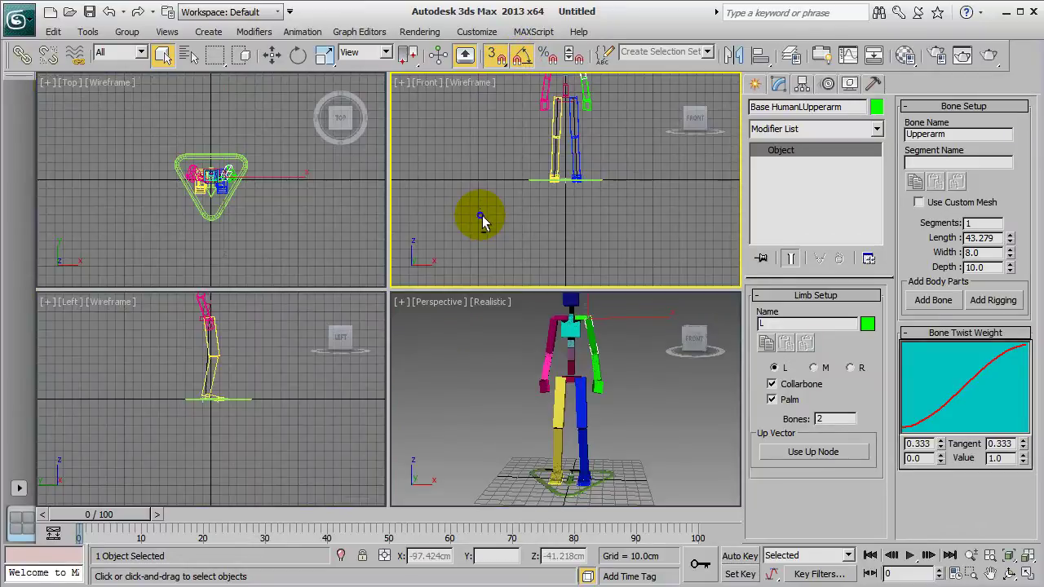
key("alt+w")
key("F3")
middle_click_drag(485, 202, 492, 393)
scroll(491, 390, "up", 3)
key("w")
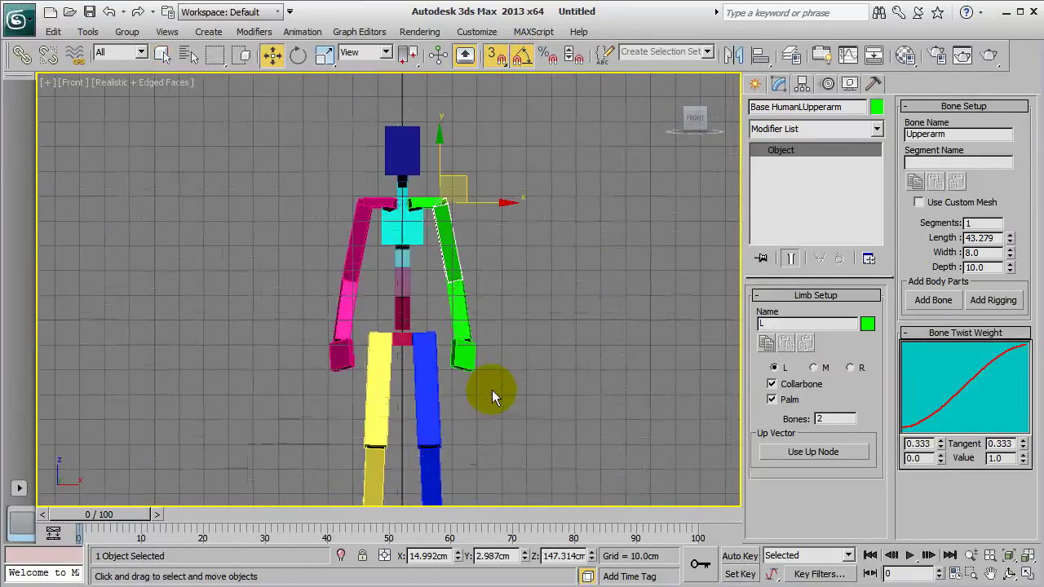
- Rotate the left upper arm up to roughly horizontal, using the Local coordinate system with only angle snap active
key("e")
left_click(367, 52)
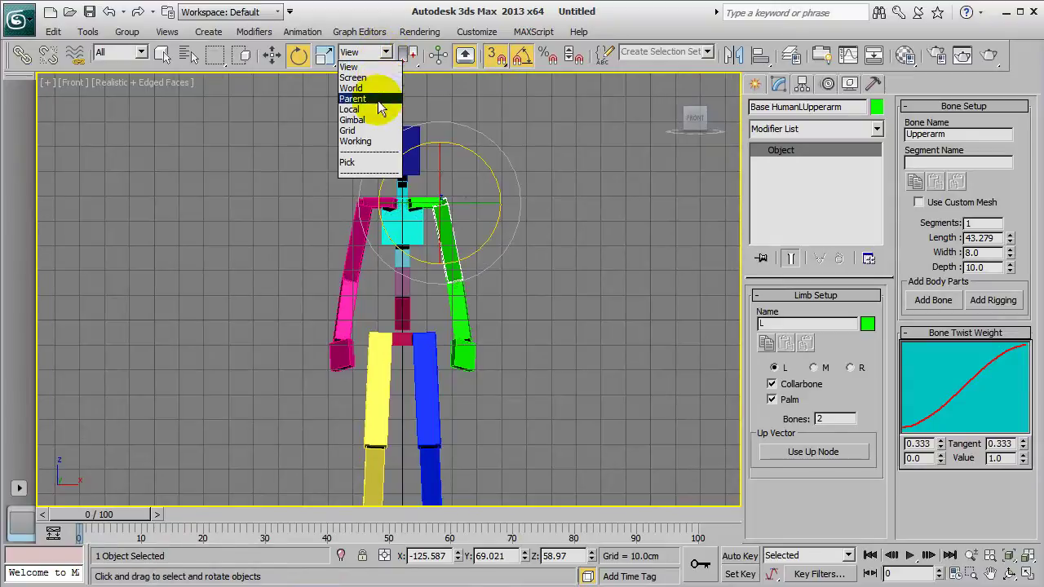
left_click(367, 110)
left_click(523, 55)
left_click_drag(485, 170, 469, 119)
- Rotate the left forearm, upper arm and palm so that the arm extends straight out sideways
left_click(548, 221)
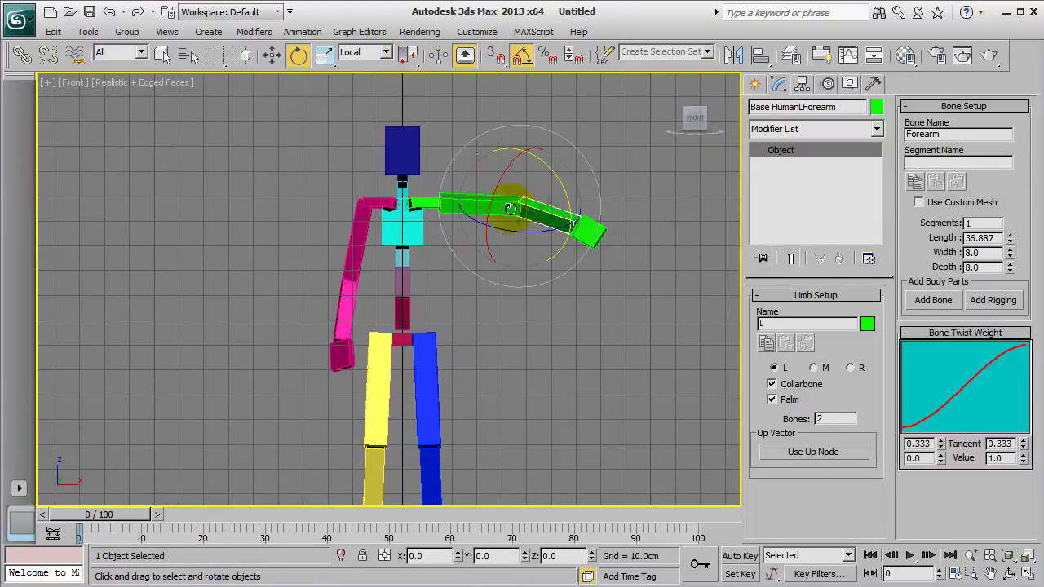
left_click_drag(566, 186, 558, 212)
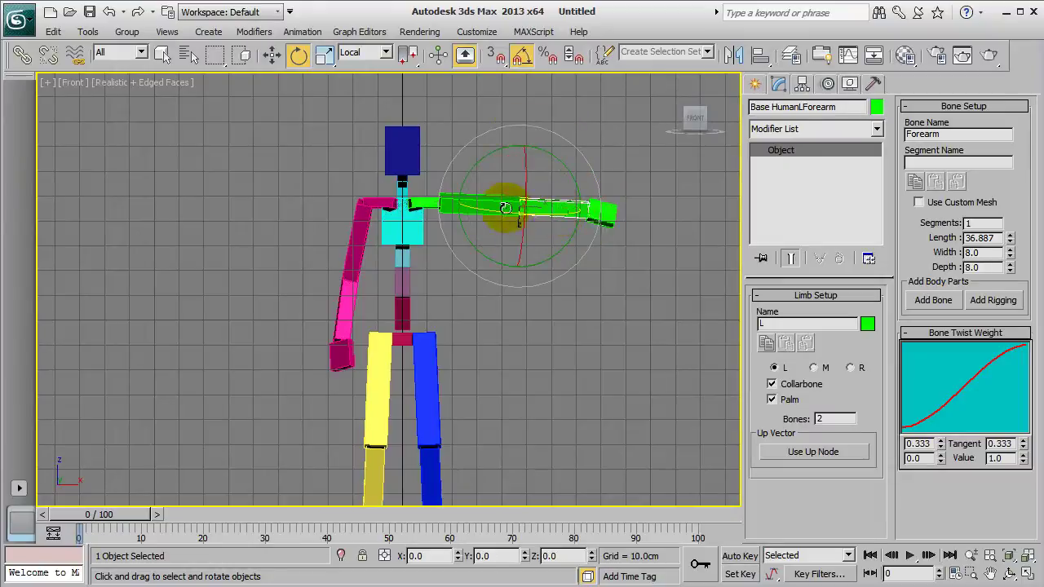
left_click(498, 206)
left_click_drag(450, 195, 453, 179)
left_click(539, 197)
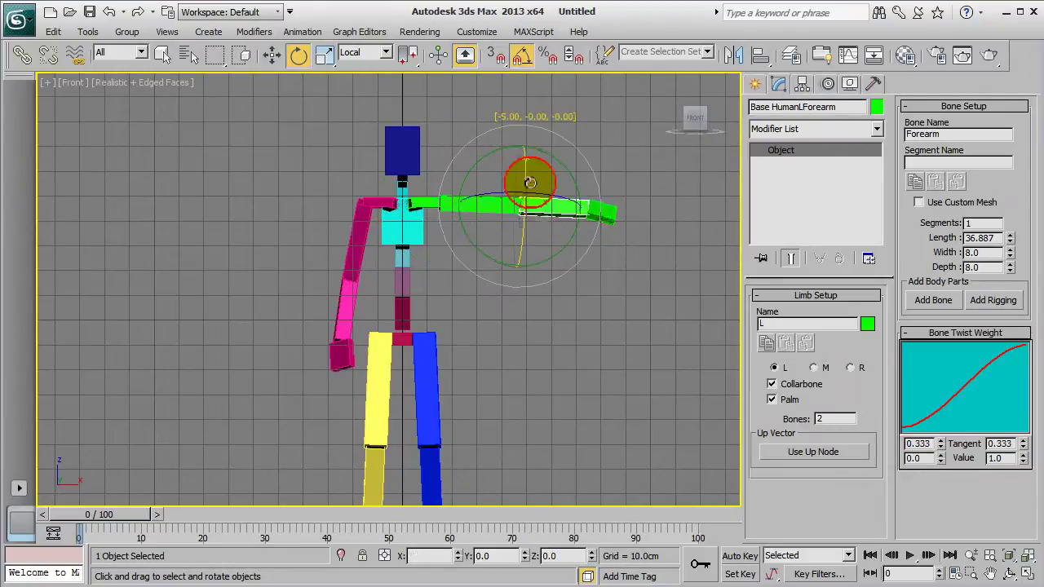
left_click(601, 211)
left_click_drag(601, 210, 644, 178)
- In a maximised, shaded Top viewport, rotate the left upper arm 5 degrees about its local Z axis
key("alt+w")
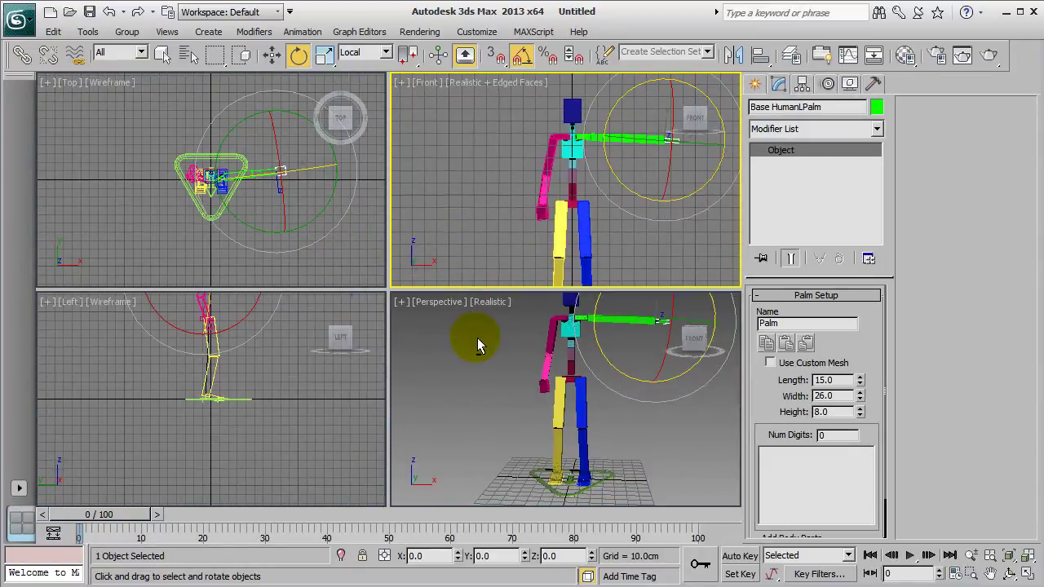
right_click(317, 262)
key("alt+w")
key("F3")
middle_click_drag(354, 263, 350, 284)
scroll(354, 285, "up", 2)
left_click(458, 305)
left_click_drag(478, 285, 478, 294)
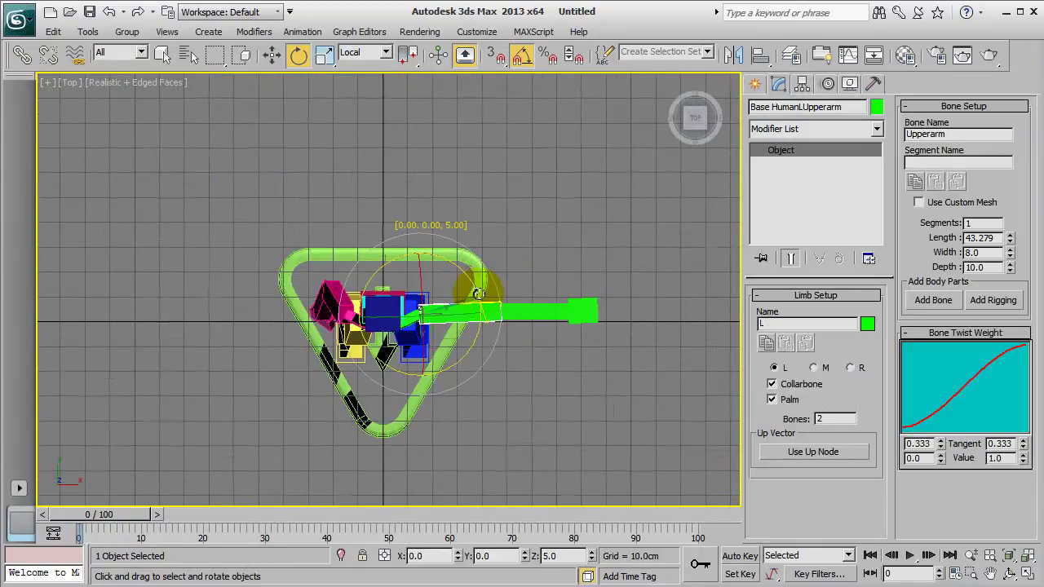
- Turn off angle snap and fine-tune the left upper arm's rotation in the Front viewport until the arm is level
key("alt+w")
middle_click(517, 322)
key("alt+w")
key("alt+w")
middle_click(508, 237)
key("alt+w")
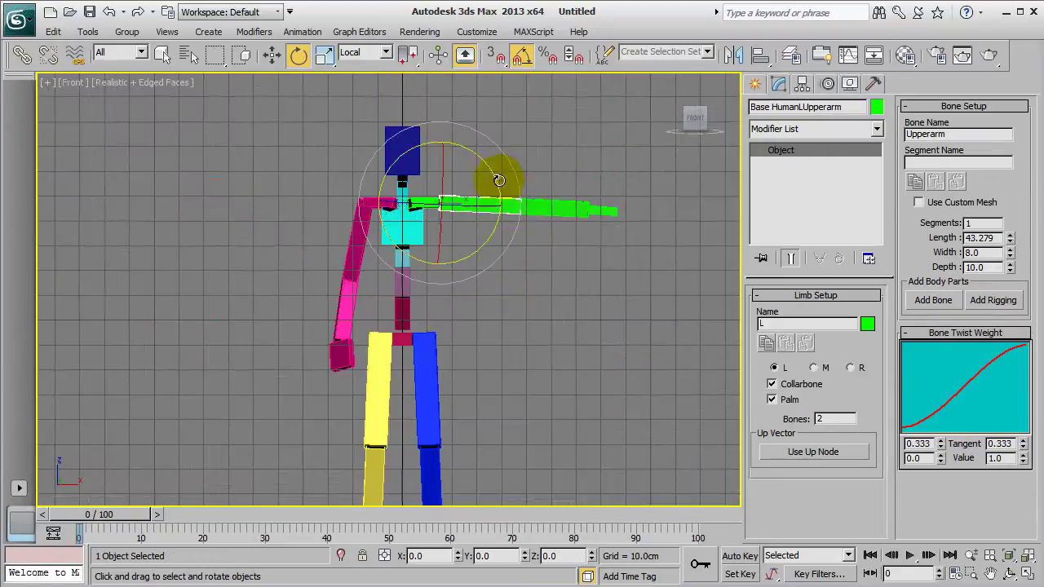
left_click(527, 63)
left_click_drag(492, 170, 488, 164)
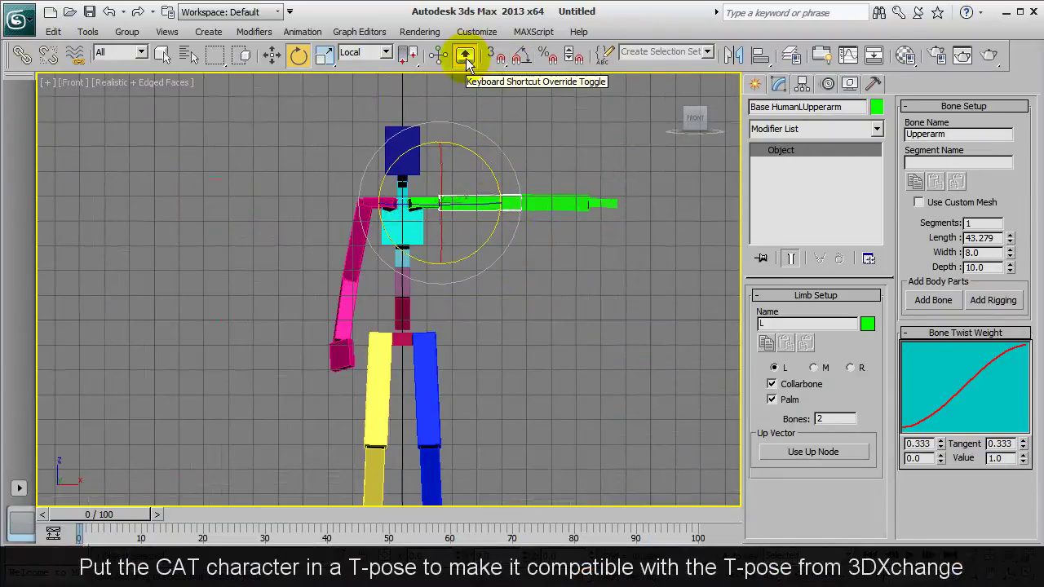
- Copy the limb setup from the left collarbone and paste it mirrored onto the right collarbone to match the T-pose arm
key("alt+w")
middle_click(544, 358)
key("alt+w")
middle_click_drag(547, 359, 532, 372, "alt")
left_click(485, 244)
double_click(422, 124)
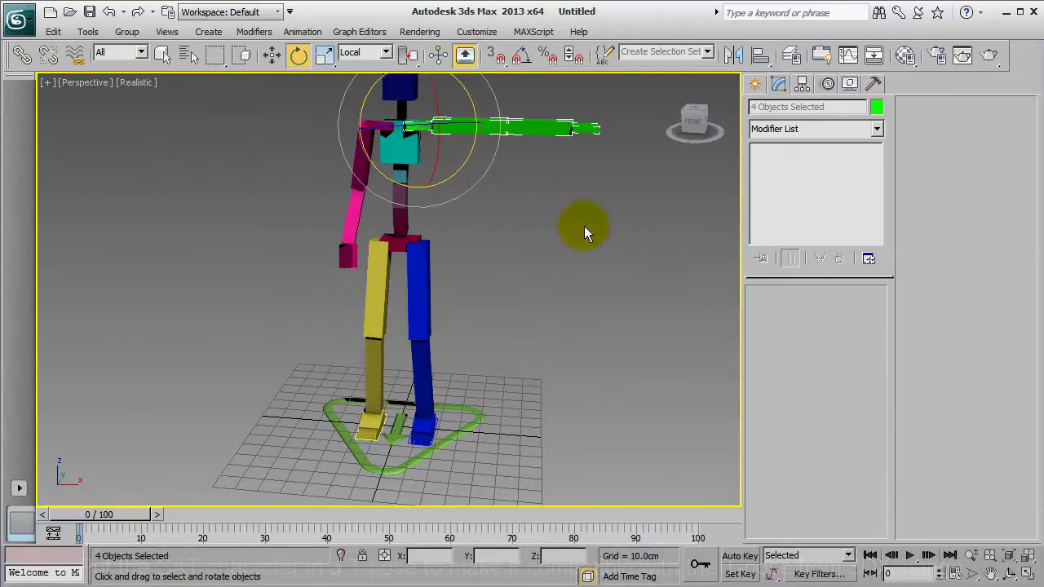
left_click(584, 228)
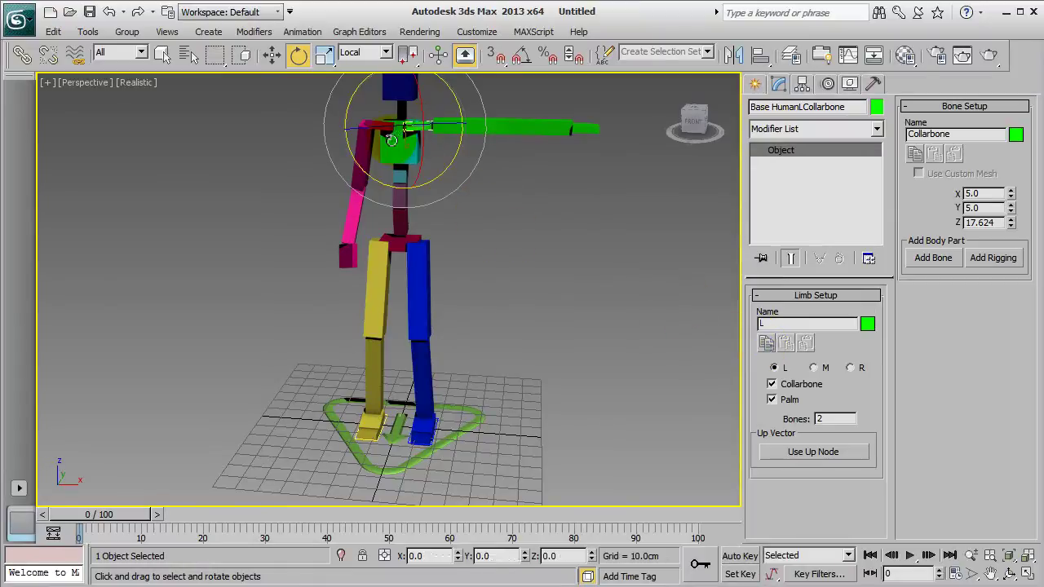
left_click(767, 342)
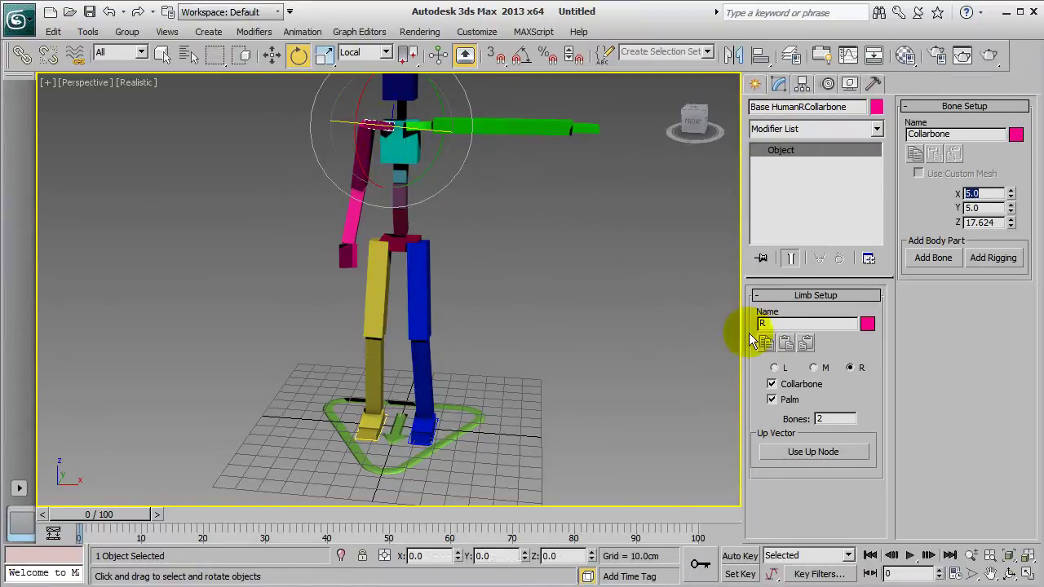
left_click(804, 343)
- Move the pelvis straight up to a height of about 93.6 cm so the bent legs straighten
middle_click_drag(500, 296, 440, 318)
left_click(400, 272)
key("w")
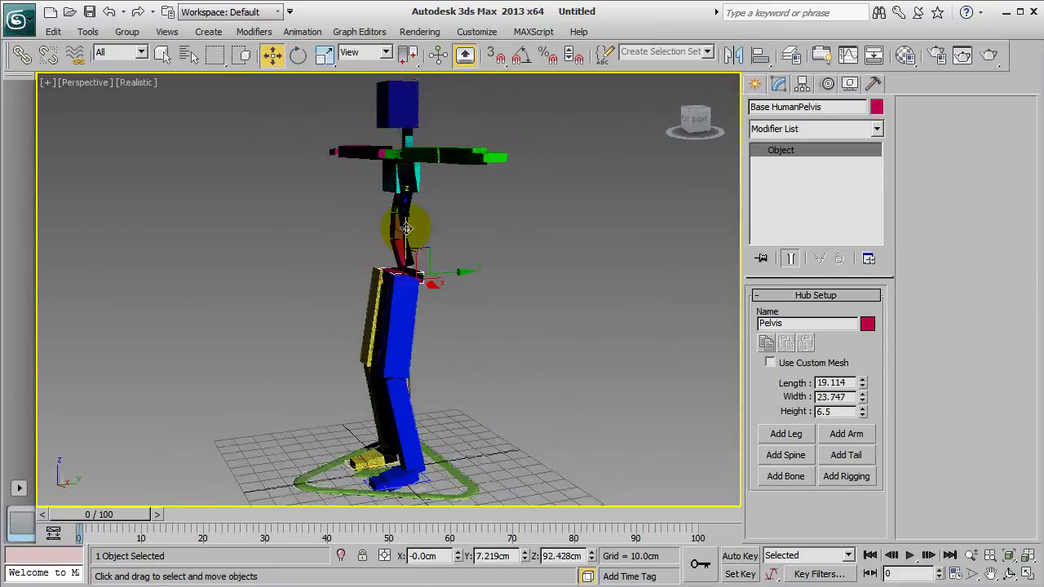
left_click_drag(406, 229, 407, 226)
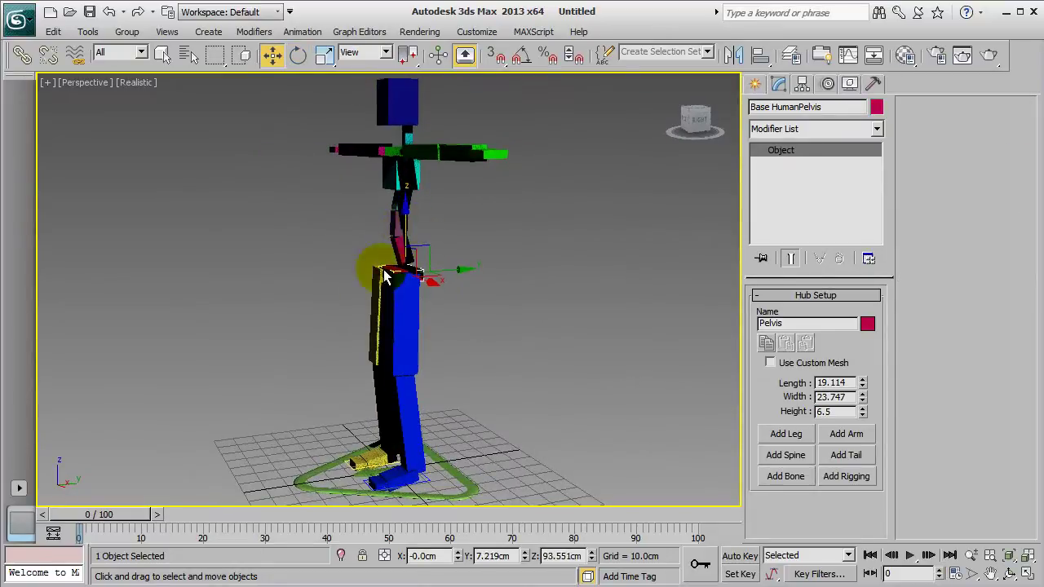
- In an enlarged Schematic View, select all the linked skeleton bones from the pelvis down, leaving out the separate green controllers
middle_click_drag(385, 276, 482, 321, "alt")
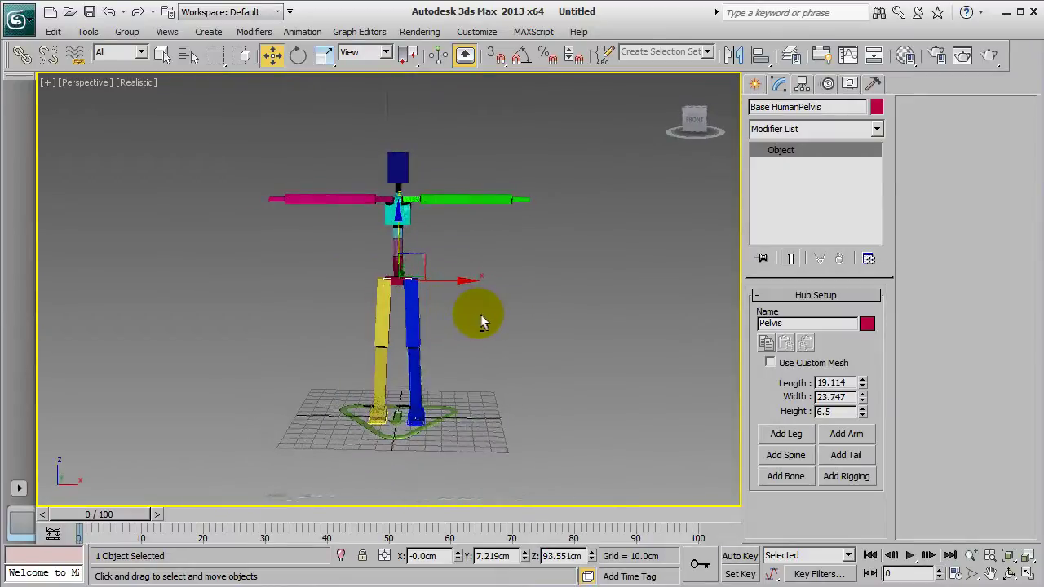
left_click(572, 308)
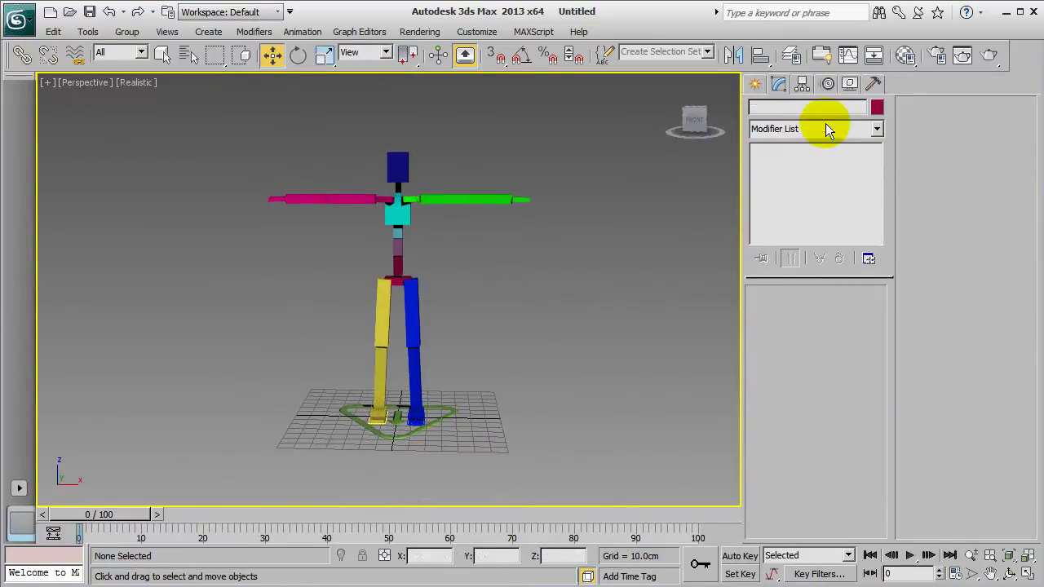
left_click(871, 65)
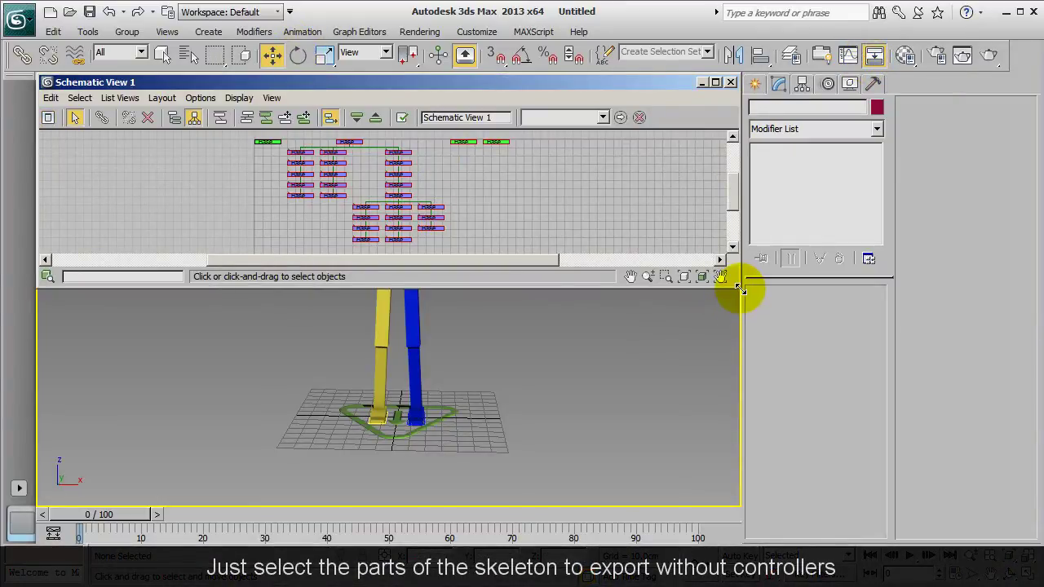
left_click_drag(739, 287, 819, 478)
scroll(640, 381, "up", 3)
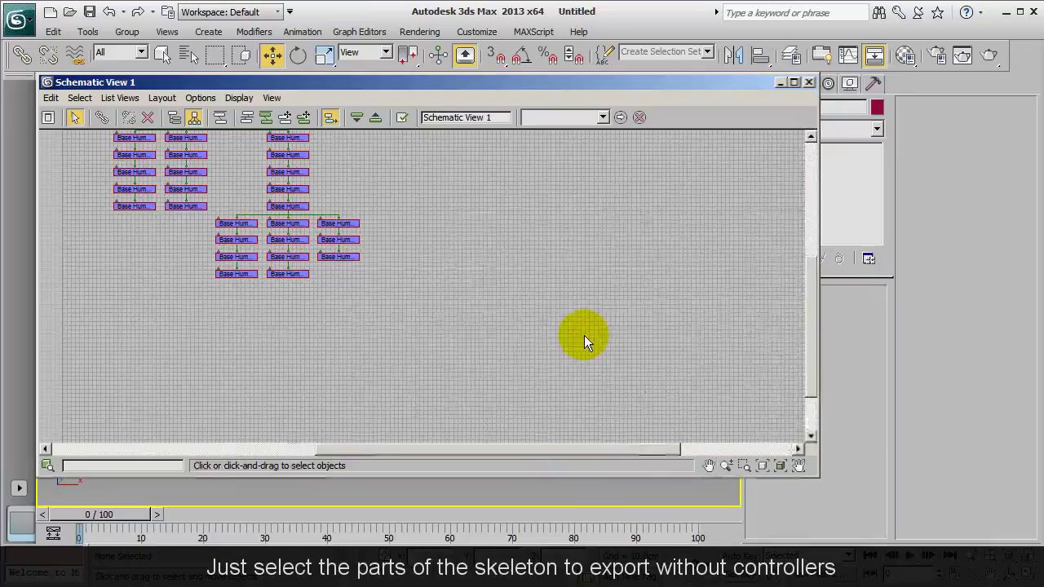
scroll(584, 335, "up", 5)
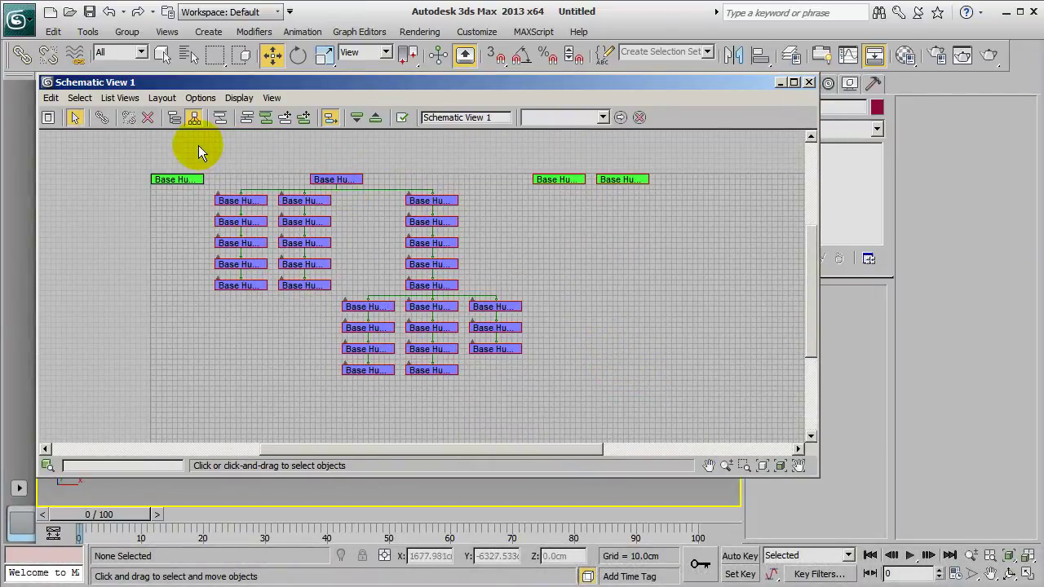
left_click_drag(222, 166, 527, 380)
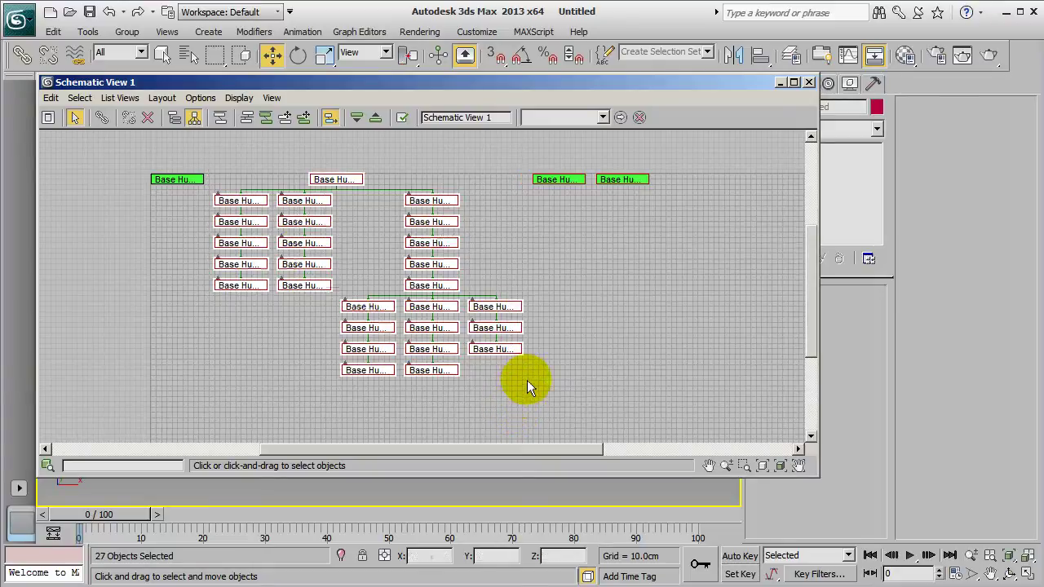
left_click(809, 83)
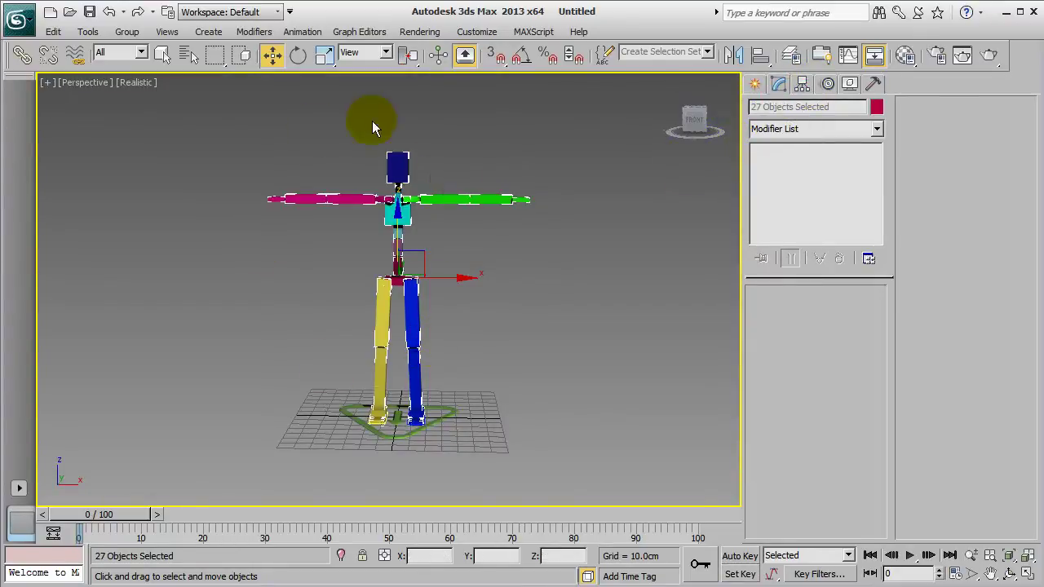
- Start exporting only the selected bones as an Autodesk FBX file named CAT in C:\DemoCAT
left_click(24, 23)
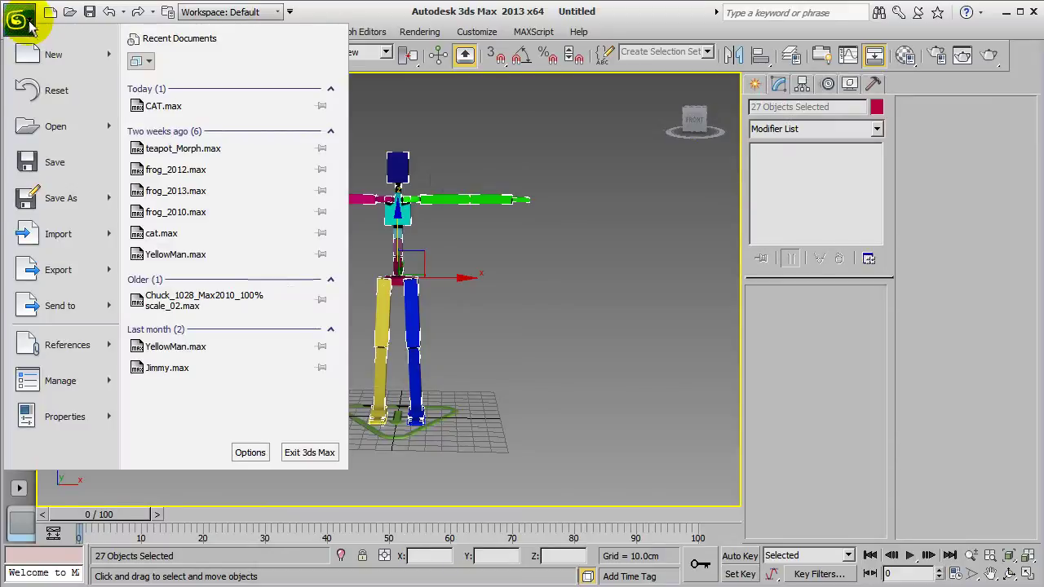
mouse_move(71, 277)
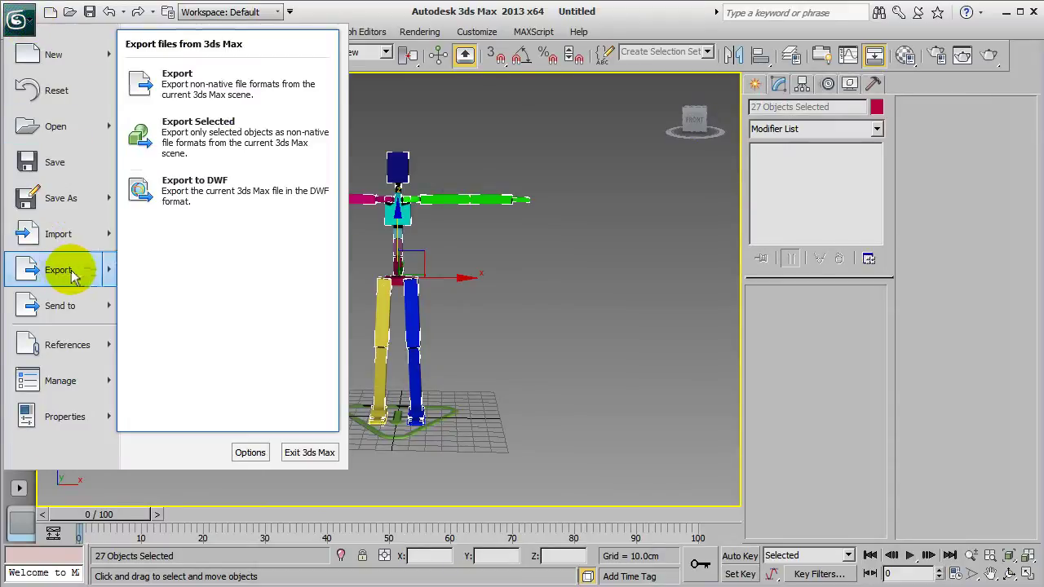
left_click(243, 144)
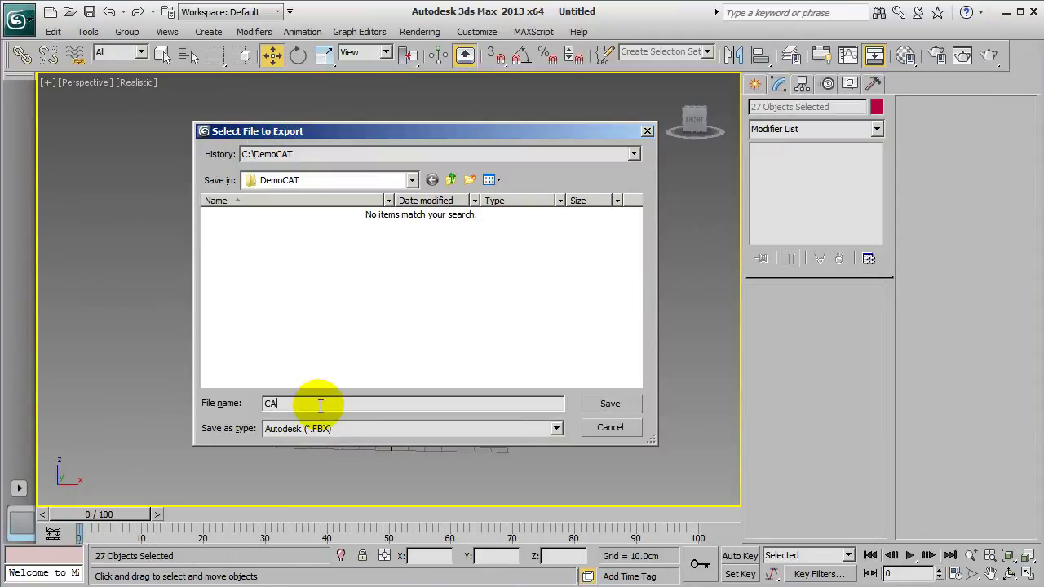
left_click(619, 398)
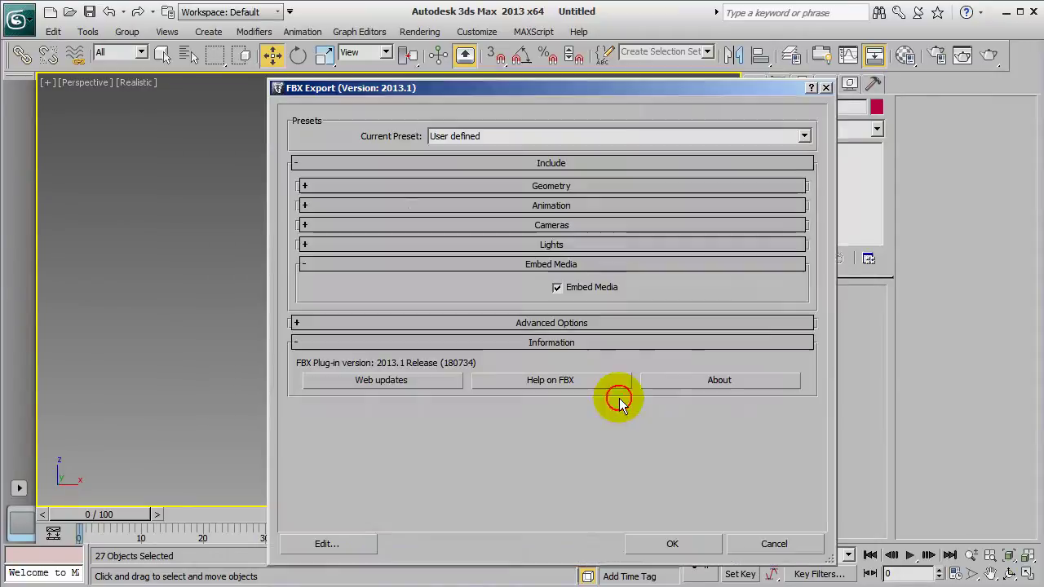
- Apply the Autodesk Media & Entertainment export preset, enable Embed Media, and complete the FBX export
left_click(633, 142)
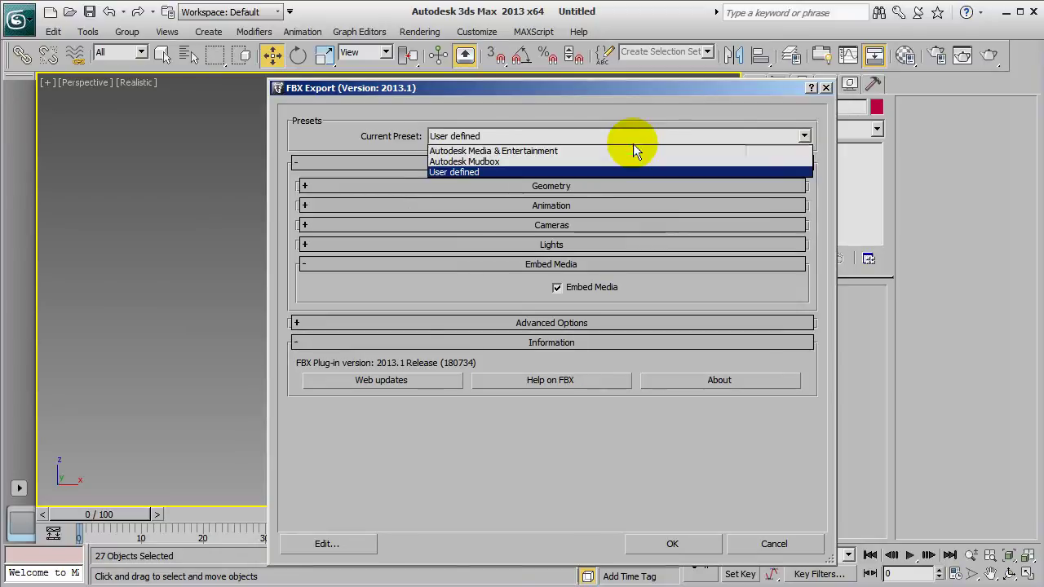
left_click(628, 152)
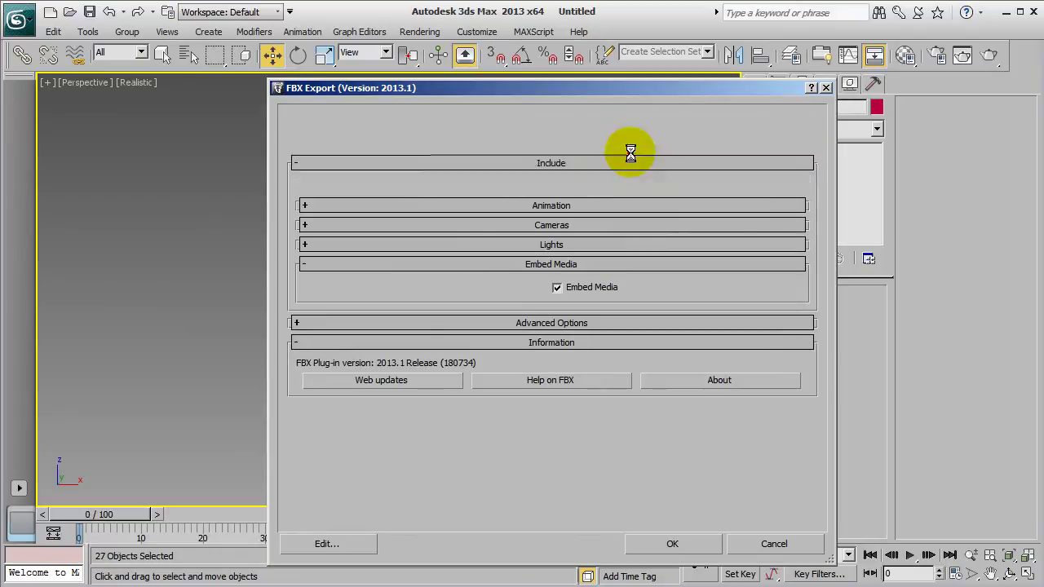
left_click(607, 267)
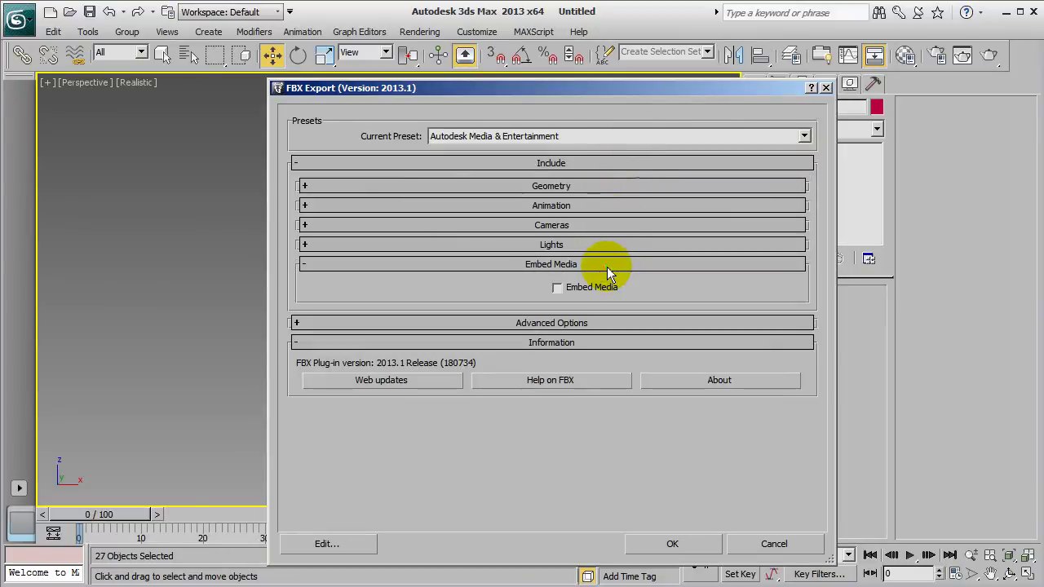
left_click(557, 288)
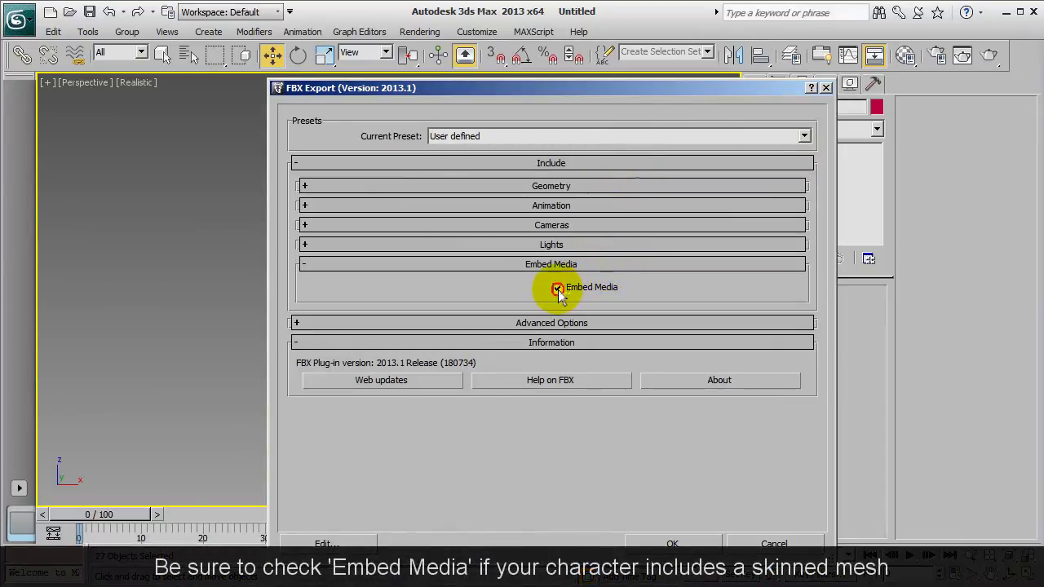
left_click(677, 545)
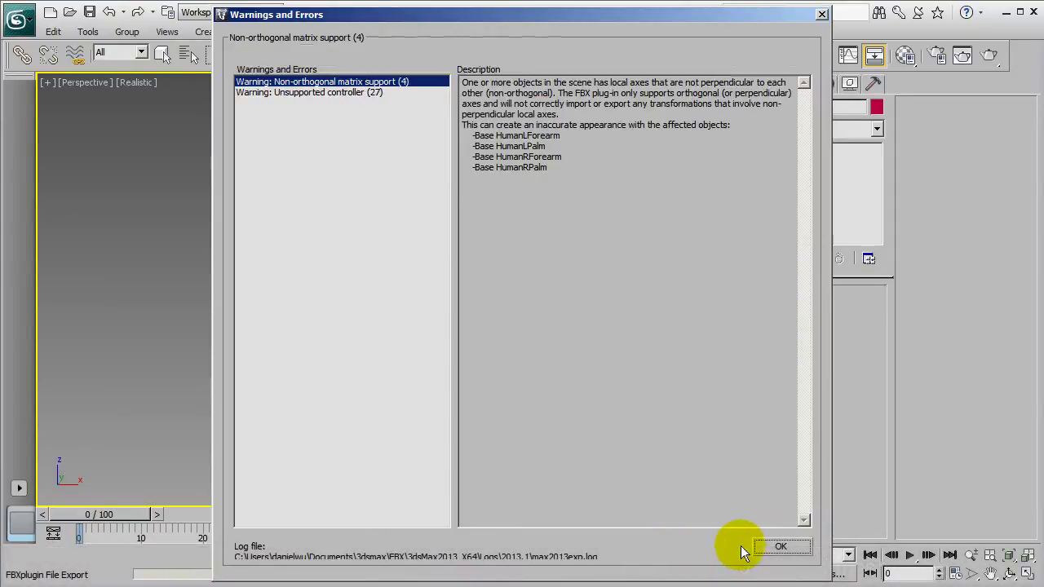
left_click(779, 549)
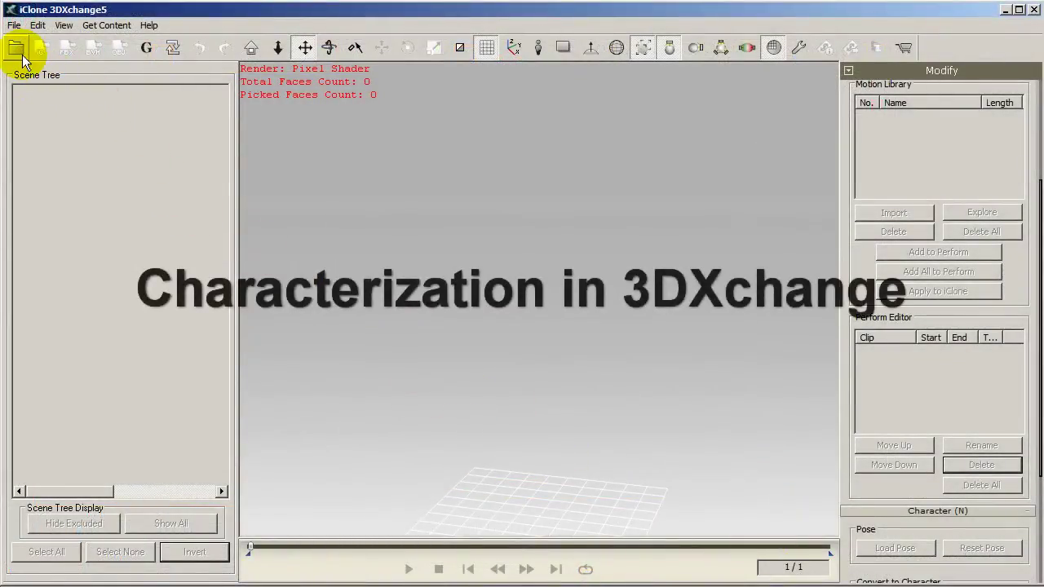
- Switch to iClone 3DXchange5 and import CAT.FBX from the DemoCAT folder with the default FBX import options
left_click(17, 50)
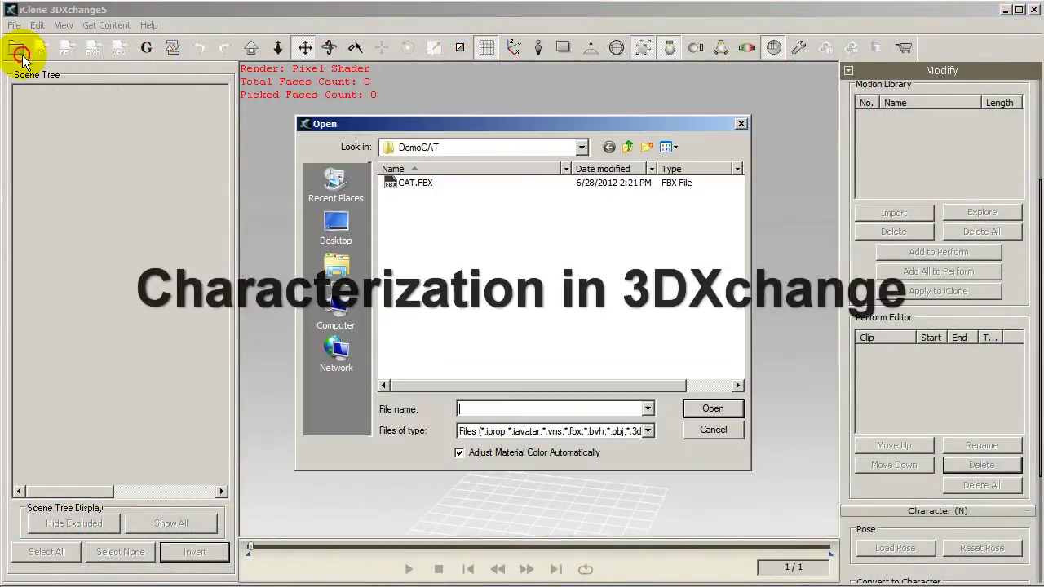
left_click(422, 186)
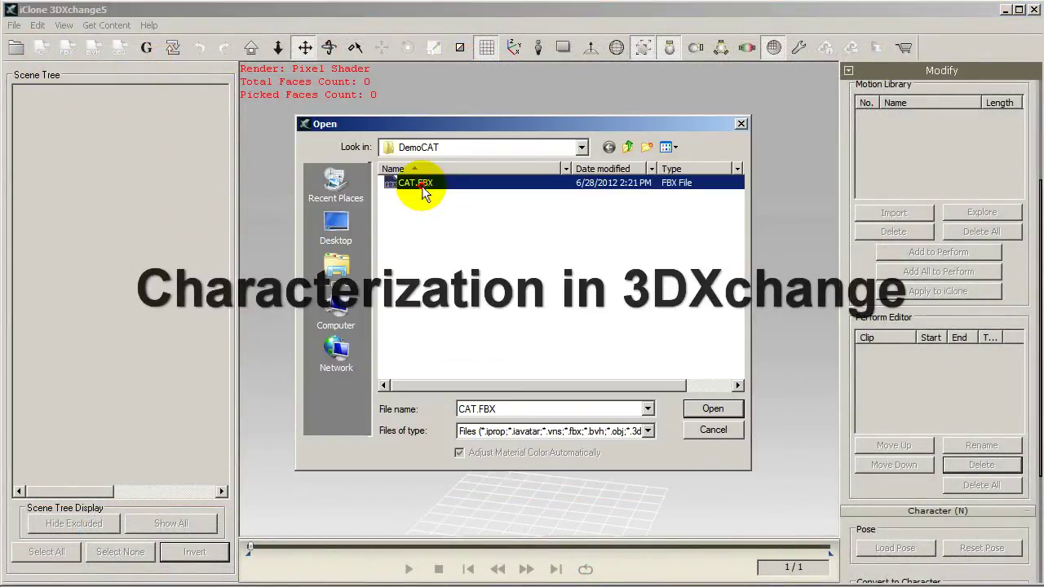
left_click(710, 409)
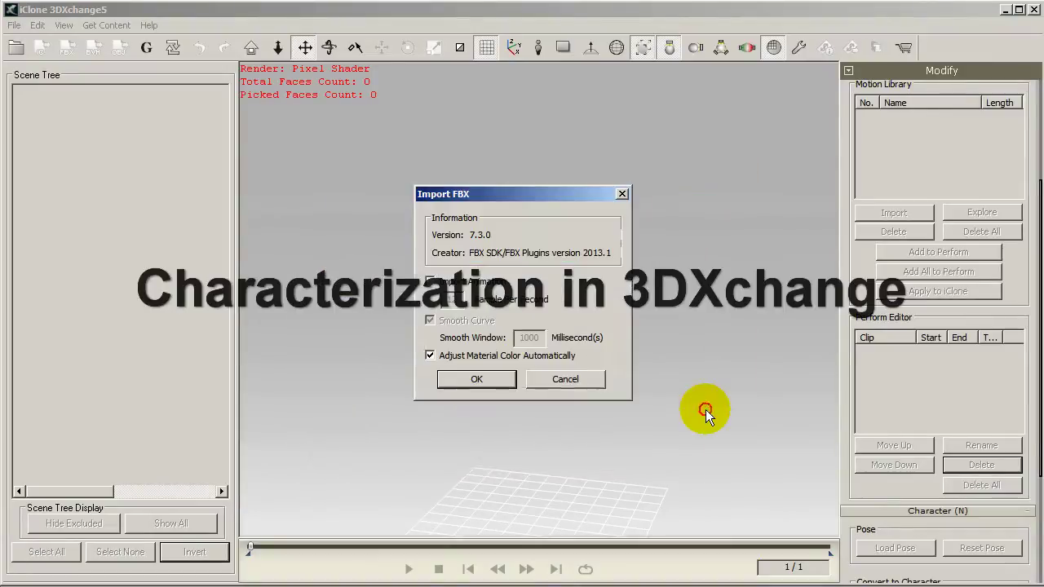
left_click(477, 380)
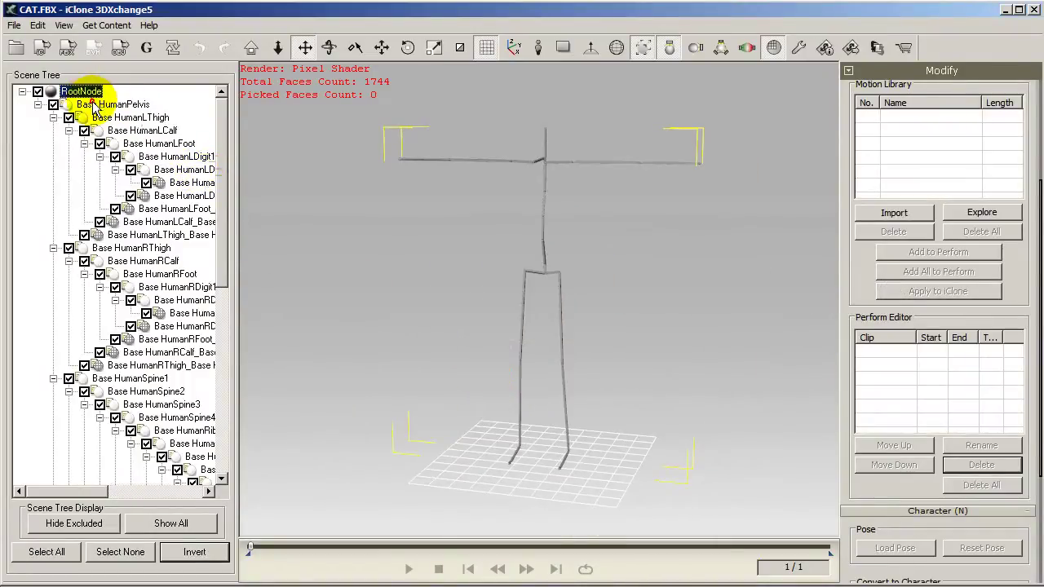
- Start converting the imported skeleton to a Non-Standard character
scroll(900, 191, "up", 5)
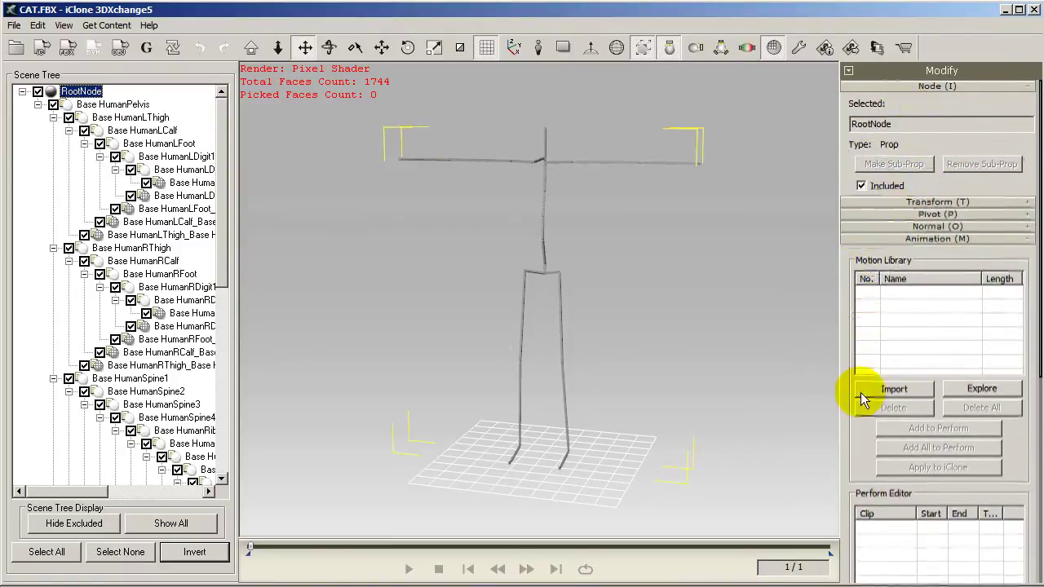
scroll(871, 396, "down", 6)
scroll(869, 296, "down", 3)
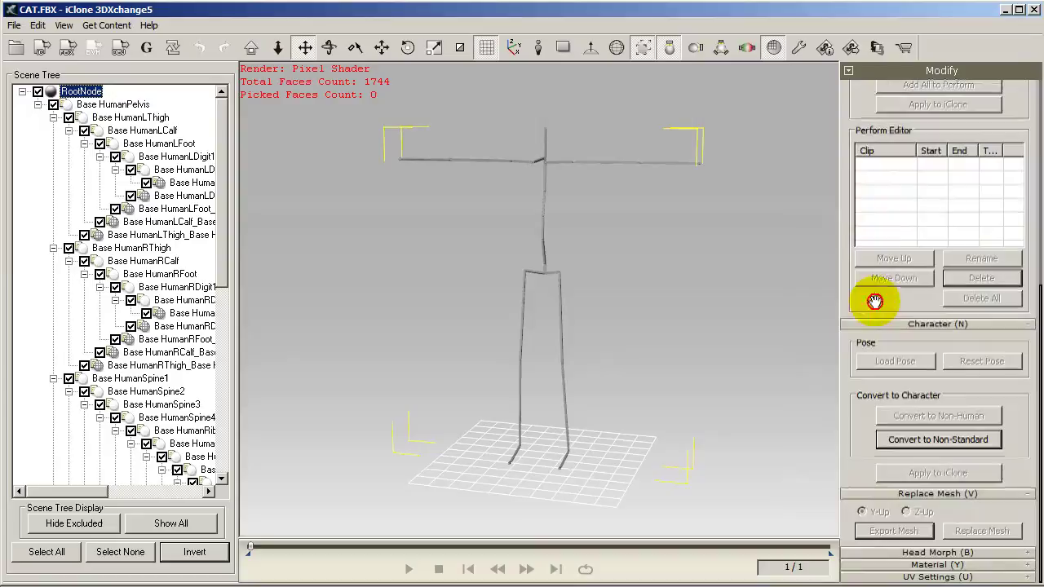
left_click(923, 440)
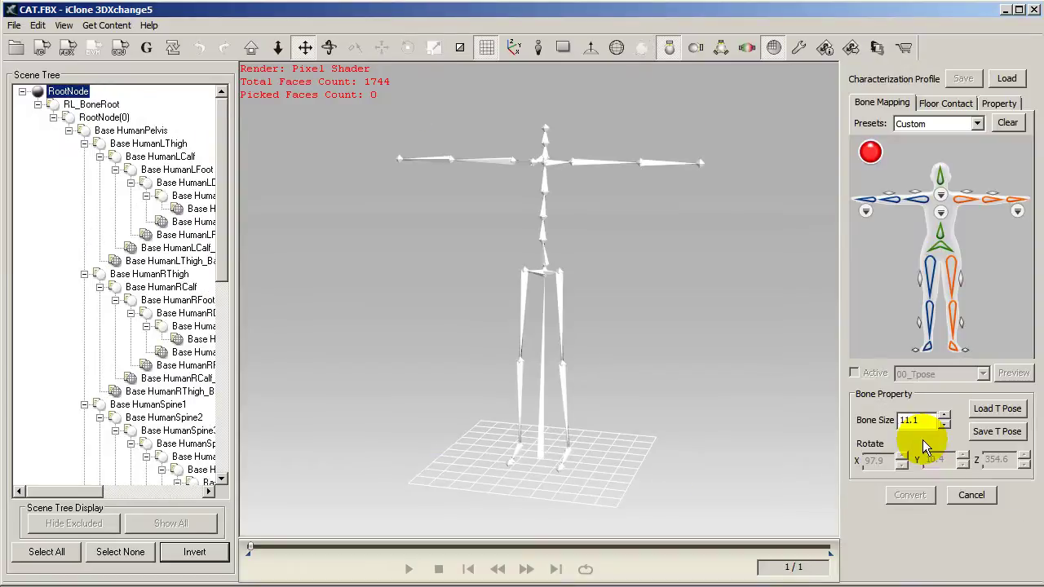
- Map the skeleton's pelvis to the hip bone and its spine bones to the spine chain of the body diagram
right_click_drag(691, 318, 716, 314)
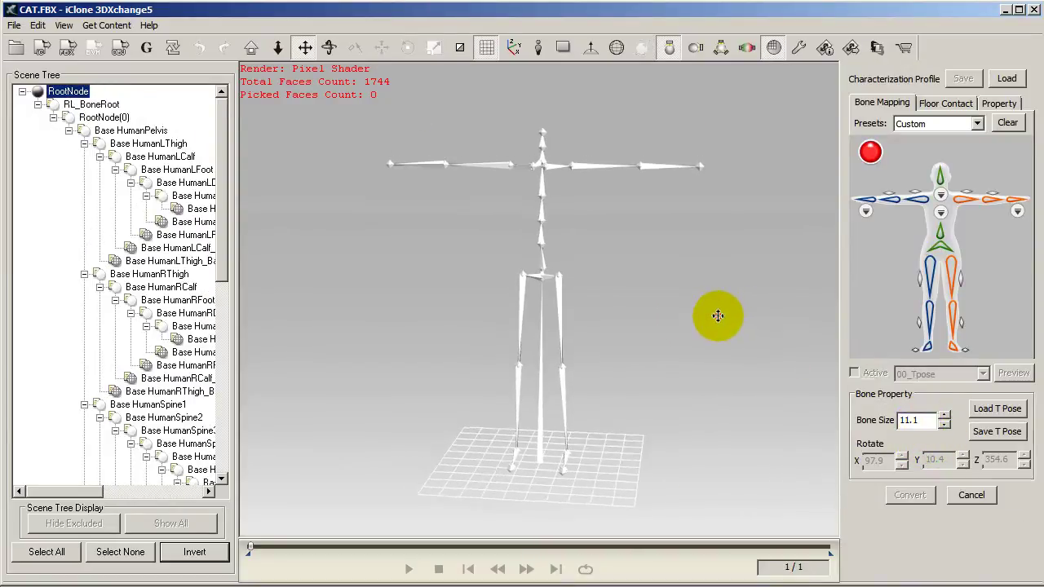
scroll(718, 317, "up", 2)
scroll(718, 318, "up", 3)
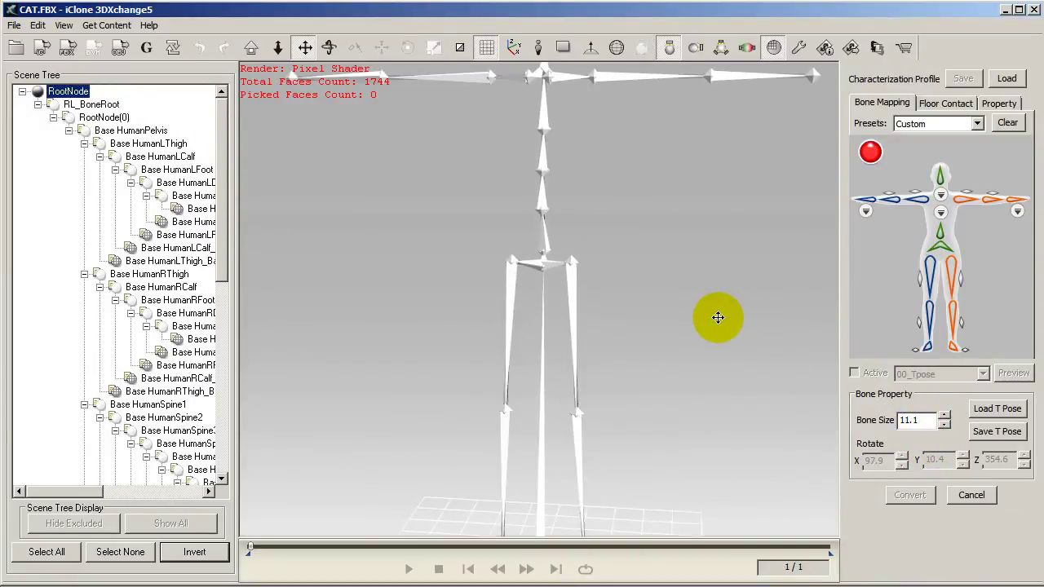
left_click(944, 253)
left_click(560, 256)
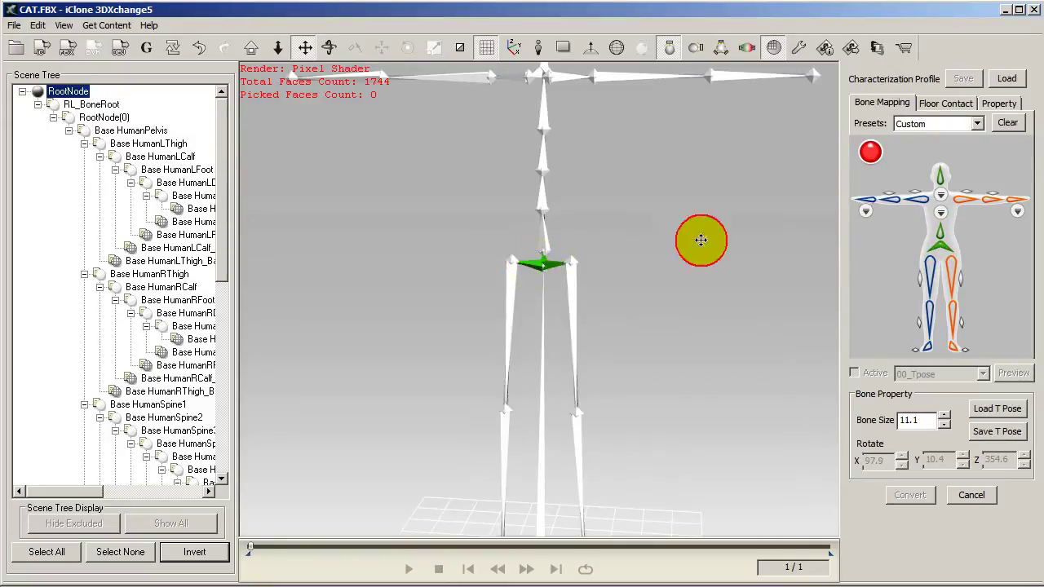
left_click(940, 232)
left_click(545, 237)
left_click(941, 215)
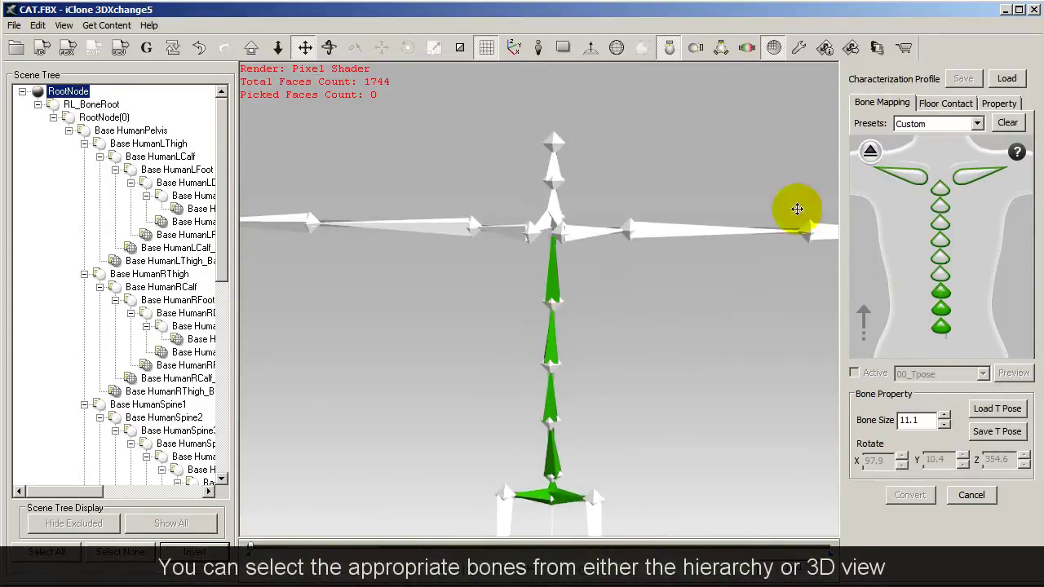
- Map the right and left collarbones in the detailed spine diagram and return to the full body diagram
left_click(905, 176)
left_click(504, 232)
left_click(975, 175)
left_click(593, 233)
left_click(870, 151)
- Map the skeleton's neck bones in the detailed neck diagram, and assign Base HumanHead to the head
left_click(941, 195)
left_click(941, 319)
left_click(555, 203)
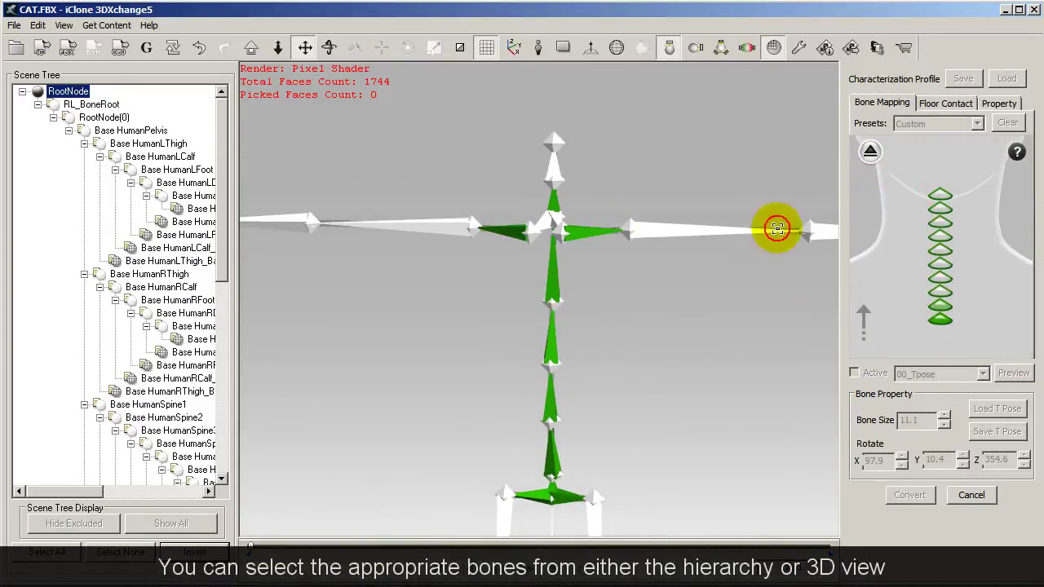
left_click(554, 169)
left_click(869, 157)
left_click(571, 169)
left_click_drag(221, 309, 222, 337)
left_click(938, 177)
left_click(179, 405)
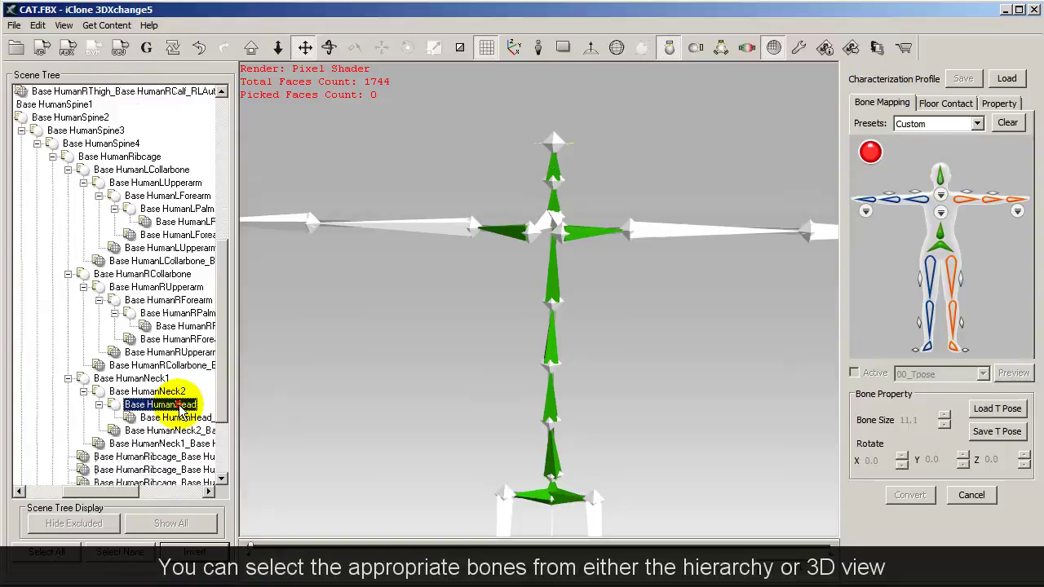
- Map the left upper arm, forearm and Base HumanLPalm to the left arm and hand of the body diagram
left_click(962, 201)
left_click(660, 234)
middle_click_drag(738, 307, 555, 298)
left_click(992, 199)
left_click(670, 225)
left_click(1012, 198)
left_click(179, 210)
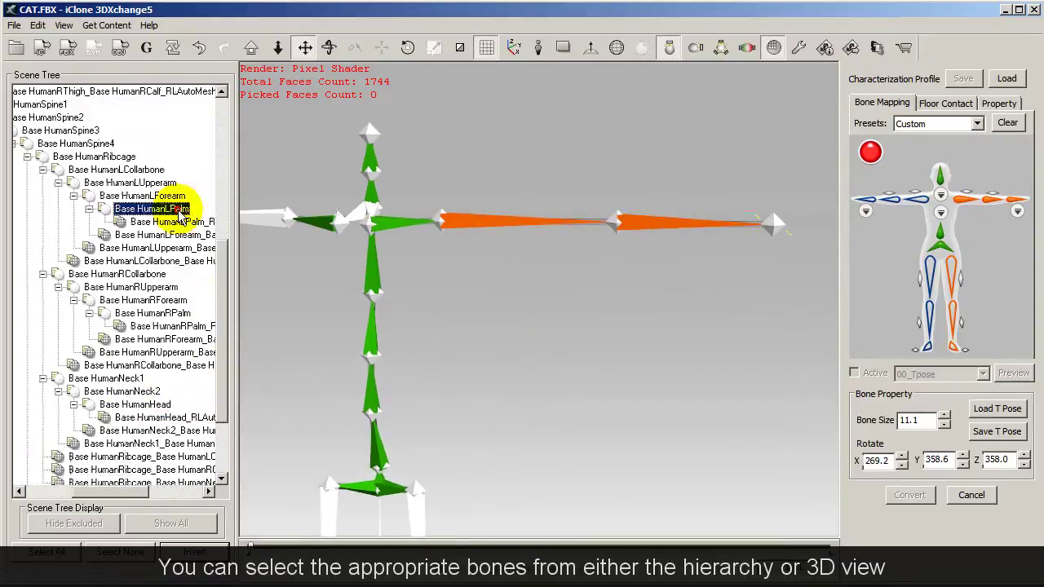
- Map the right upper arm, forearm and Base HumanRPalm to the right arm and hand of the body diagram
middle_click_drag(280, 298, 599, 299)
left_click(912, 201)
left_click(596, 216)
left_click(884, 202)
left_click(425, 214)
left_click(865, 200)
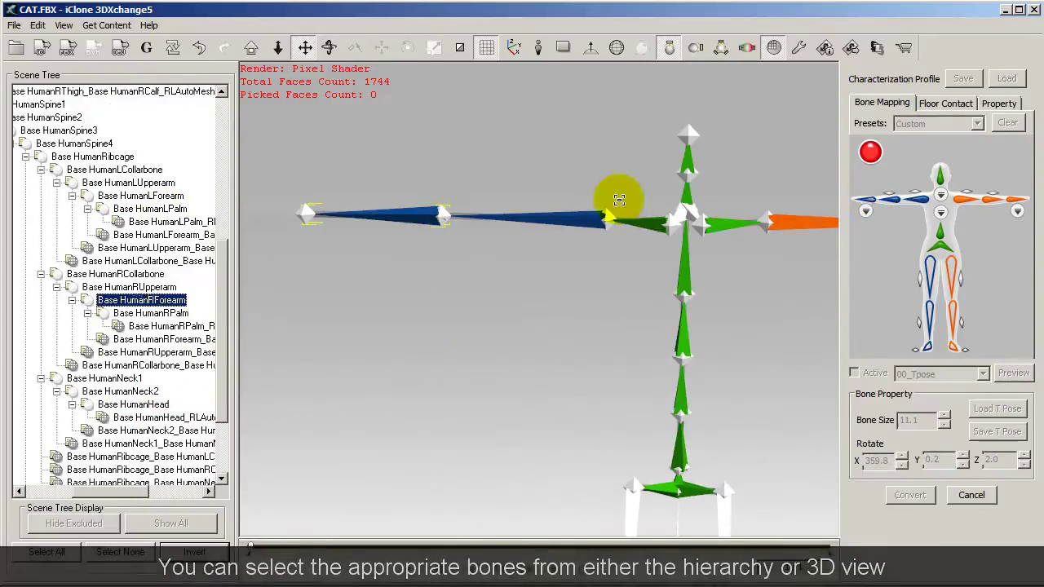
left_click(151, 313)
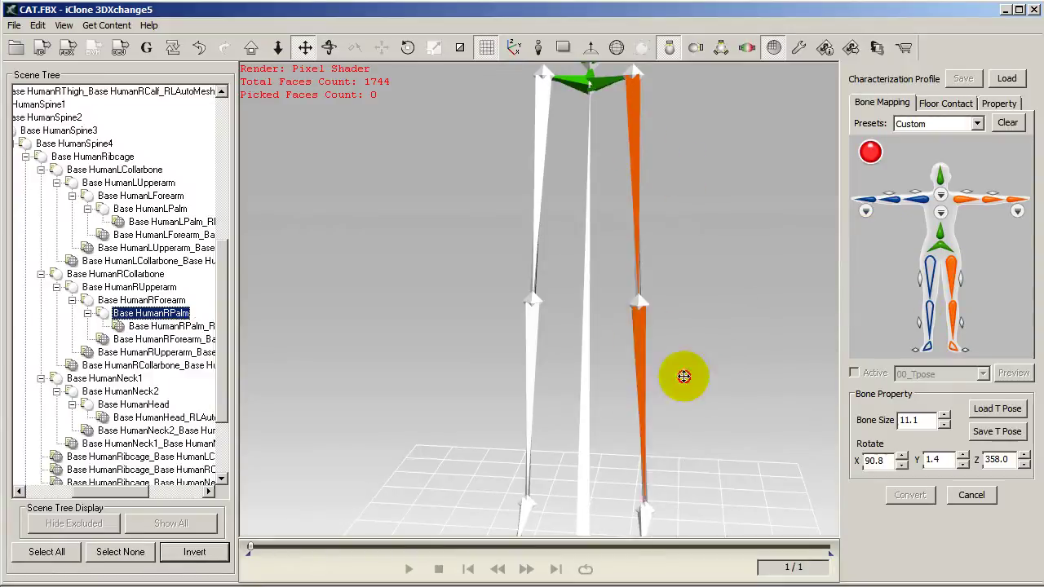
- Finish mapping the leg and foot bones, and activate the characterized skeleton with the 00_Tpose motion
left_click(932, 280)
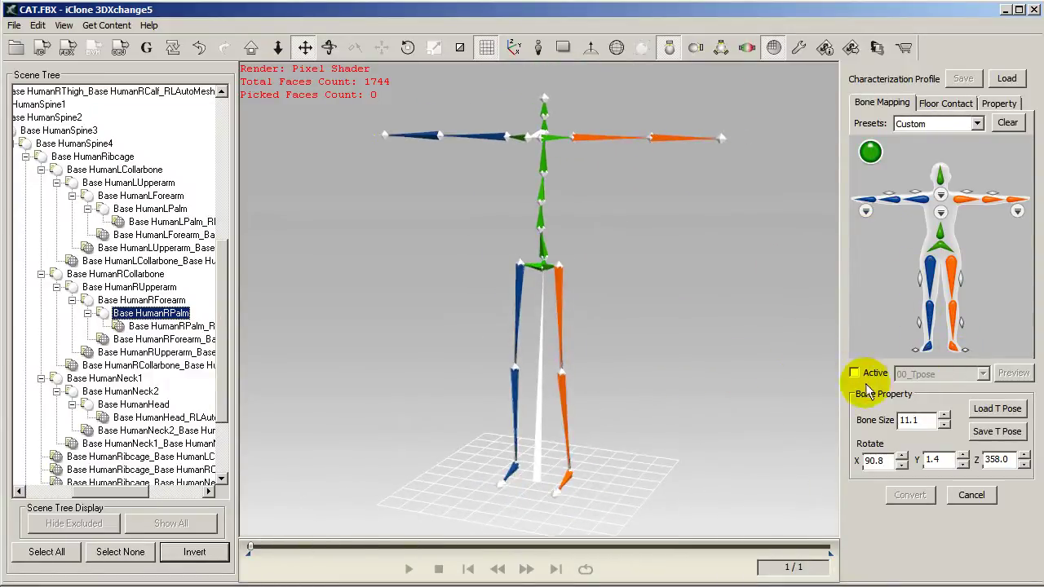
left_click(855, 375)
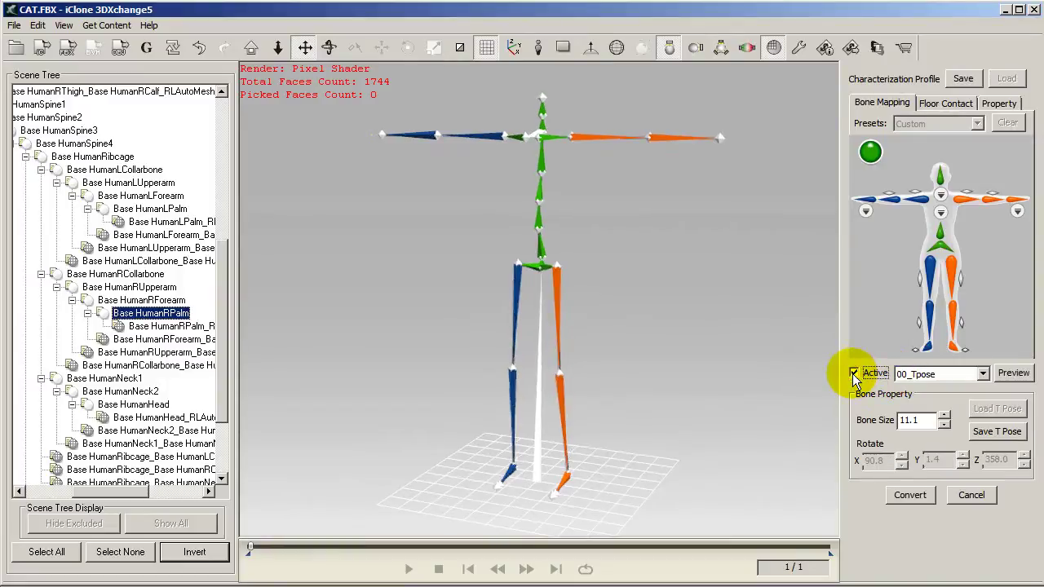
- Preview the Basic Walk motion on the characterized skeleton, and stop the playback
left_click(984, 375)
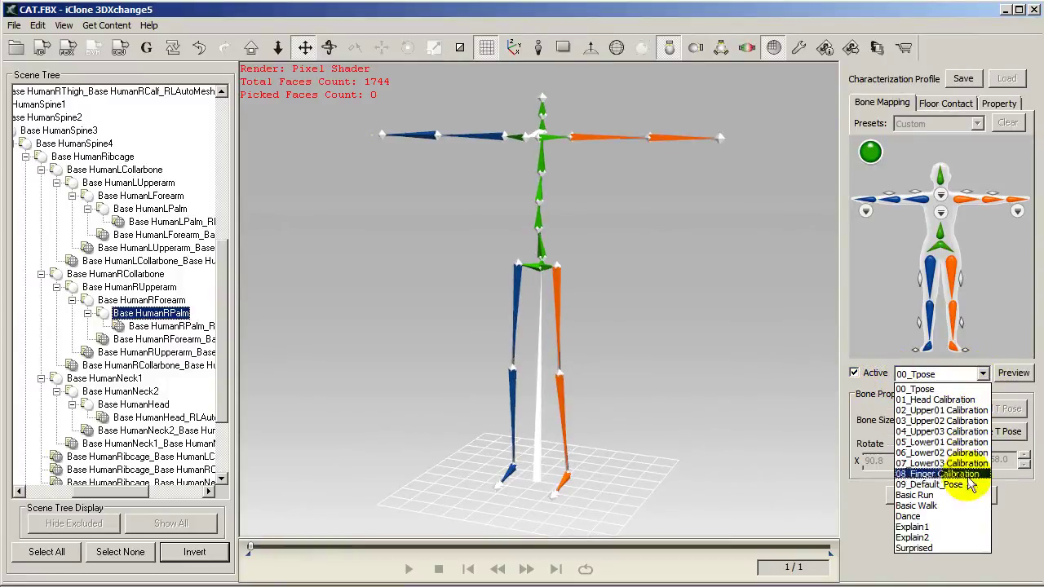
left_click(966, 507)
left_click(1013, 372)
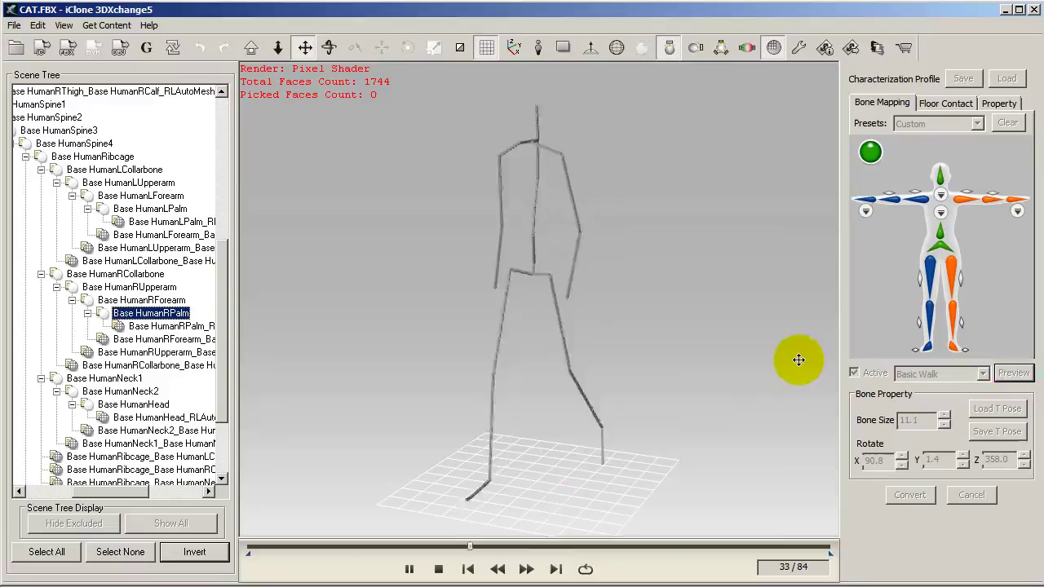
right_click_drag(720, 370, 792, 354)
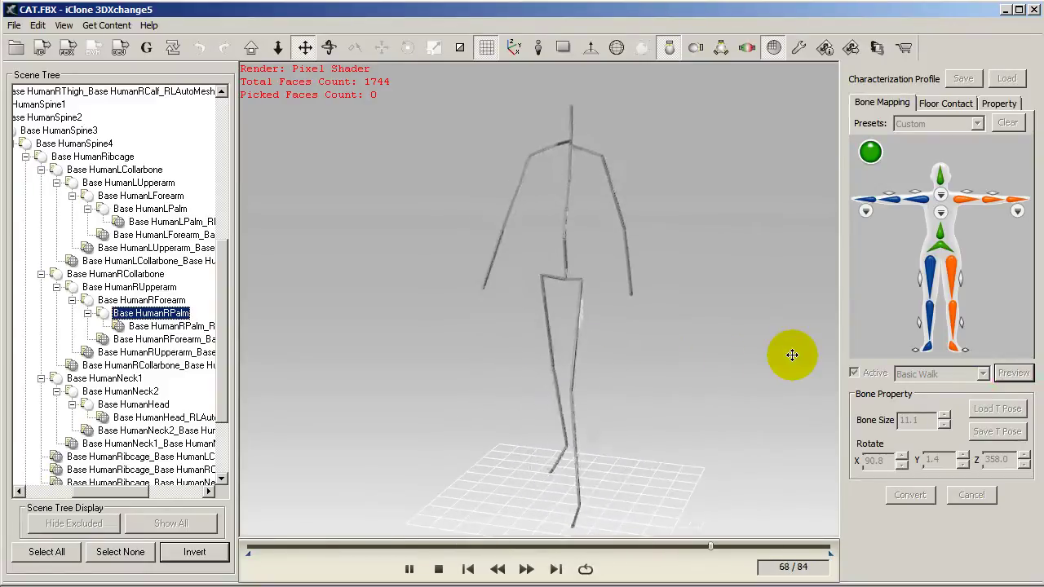
key("space")
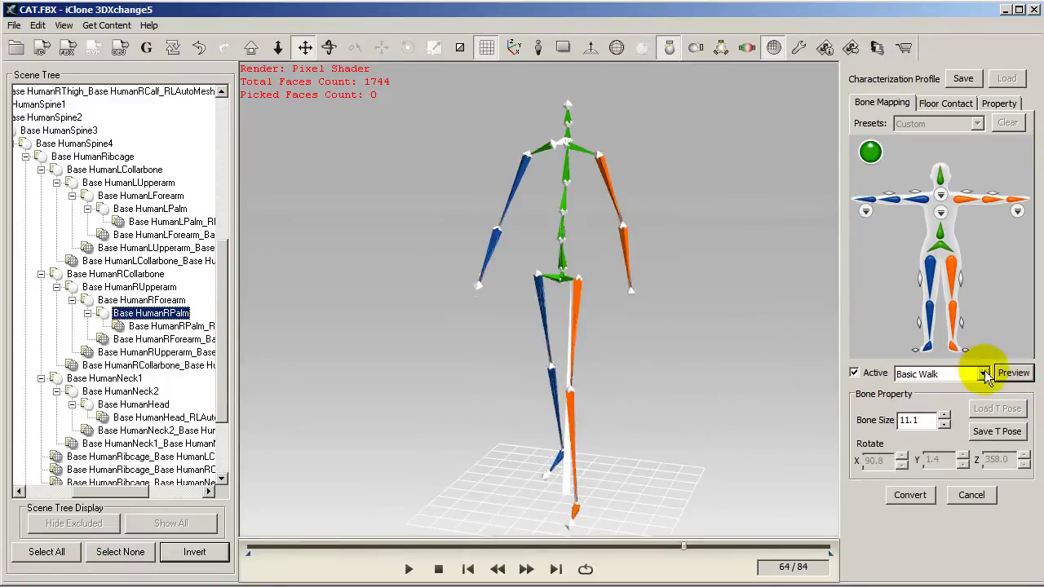
- Set the skeleton's motion back to 00_Tpose and convert it to a non-standard character
left_click(983, 373)
left_click(930, 383)
left_click(1014, 374)
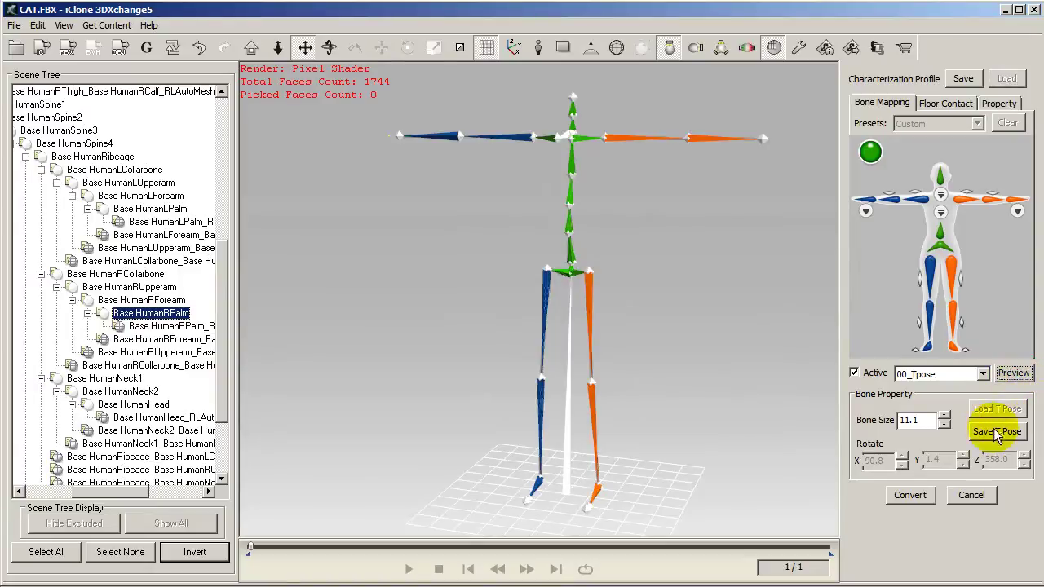
left_click(911, 495)
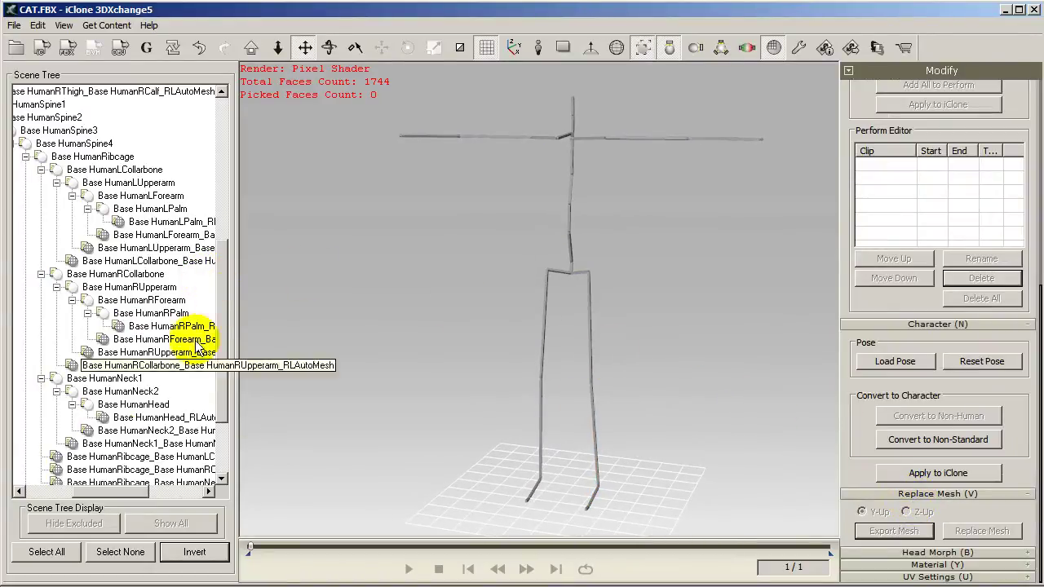
- Select RootNode in the scene tree and open the iClone Motion template folder from its motion library
left_click_drag(101, 493, 26, 485)
left_click_drag(222, 336, 88, 99)
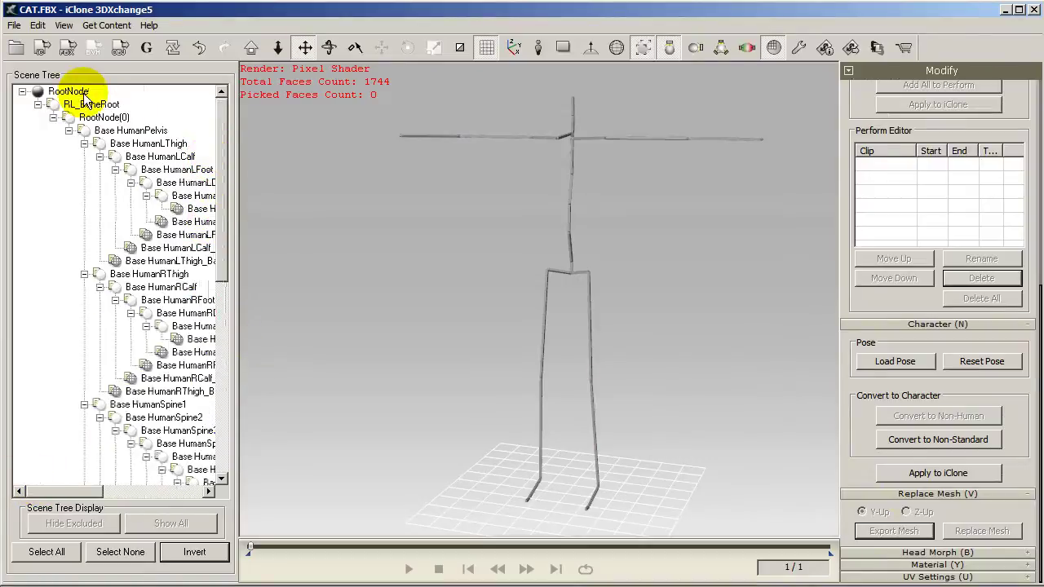
scroll(851, 233, "up", 10)
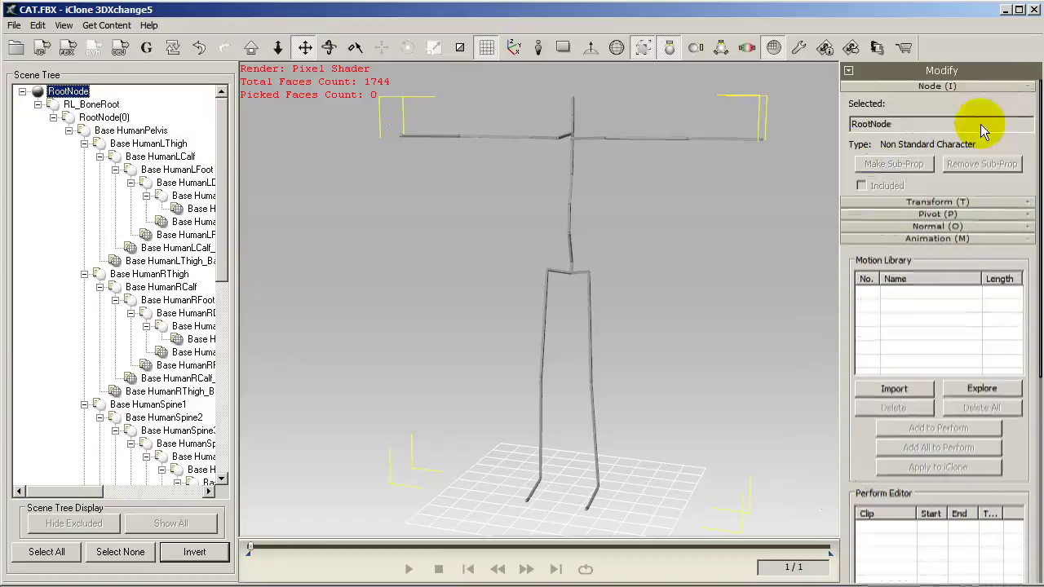
left_click_drag(860, 436, 865, 278)
left_click(989, 236)
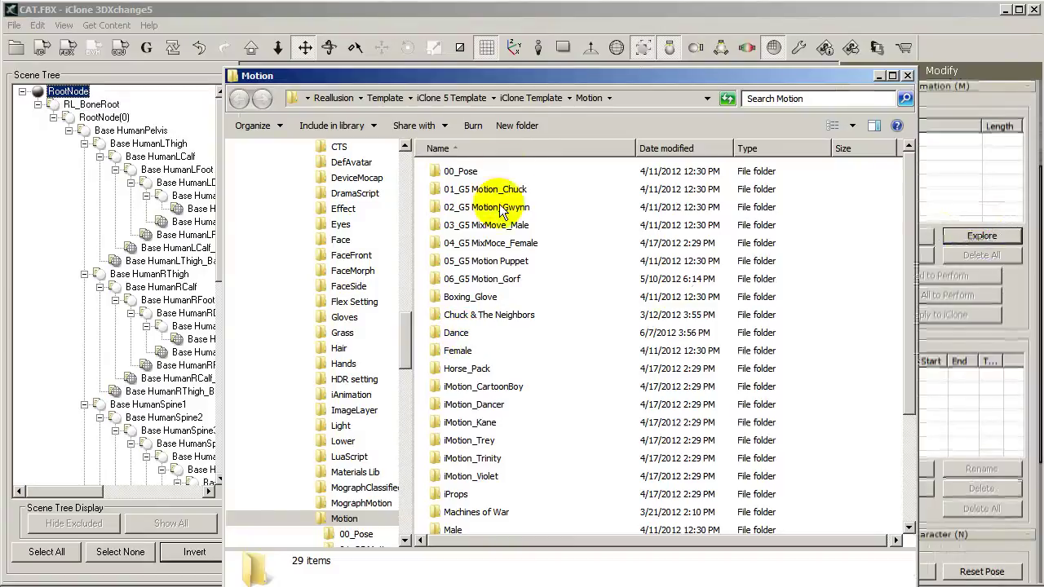
- Load Rap01, Rap02, Rock and Roll and sing01 from the Dance folder into the motion library
left_click_drag(558, 75, 555, 37)
left_click(455, 295)
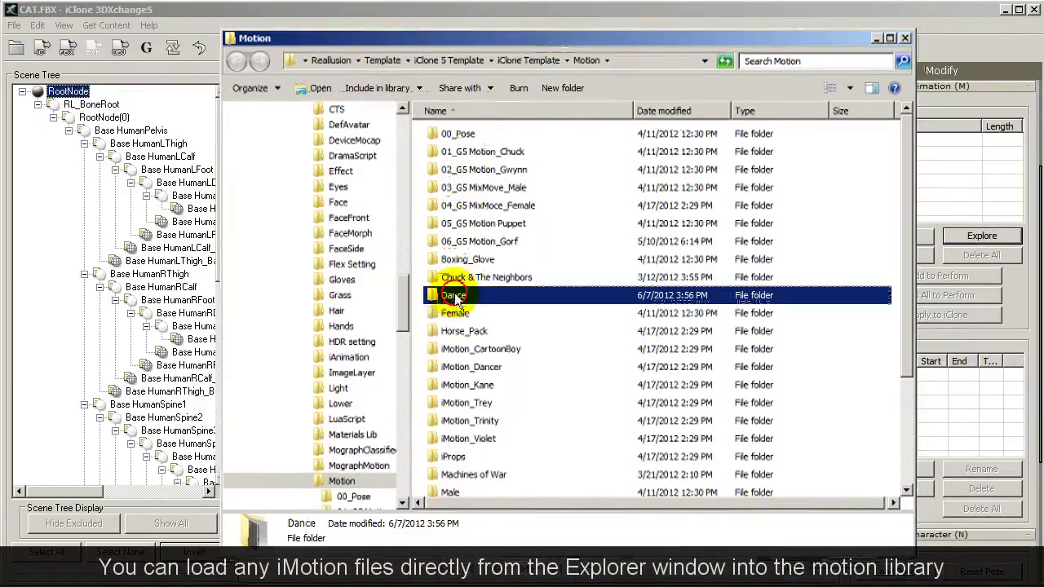
double_click(456, 299)
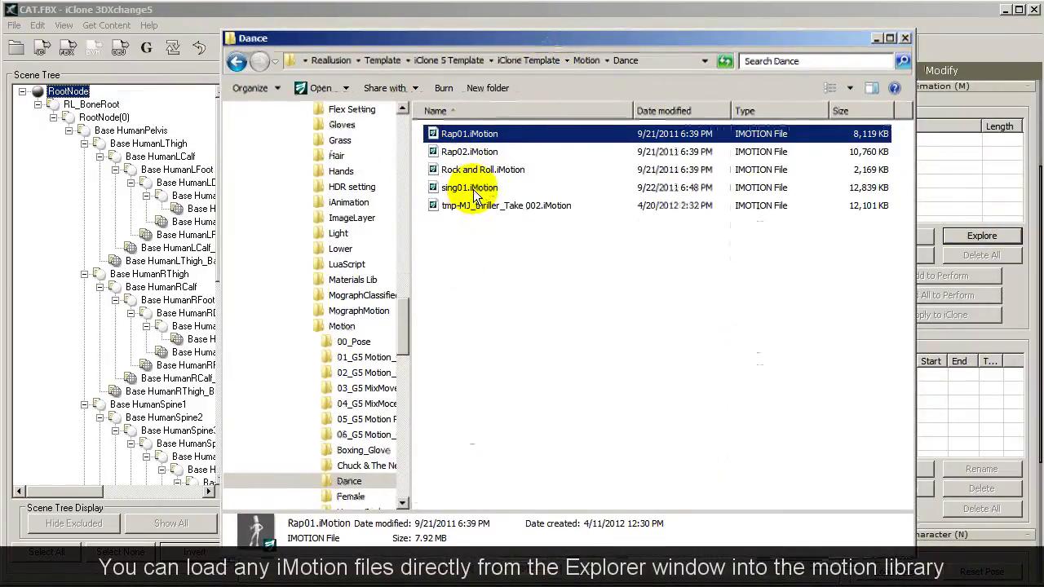
left_click(475, 194, "shift")
left_click_drag(881, 152, 950, 143)
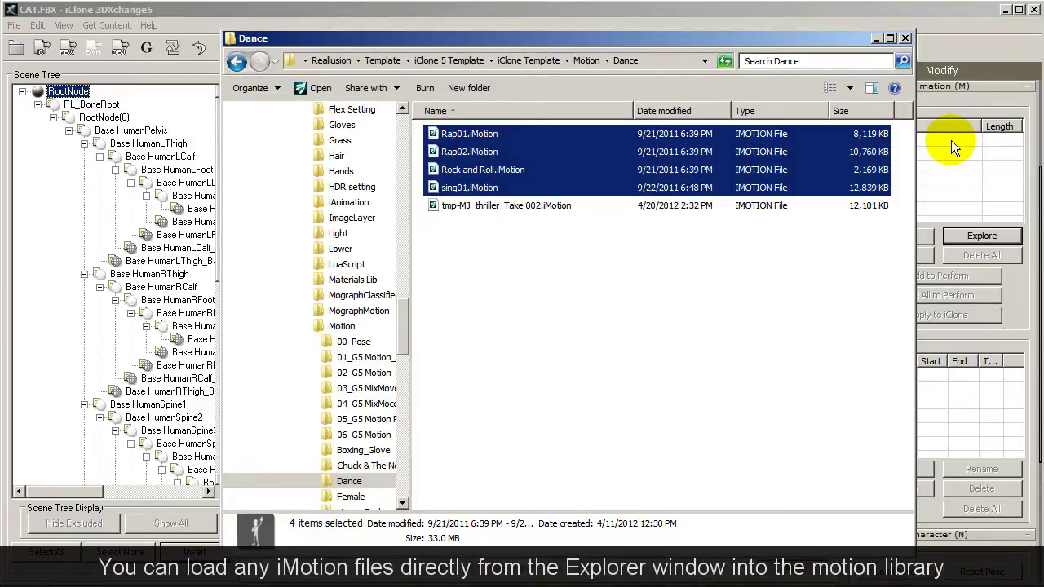
left_click(905, 39)
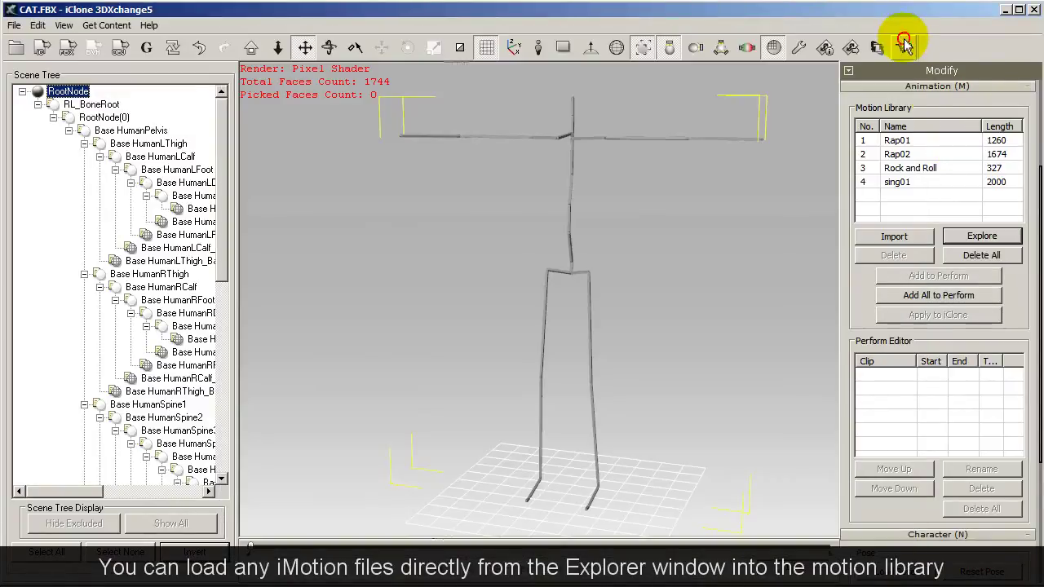
- Play the Rap01, Rap02, Rock and Roll and sing01 motions on the character one after another
double_click(917, 144)
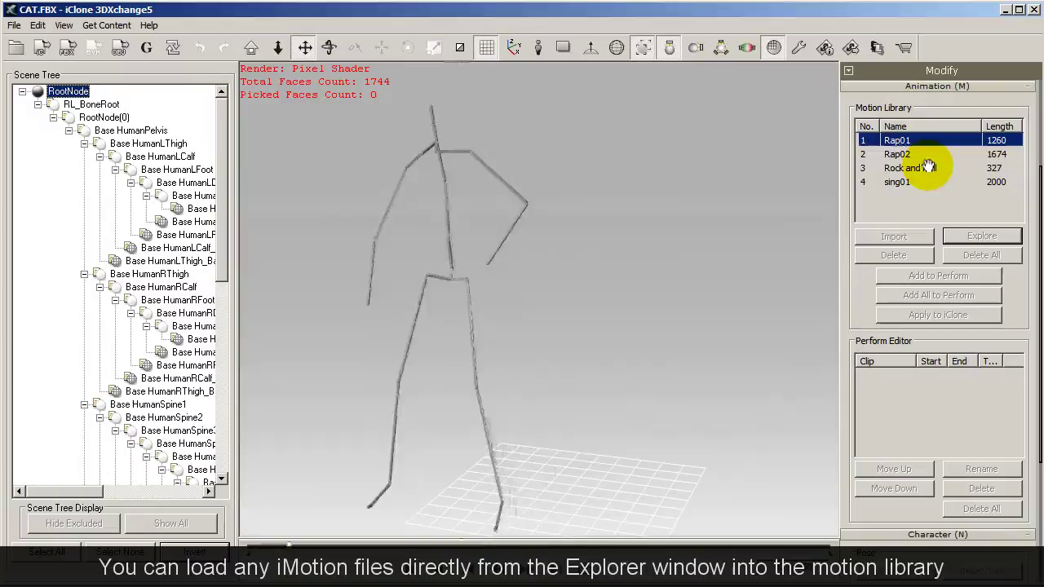
double_click(936, 154)
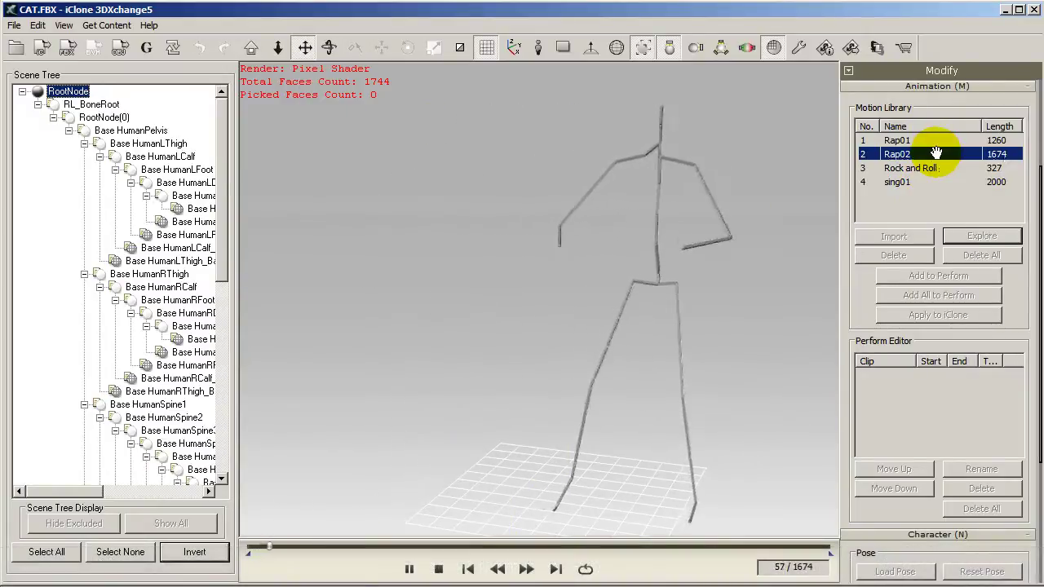
double_click(939, 168)
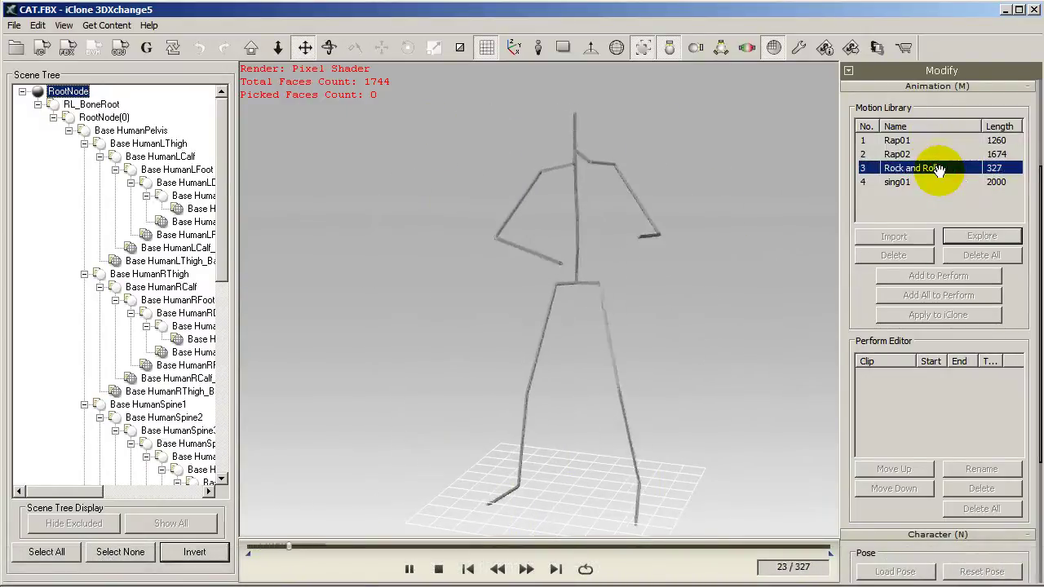
double_click(936, 182)
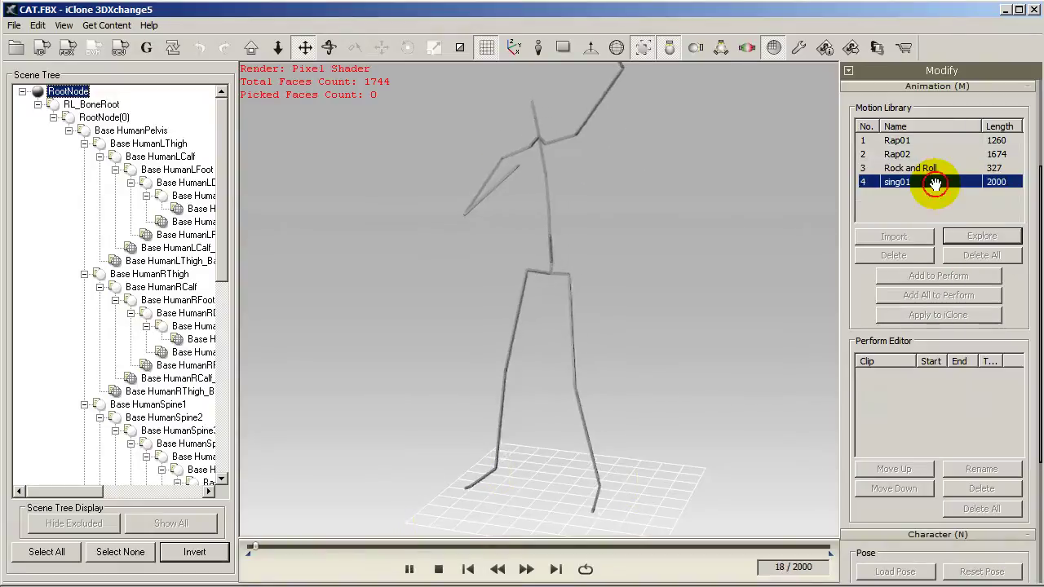
left_click(693, 272)
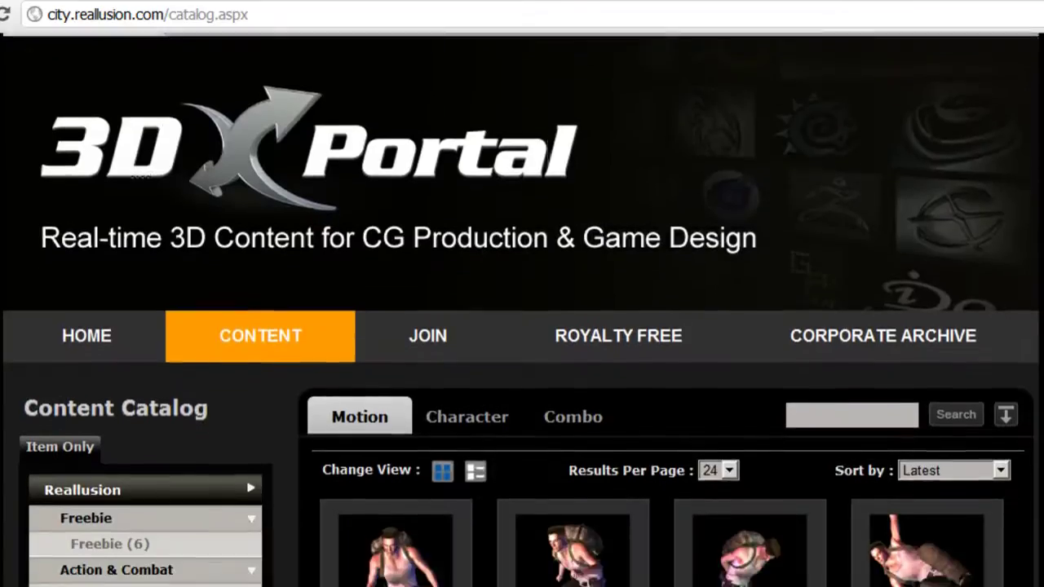
- Switch to the 3DX Portal website and browse the motions in its content catalog
scroll(522, 326, "down", 5)
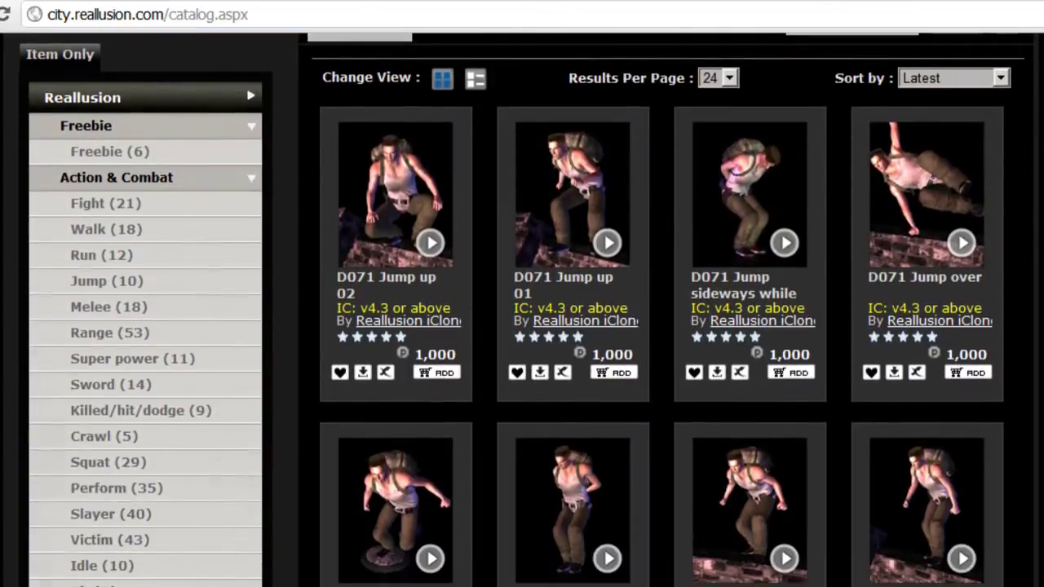
scroll(469, 301, "down", 3)
left_click(429, 297)
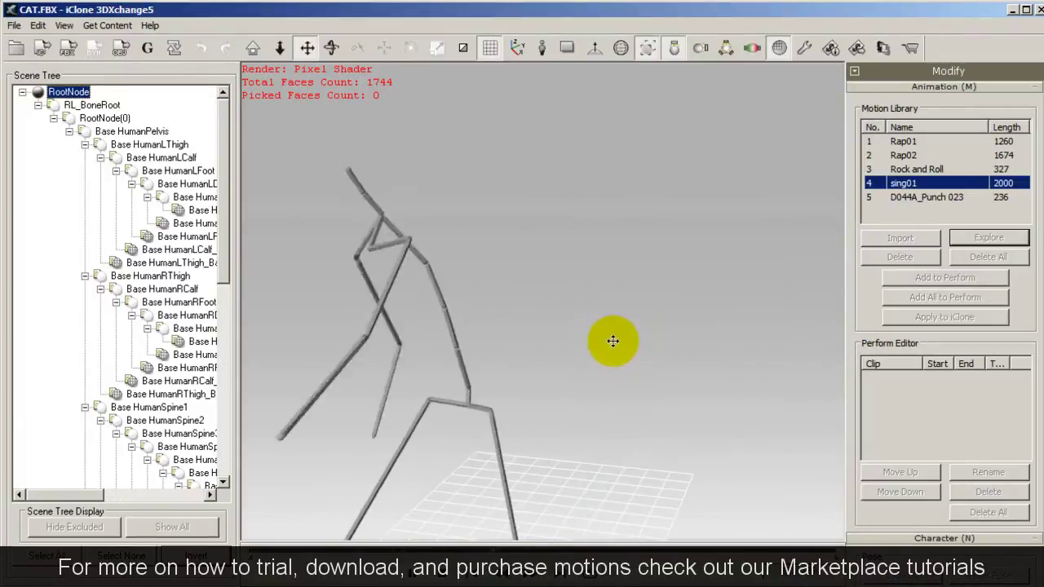
- Play the D044A_Punch 023 motion from the motion library on the character
middle_click_drag(606, 370, 654, 314)
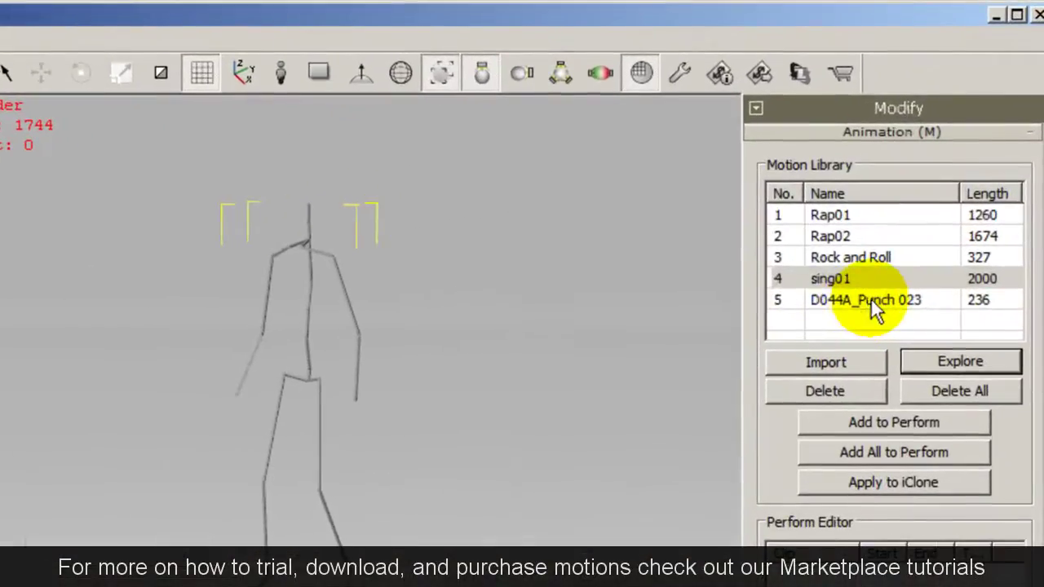
left_click(870, 299)
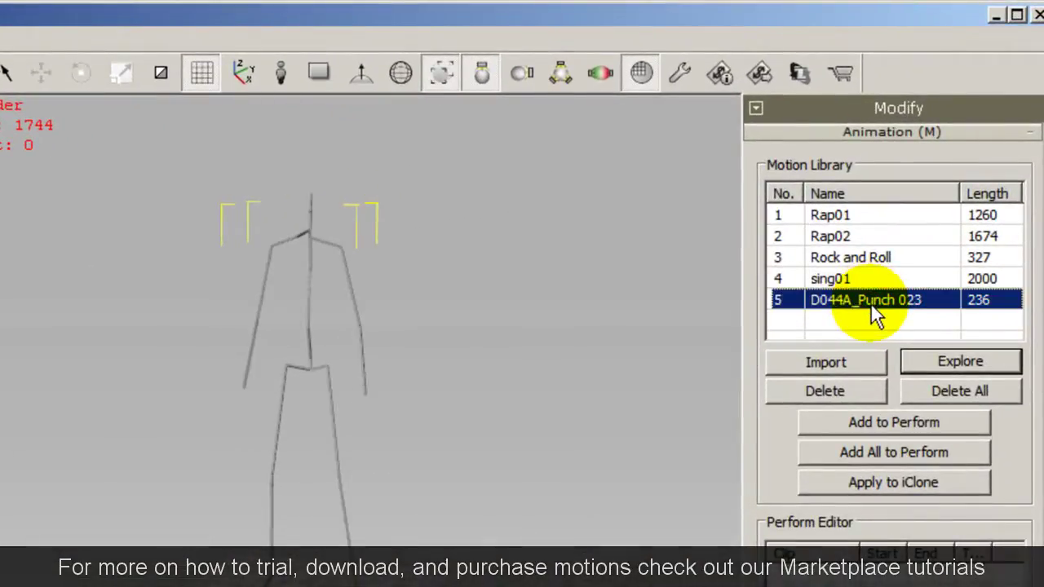
double_click(893, 295)
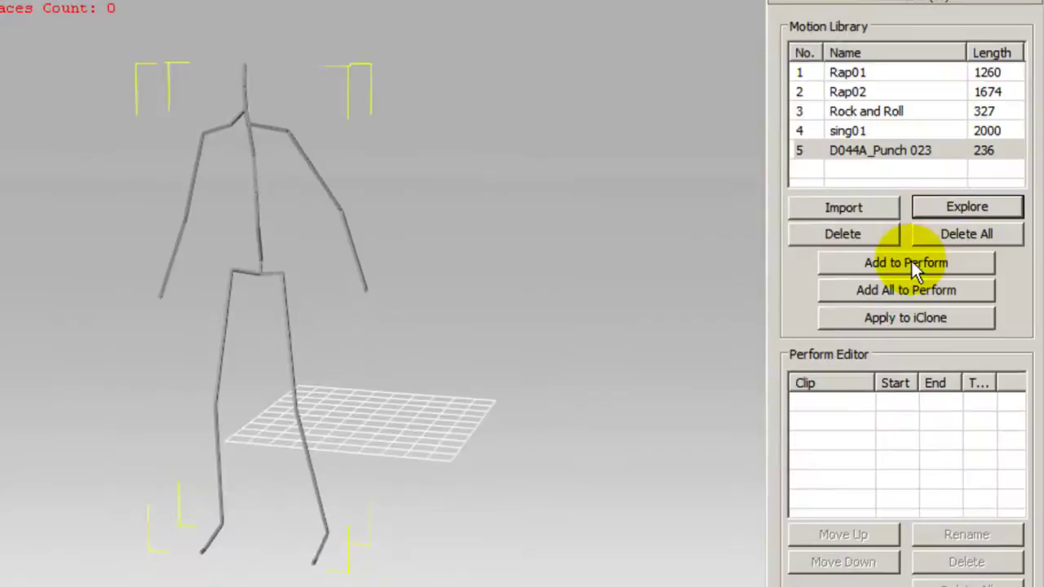
- Add D044A_Punch 023 to the Perform Editor and rename its clip Punch
left_click(895, 423)
double_click(836, 403)
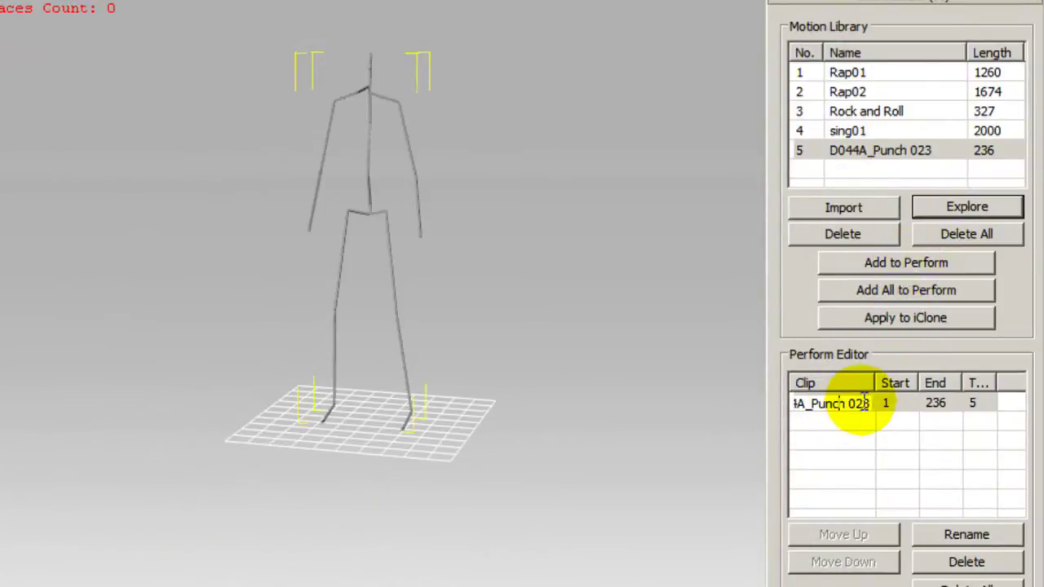
left_click_drag(869, 403, 538, 383)
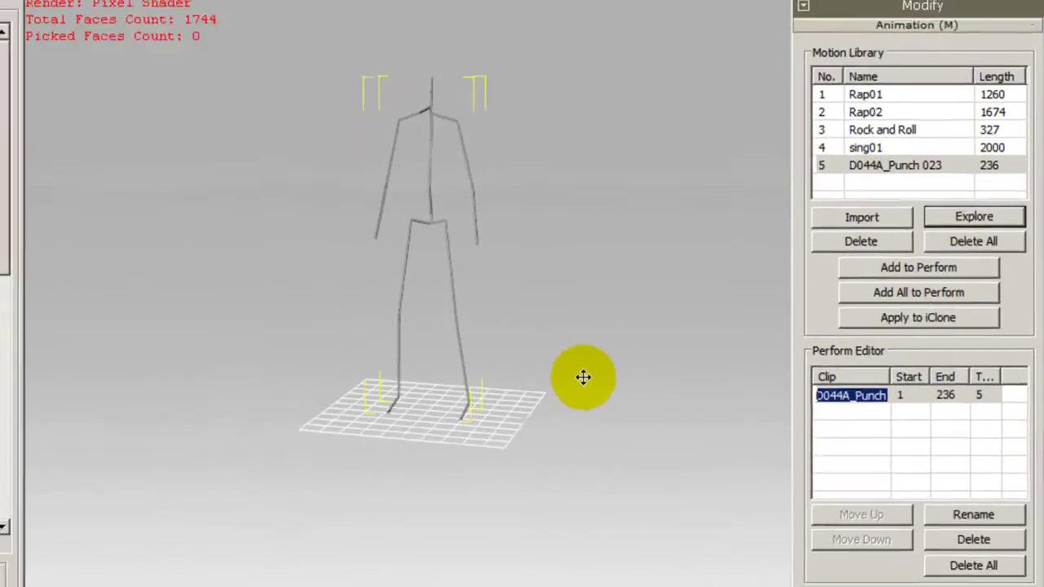
type("Pu")
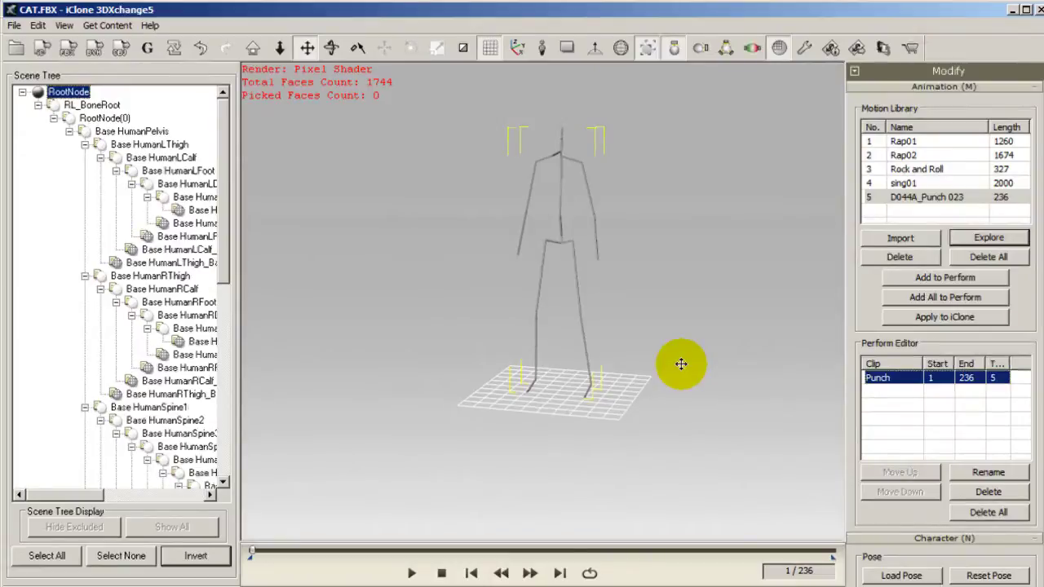
- Export the animated character as an FBX file named CAT_Punch to C:\DemoCAT, using the 3ds Max target tool preset
scroll(625, 337, "up", 5)
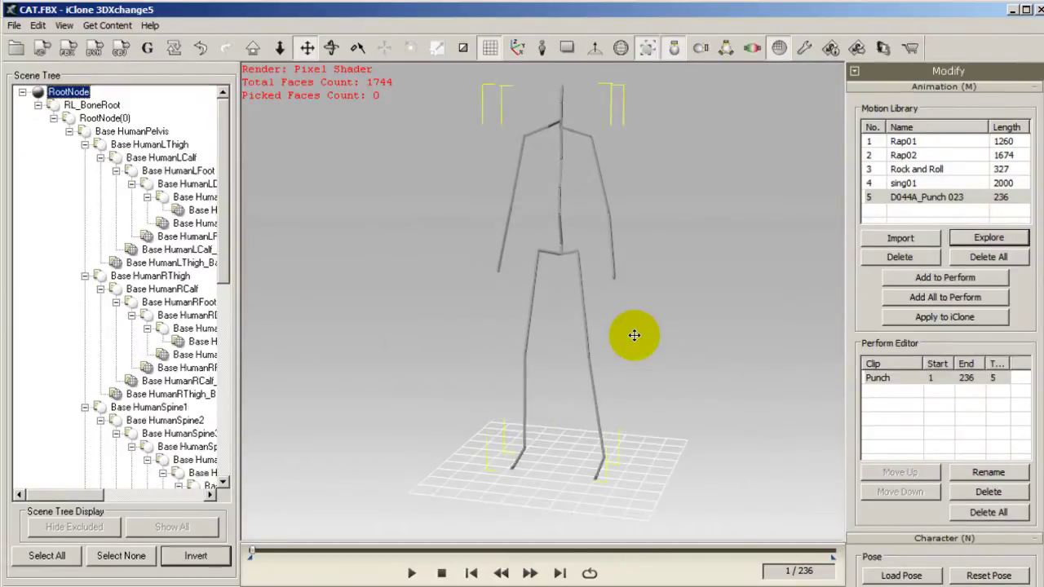
left_click(74, 46)
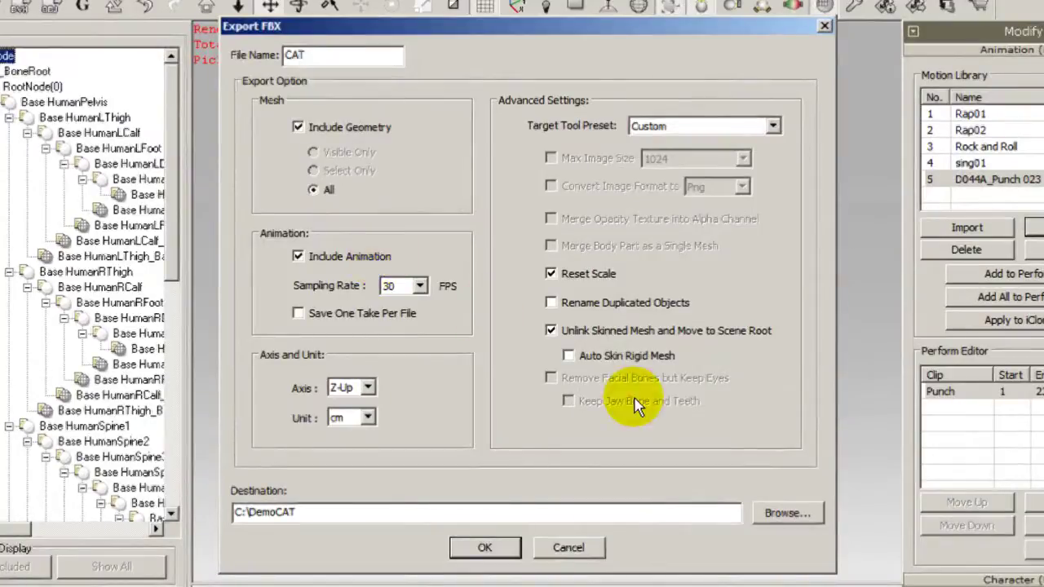
left_click_drag(334, 512, 167, 512)
left_click(772, 125)
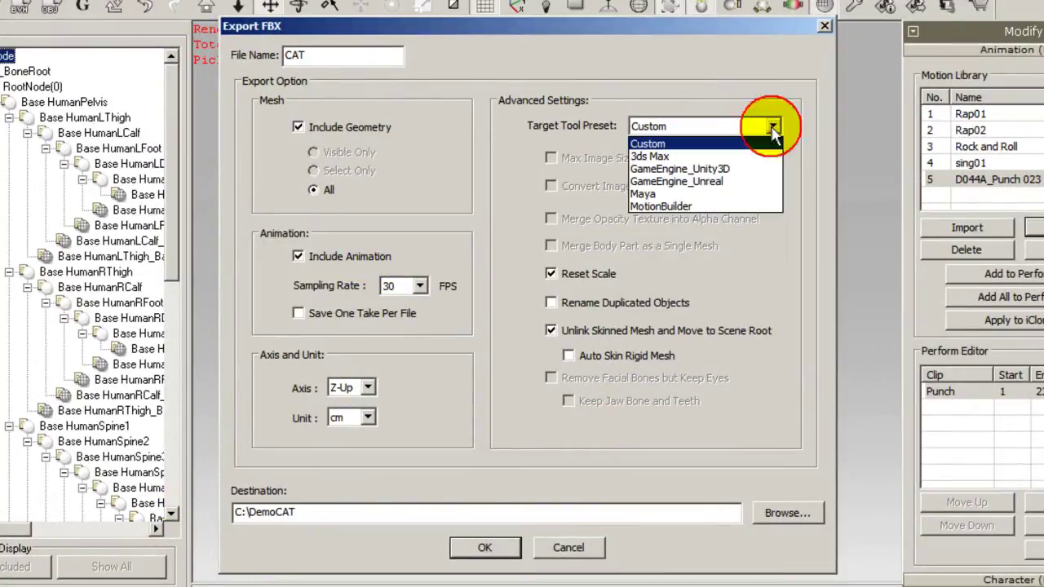
left_click(757, 158)
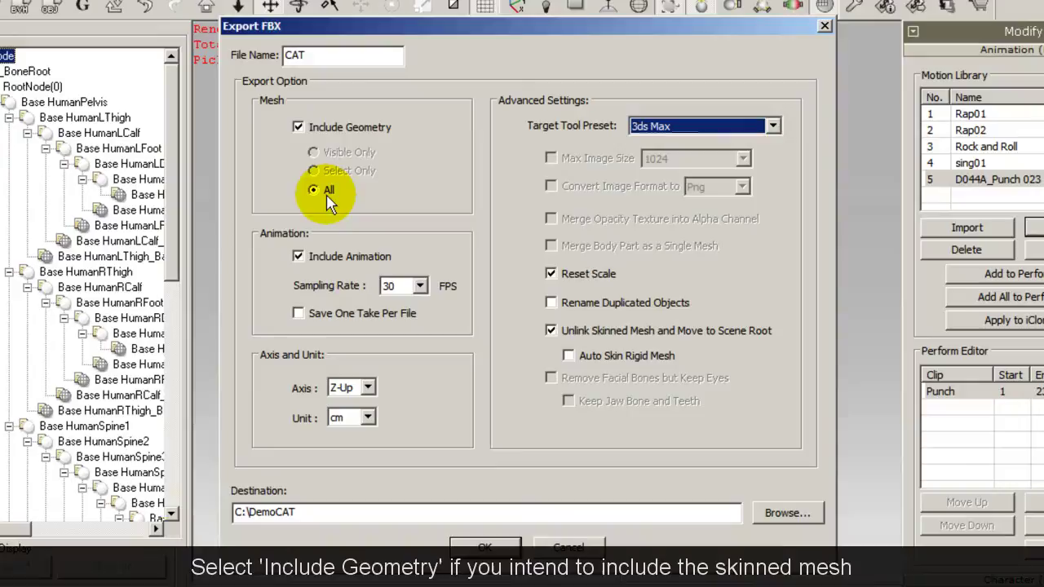
left_click(324, 52)
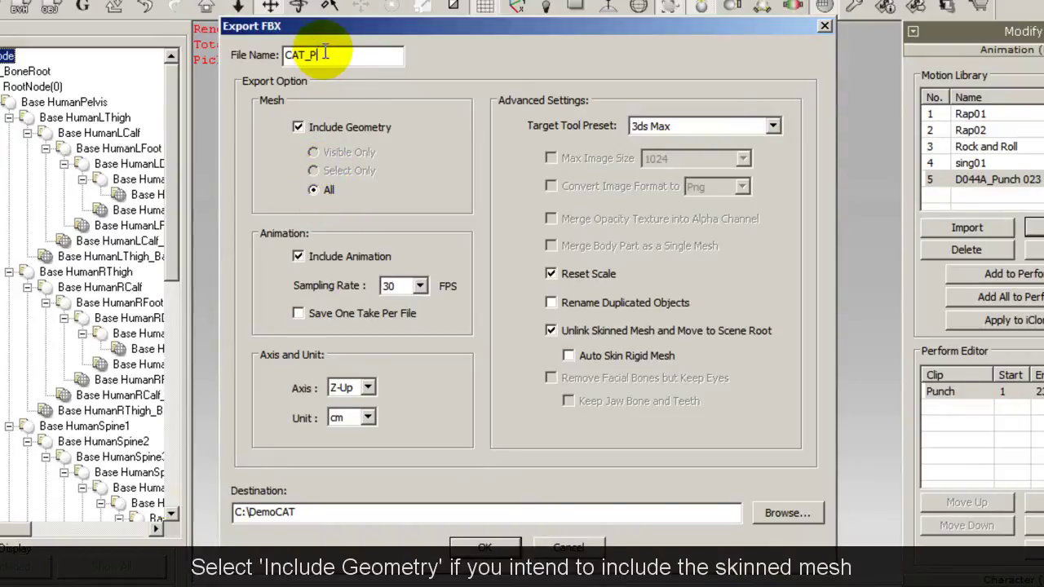
left_click(483, 545)
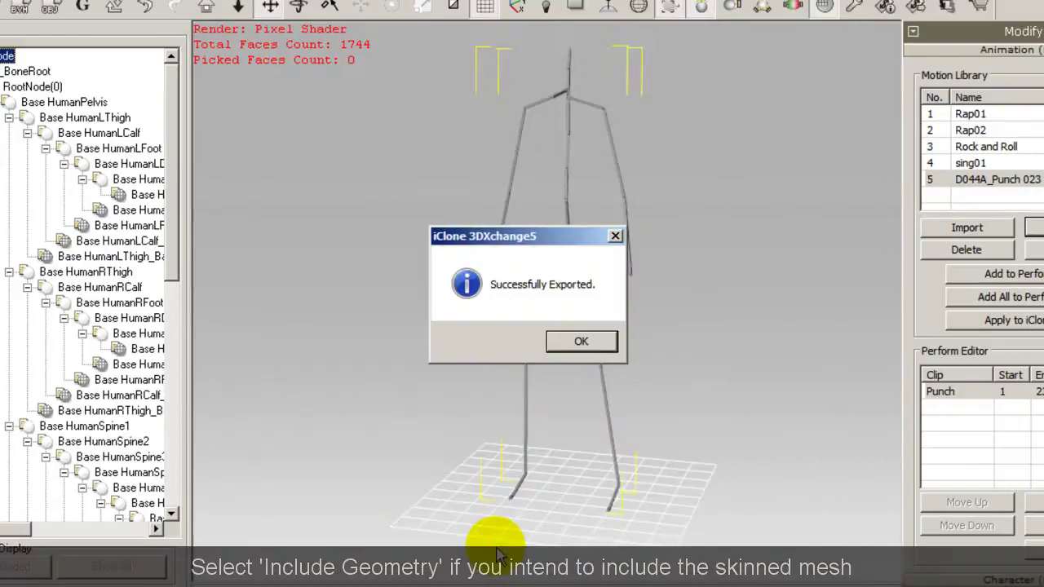
left_click(581, 344)
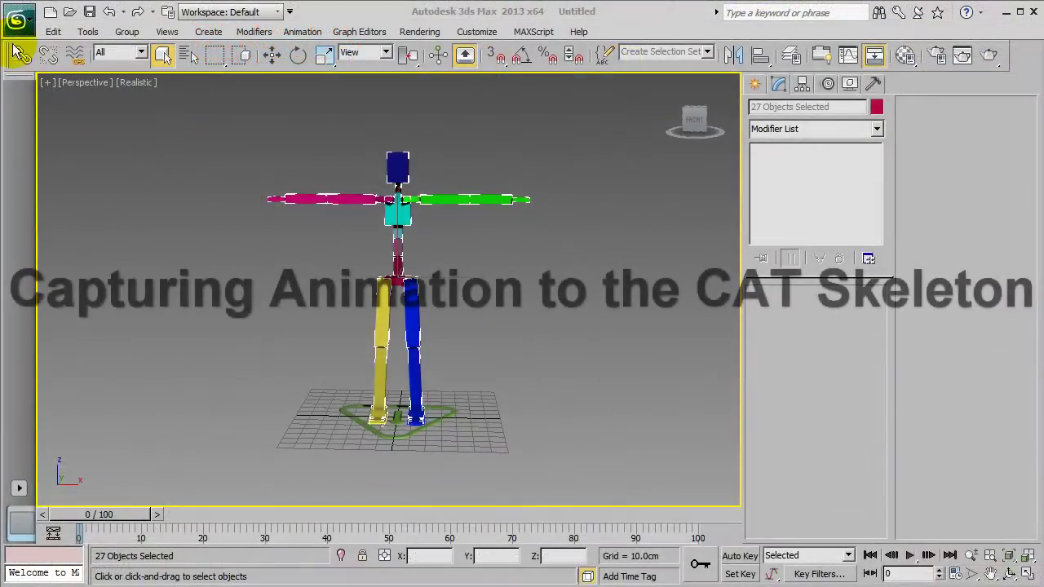
- Start importing CAT_Punch.fbx from C:\DemoCAT into the 3ds Max scene
left_click(17, 18)
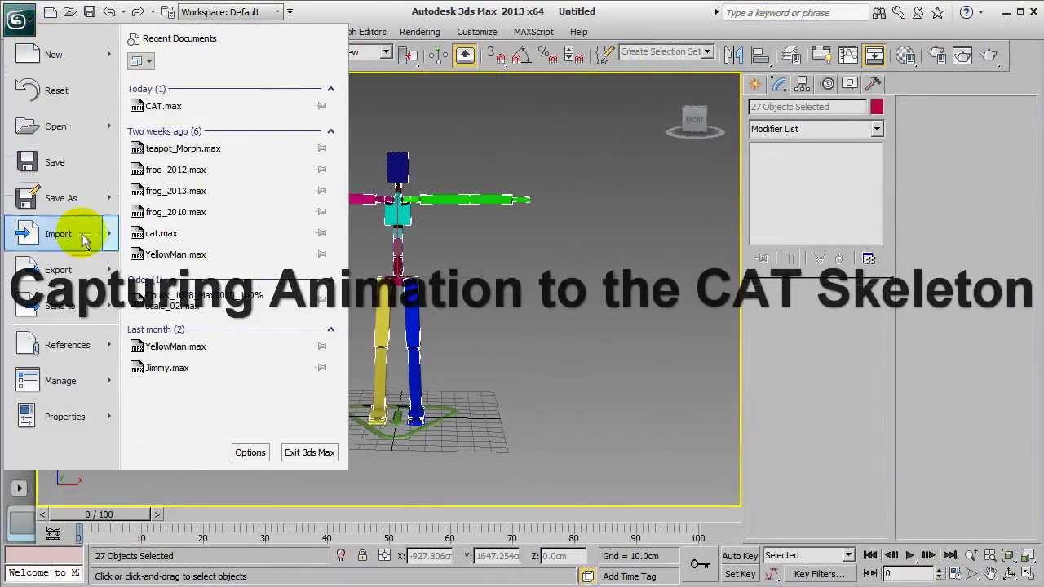
mouse_move(84, 234)
left_click(227, 88)
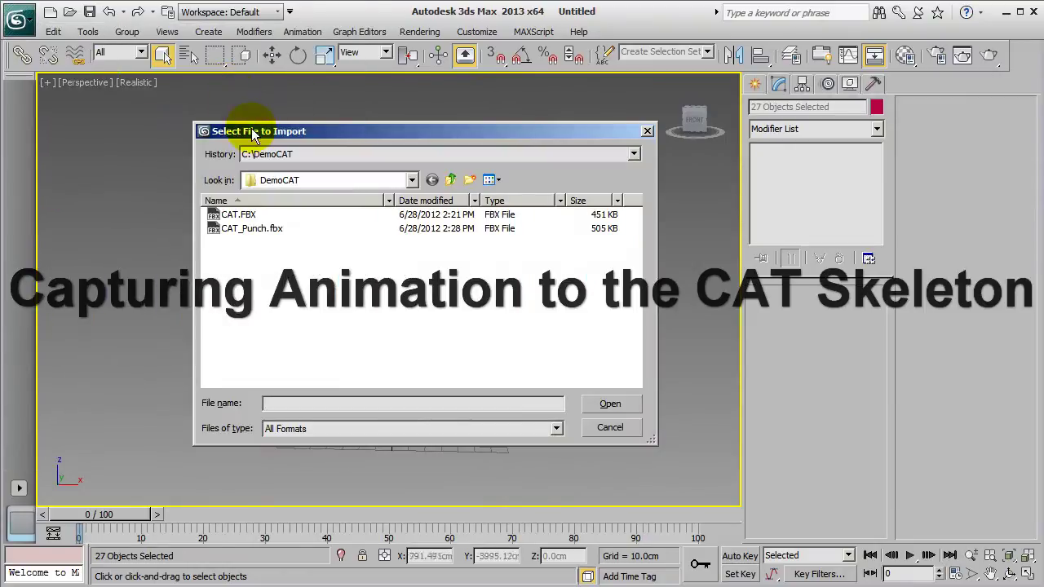
left_click(259, 231)
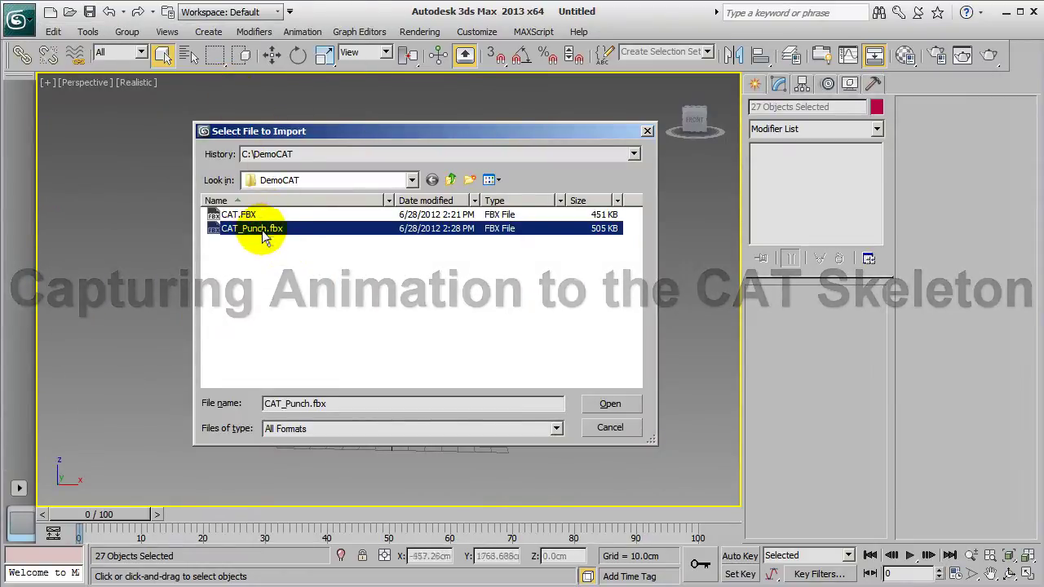
left_click(611, 405)
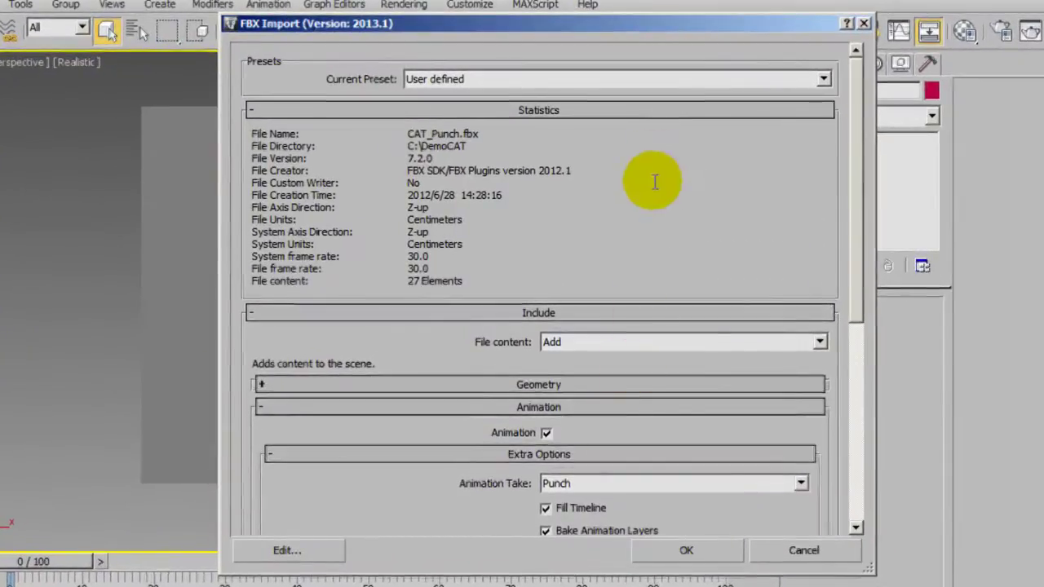
- Choose the Autodesk Media & Entertainment preset for the FBX import and set the file content to Add
left_click(676, 80)
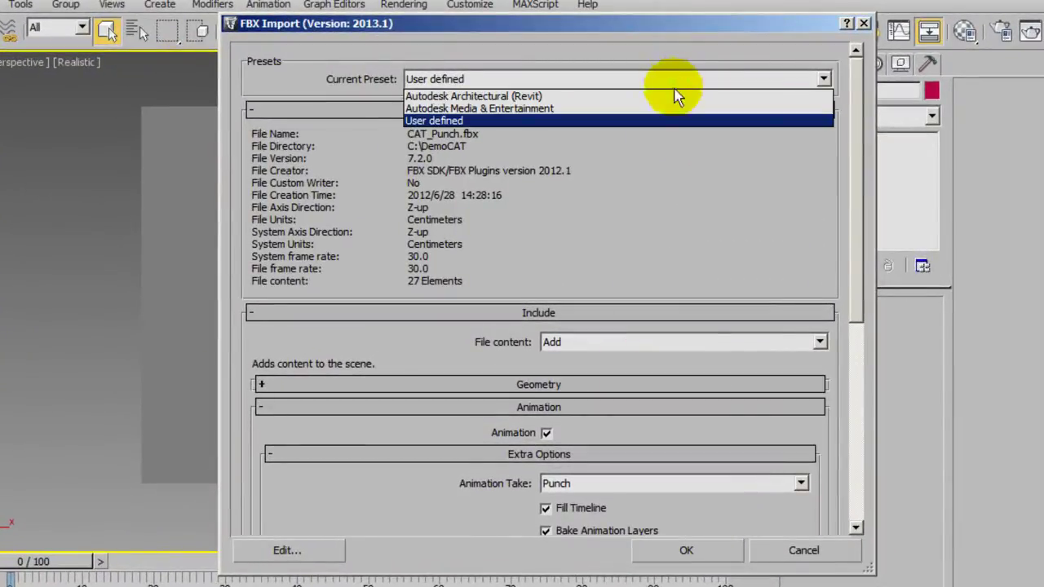
left_click(671, 108)
left_click(679, 342)
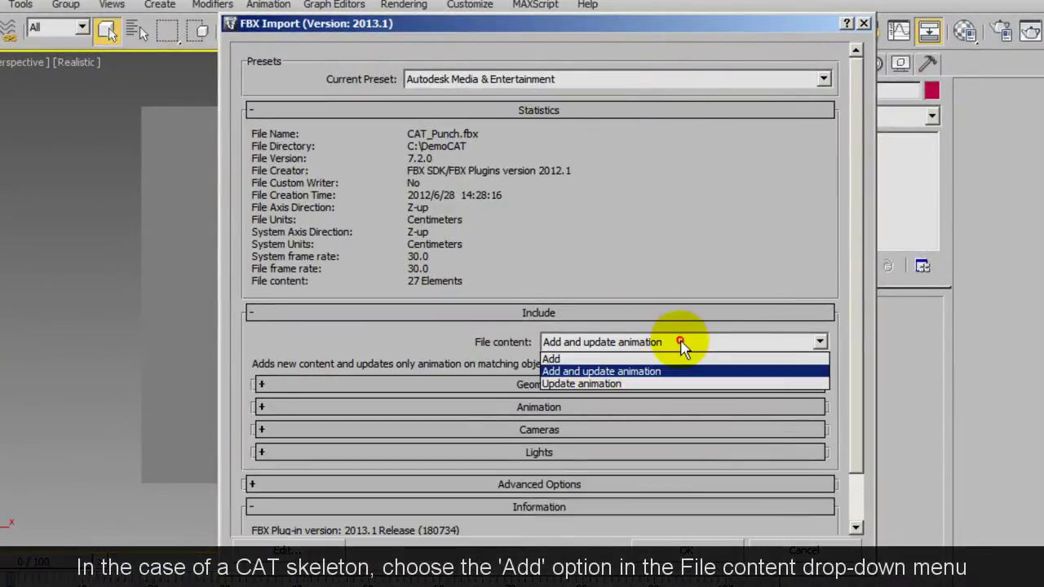
left_click(675, 359)
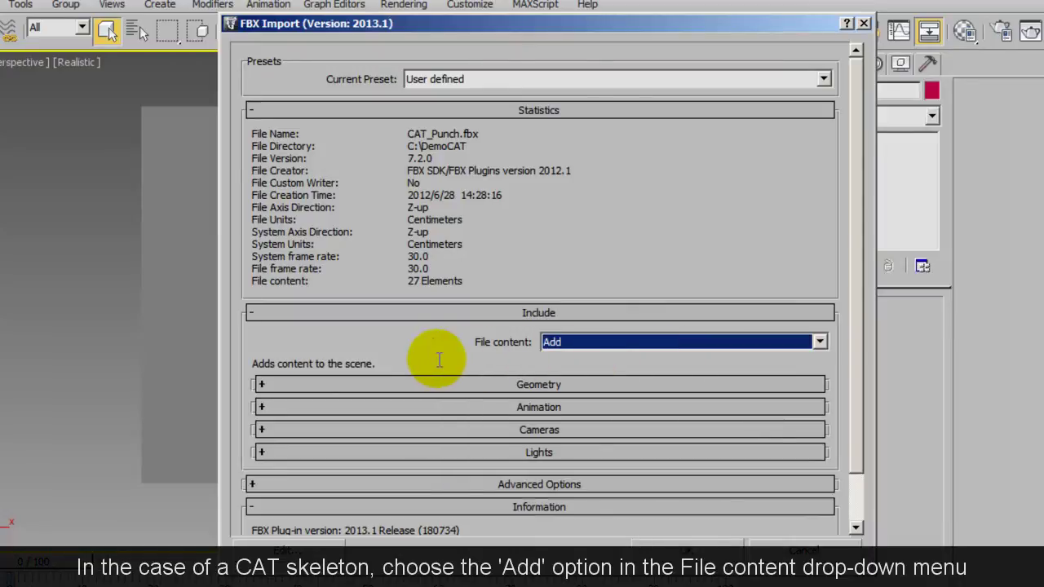
double_click(343, 364)
left_click_drag(343, 364, 246, 363)
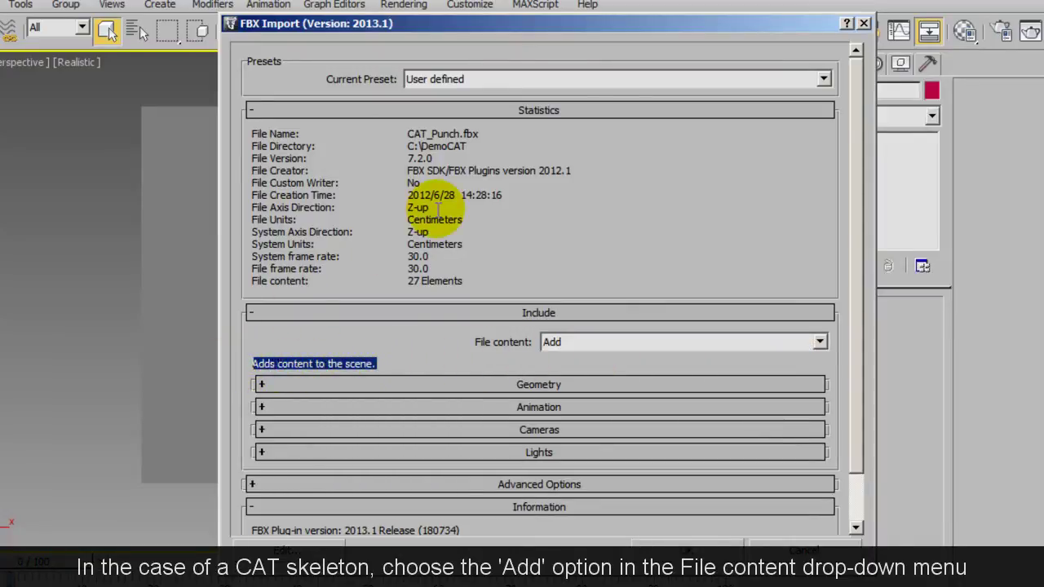
- Use Punch as the animation take in the extra animation options and import the FBX file
left_click(568, 407)
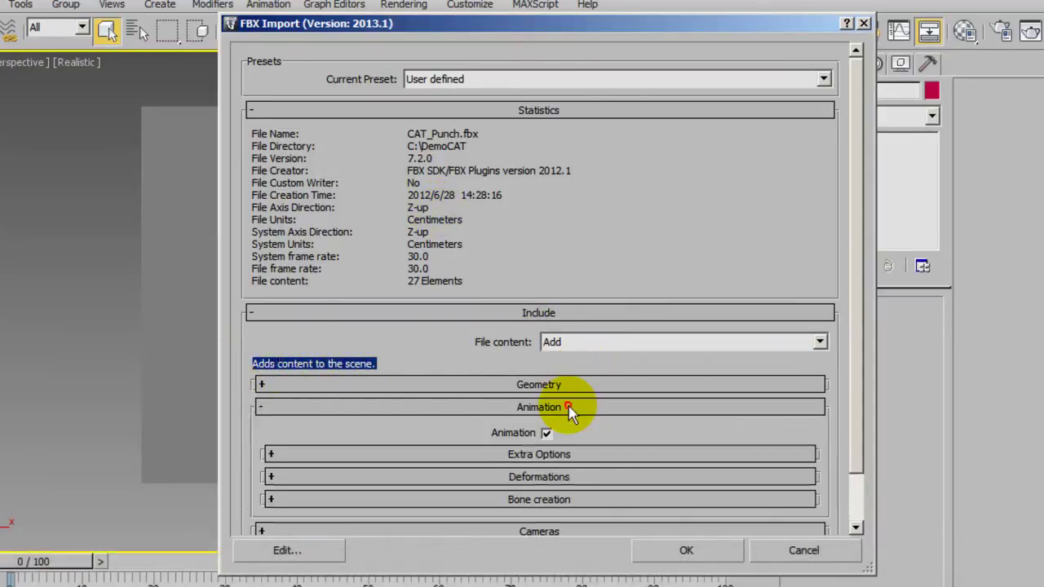
left_click(577, 454)
left_click(551, 512)
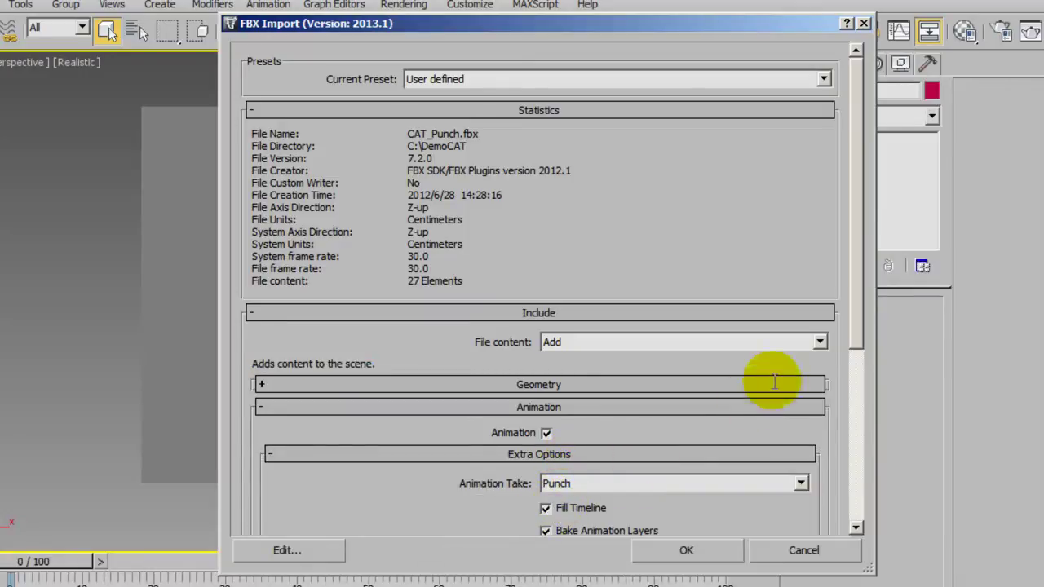
left_click_drag(858, 334, 854, 426)
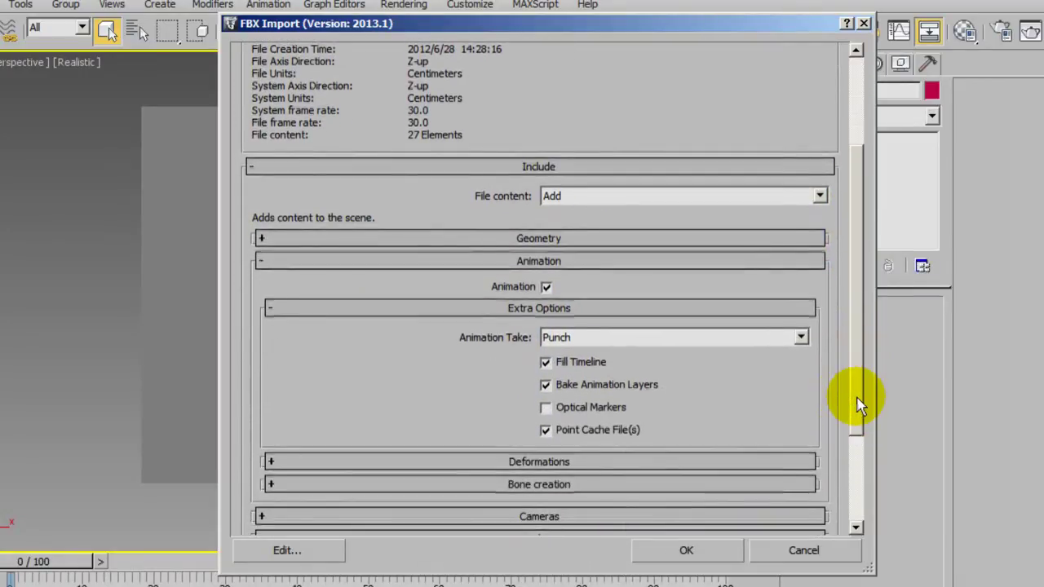
left_click(680, 552)
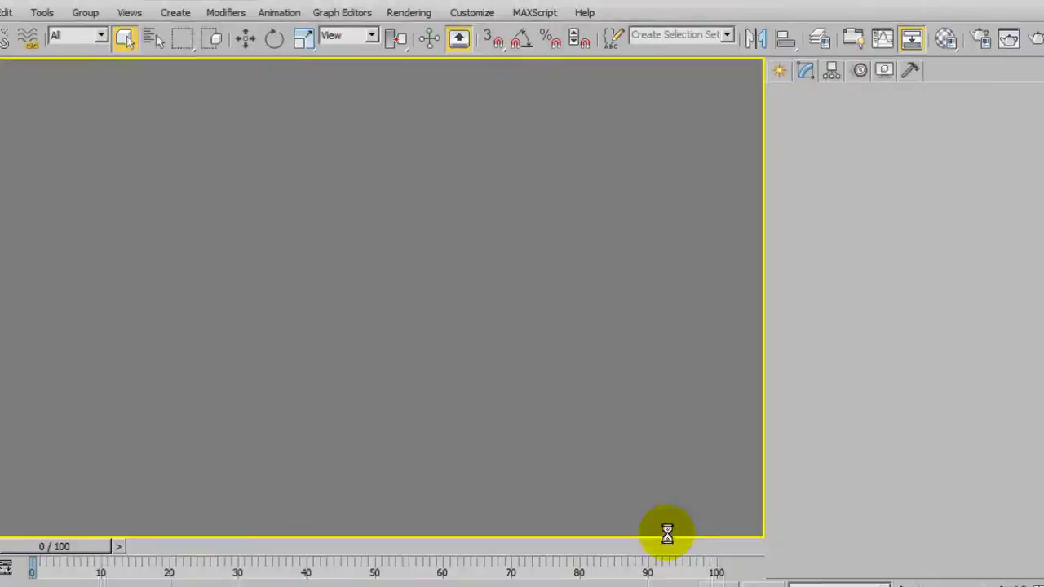
- Review the imported dummy bones' motion by scrubbing the timeline to frame 117 and playing it back
scroll(510, 420, "down", 3)
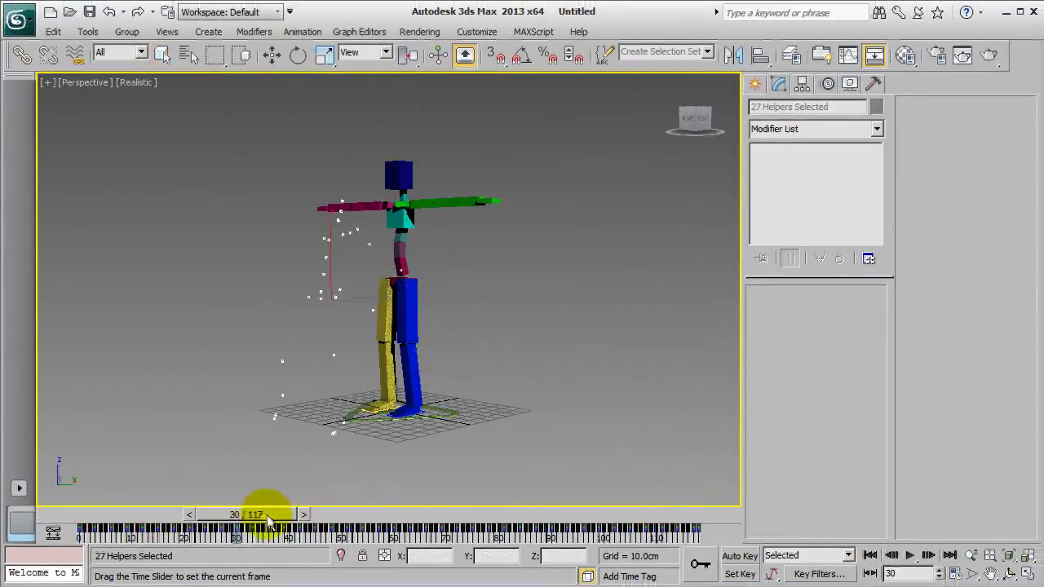
left_click_drag(363, 519, 642, 522)
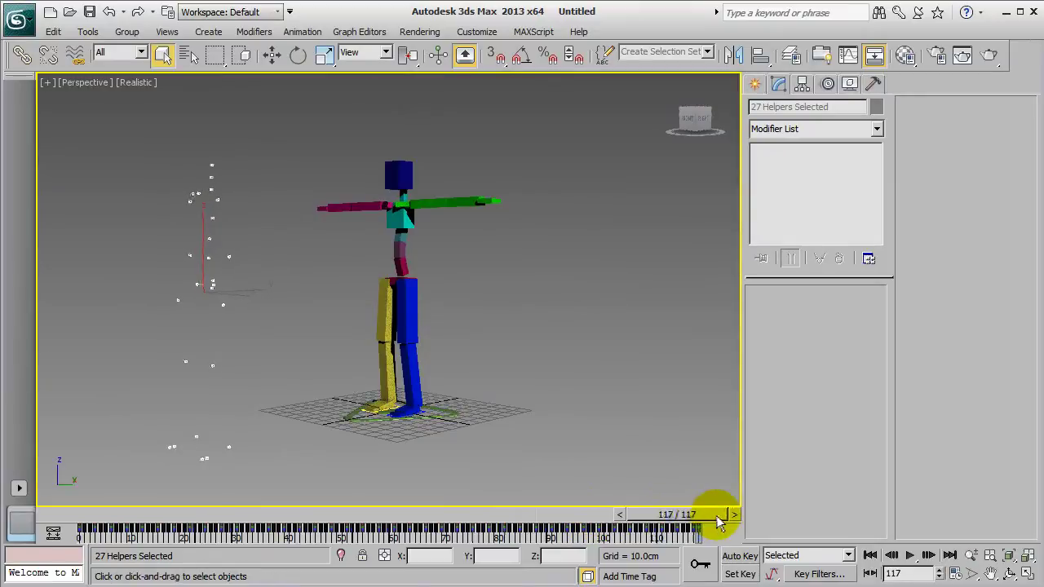
key("/")
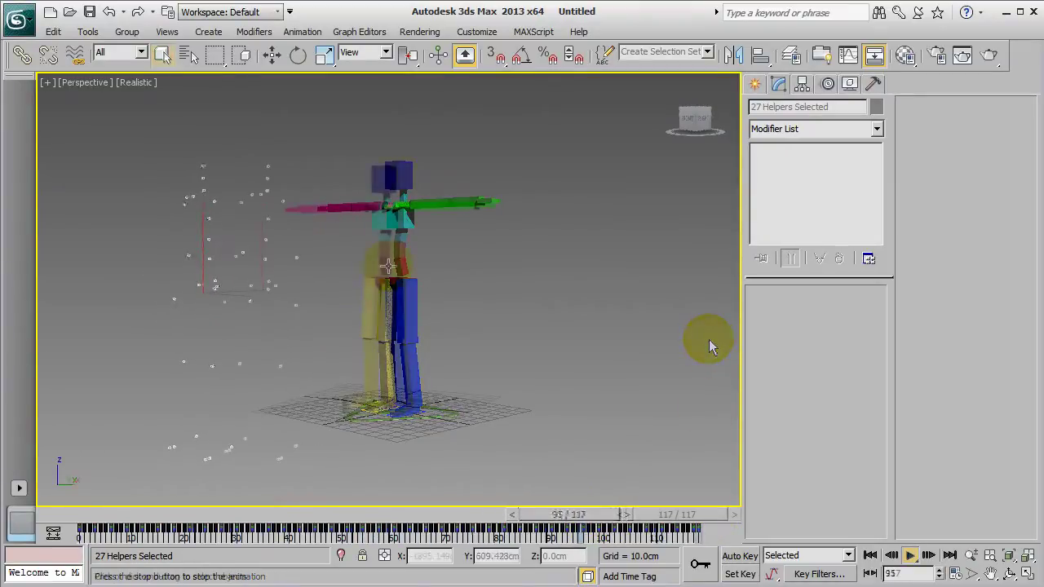
- Switch the CAT skeleton's spine control from Procedural to Keyframed and accept the FK conversion
left_click(388, 266)
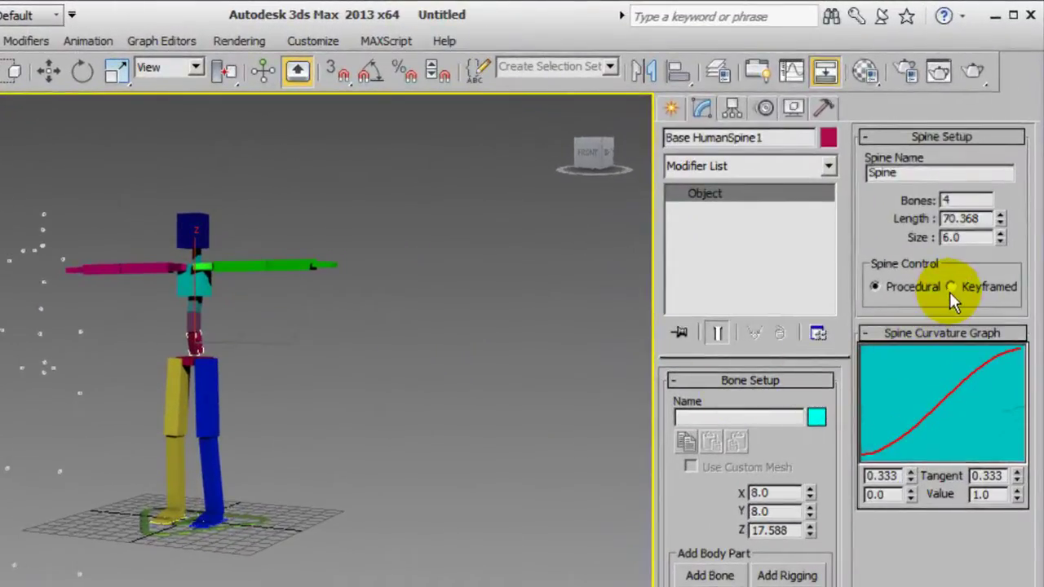
left_click(950, 290)
left_click(465, 450)
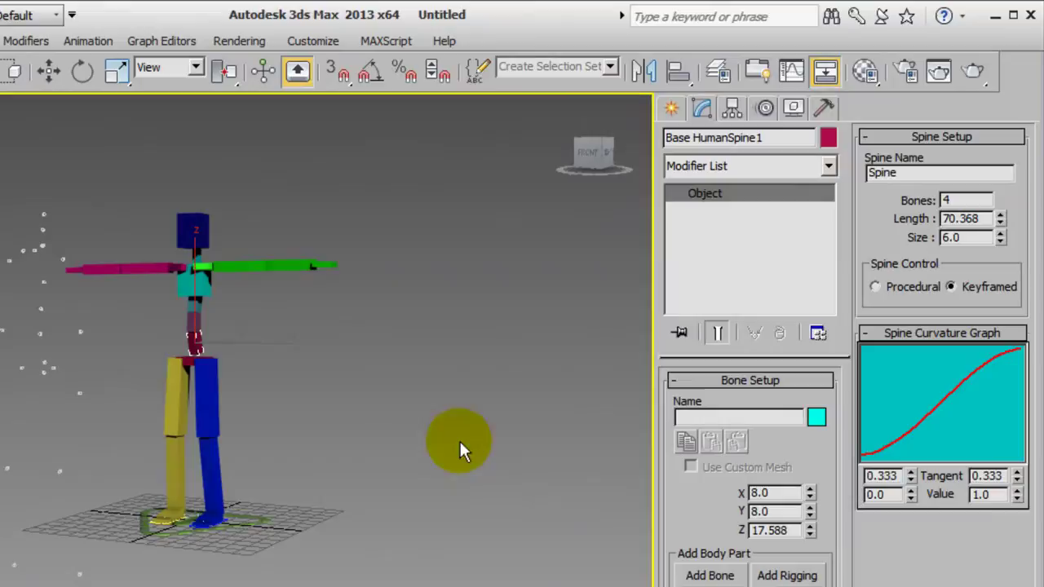
- Switch the CAT skeleton's neck control to Keyframed and accept the FK conversion
scroll(256, 535, "up", 6)
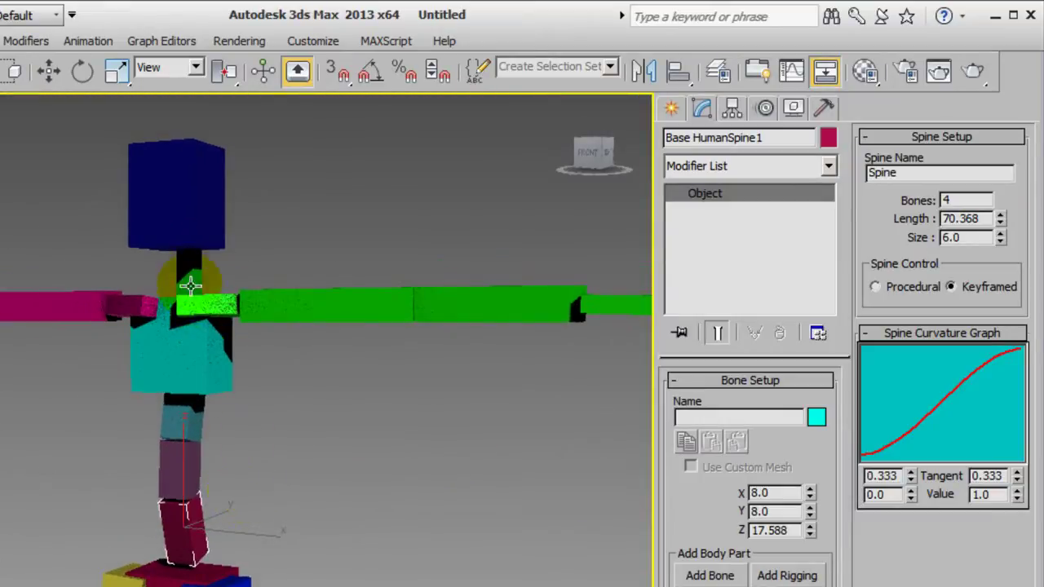
left_click(210, 305)
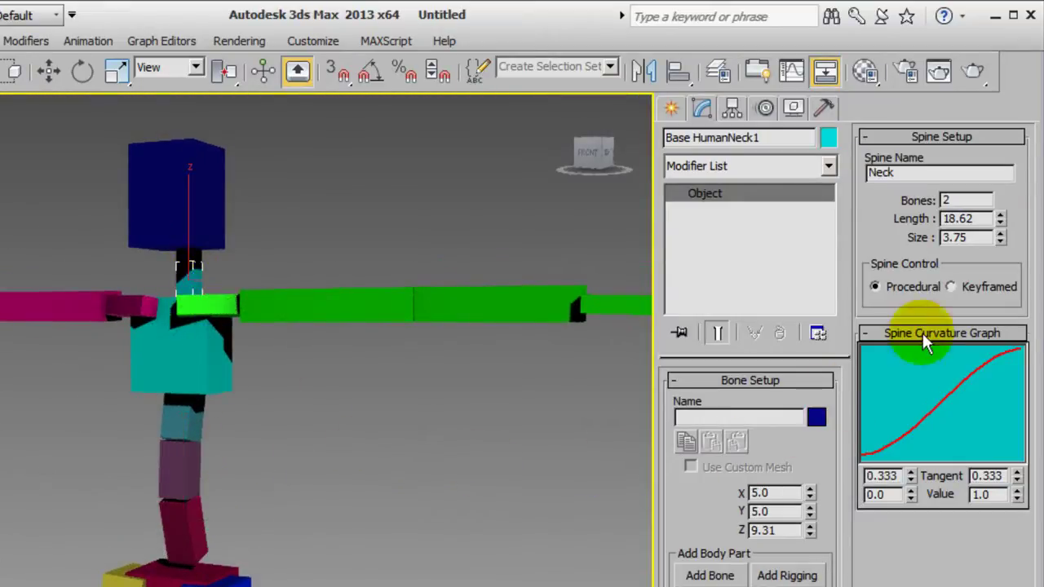
left_click(953, 286)
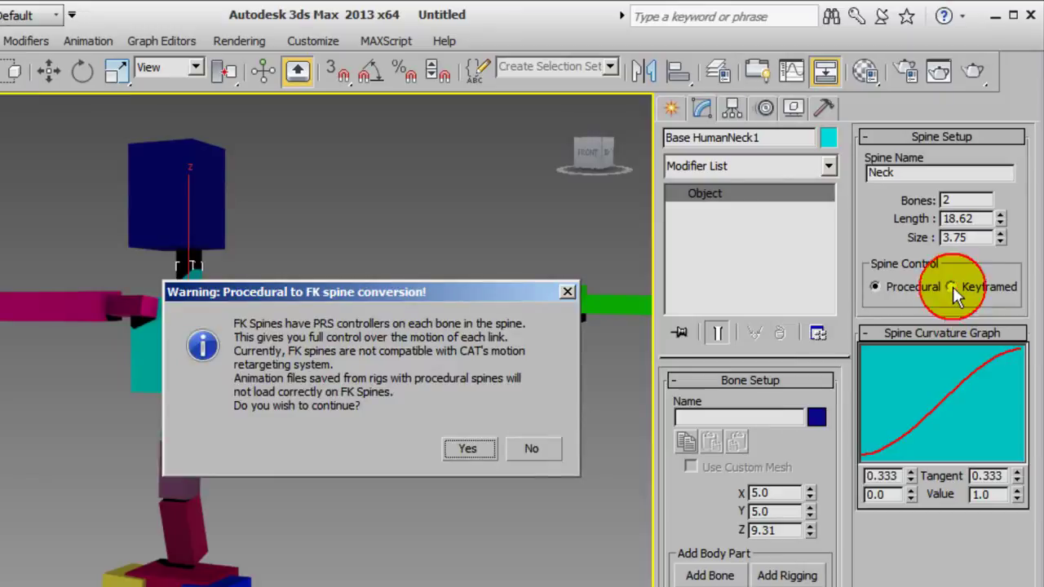
left_click(470, 447)
- Select the CAT skeleton's pelvis and open the CAT Capture Animation tool for it
scroll(364, 483, "down", 6)
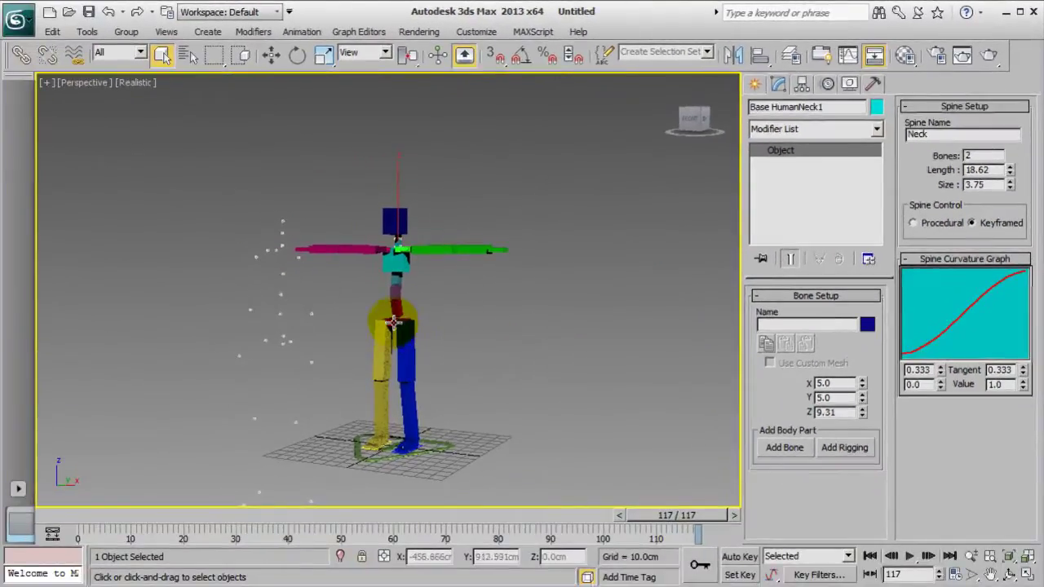
left_click(333, 353)
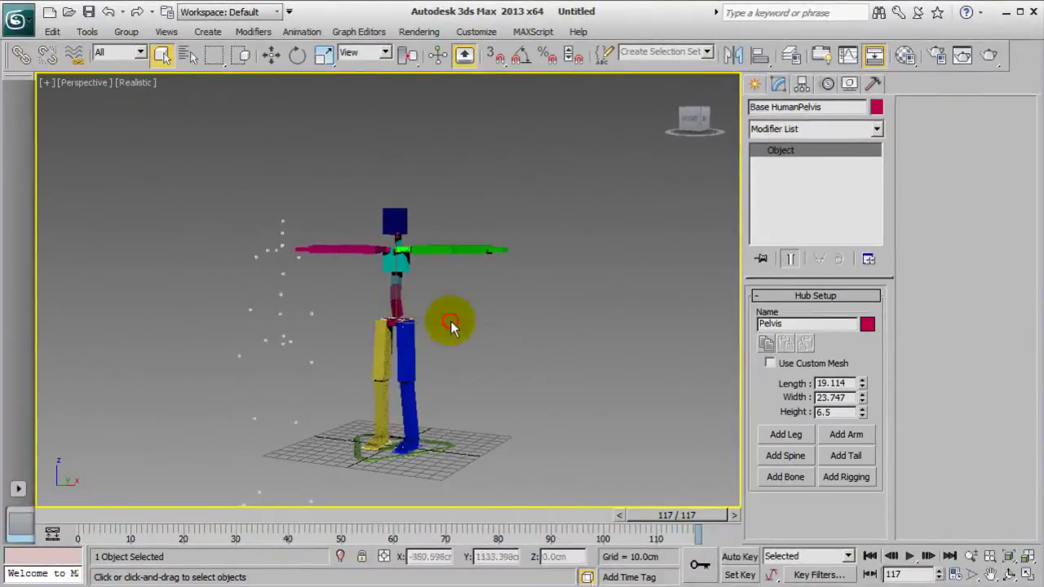
middle_click_drag(395, 351, 433, 327, "alt")
middle_click_drag(484, 299, 490, 254)
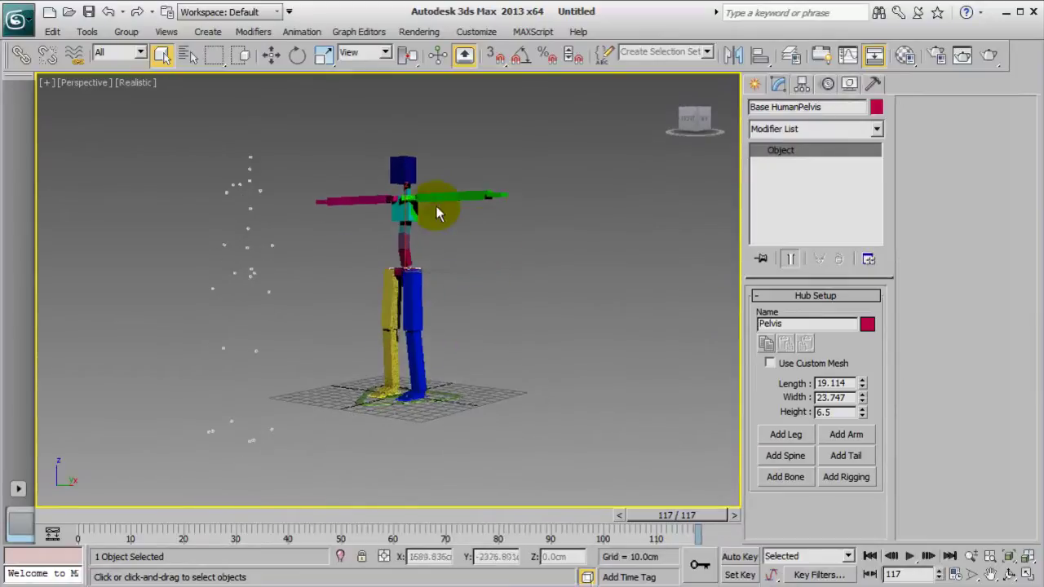
left_click(311, 37)
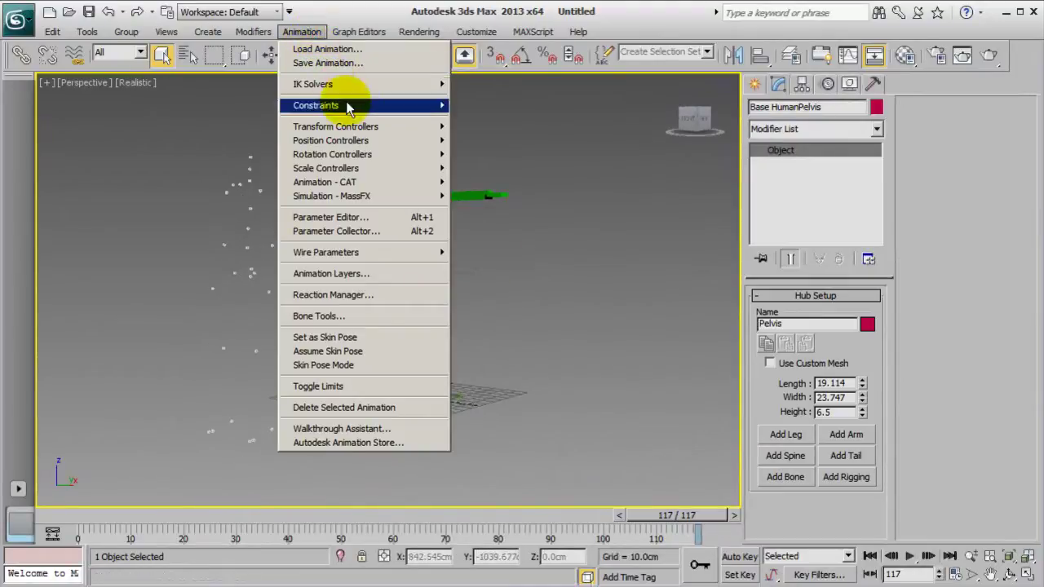
mouse_move(359, 184)
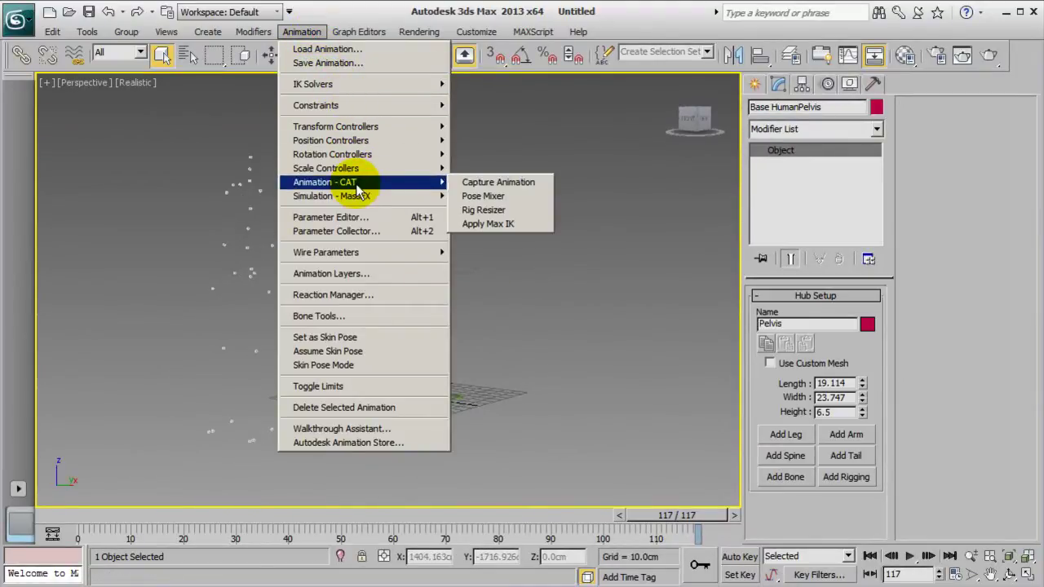
left_click(542, 186)
left_click(532, 217)
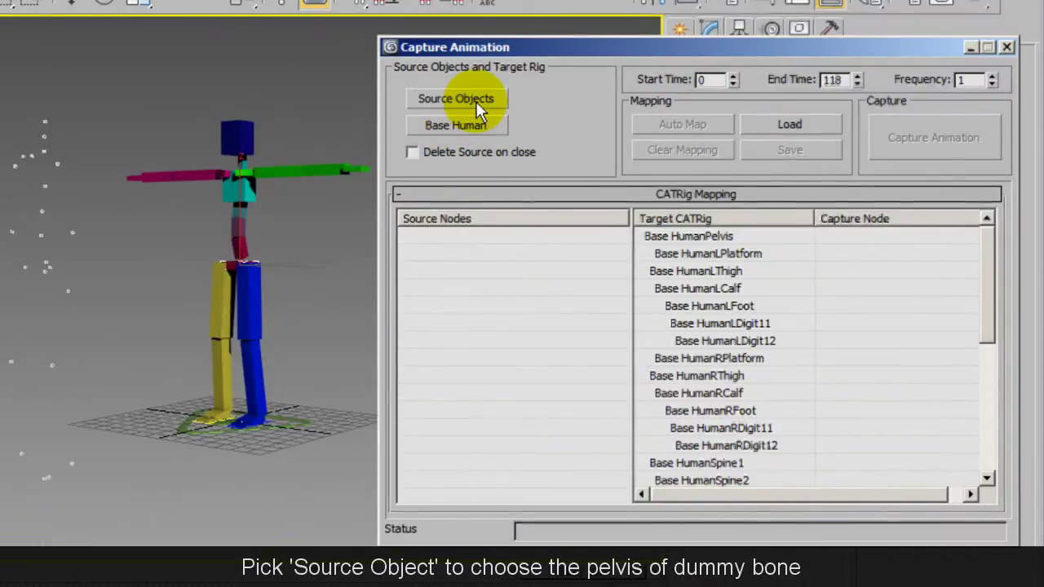
- Pick the dummy skeleton's pelvis as the source object and the CAT skeleton's pelvis for the Base Human target rig
left_click(473, 101)
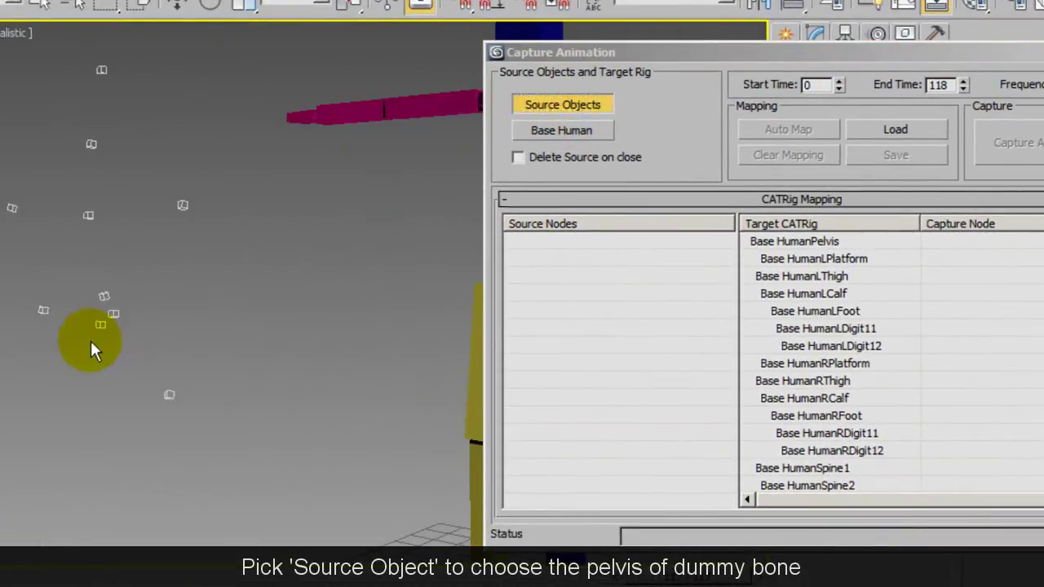
left_click(100, 326)
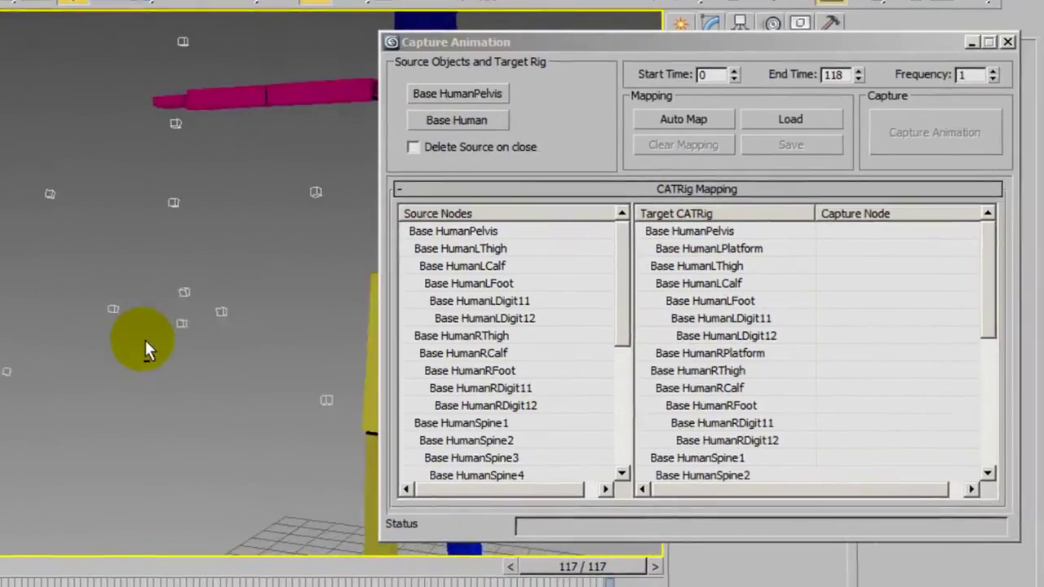
scroll(83, 331, "down", 5)
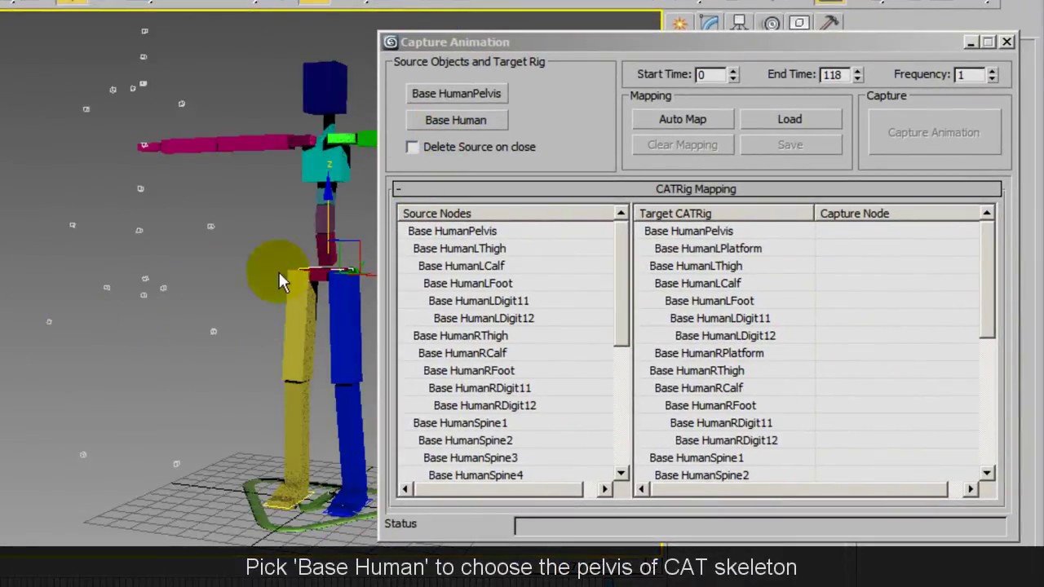
scroll(208, 327, "up", 3)
left_click(450, 122)
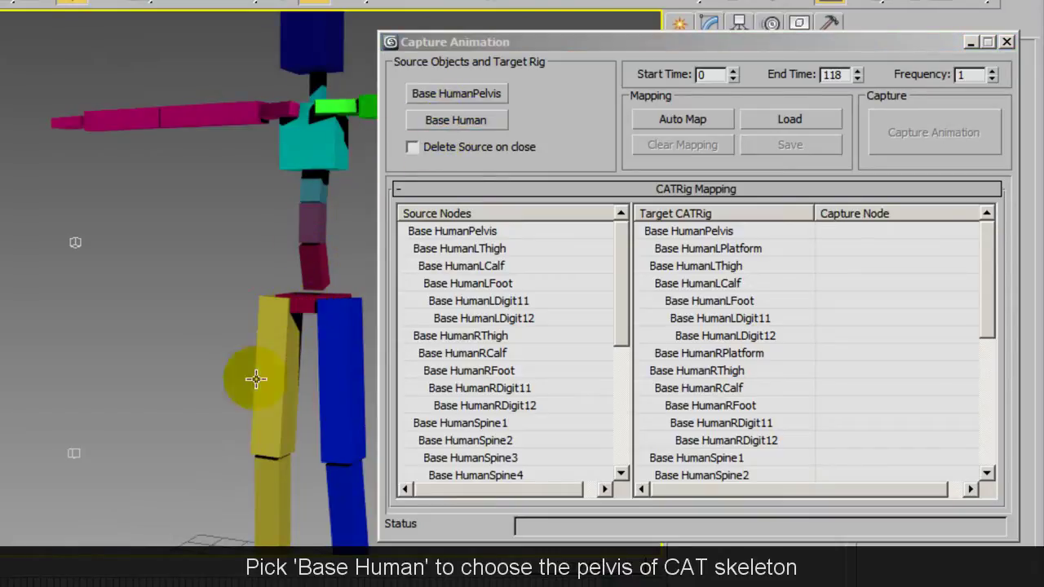
scroll(216, 400, "down", 5)
- Map the source node Base HumanPelvis to the target rig's Base HumanPelvis as its capture node
left_click_drag(578, 46, 297, 53)
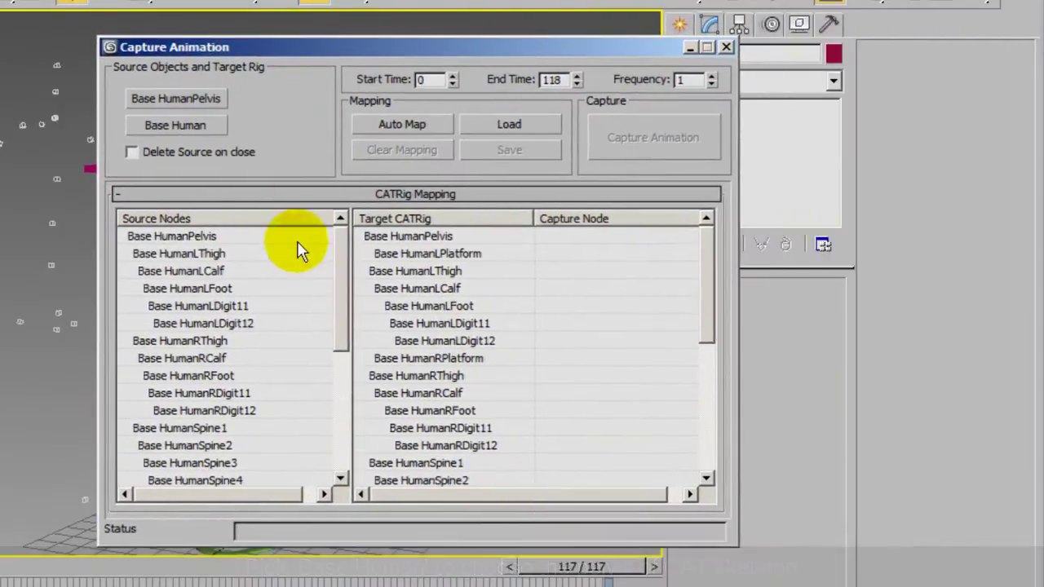
left_click(229, 262)
left_click(234, 254)
left_click(459, 238)
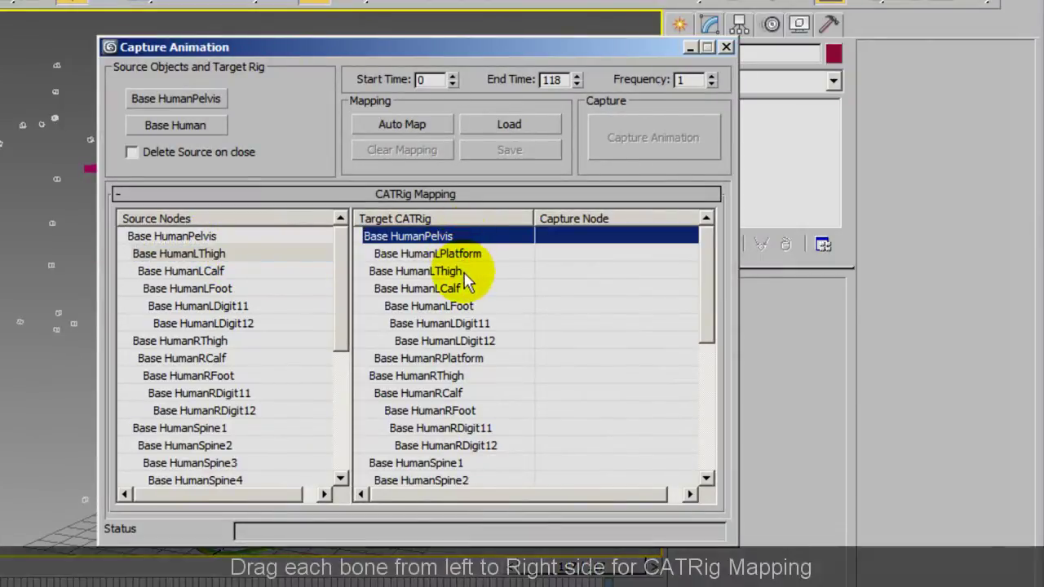
left_click(465, 289)
left_click(273, 237)
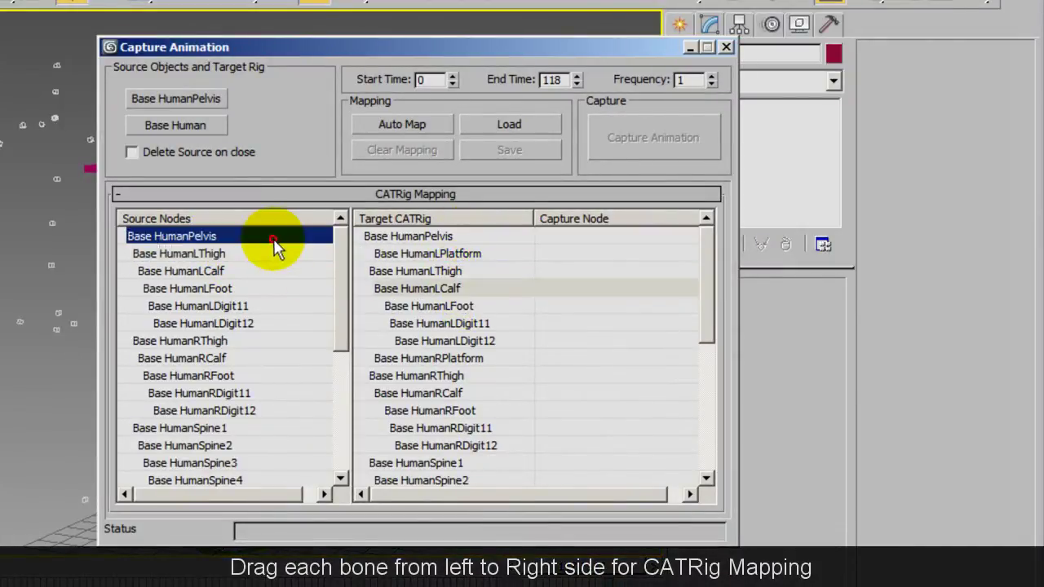
left_click_drag(242, 242, 358, 241)
left_click_drag(564, 238, 575, 240)
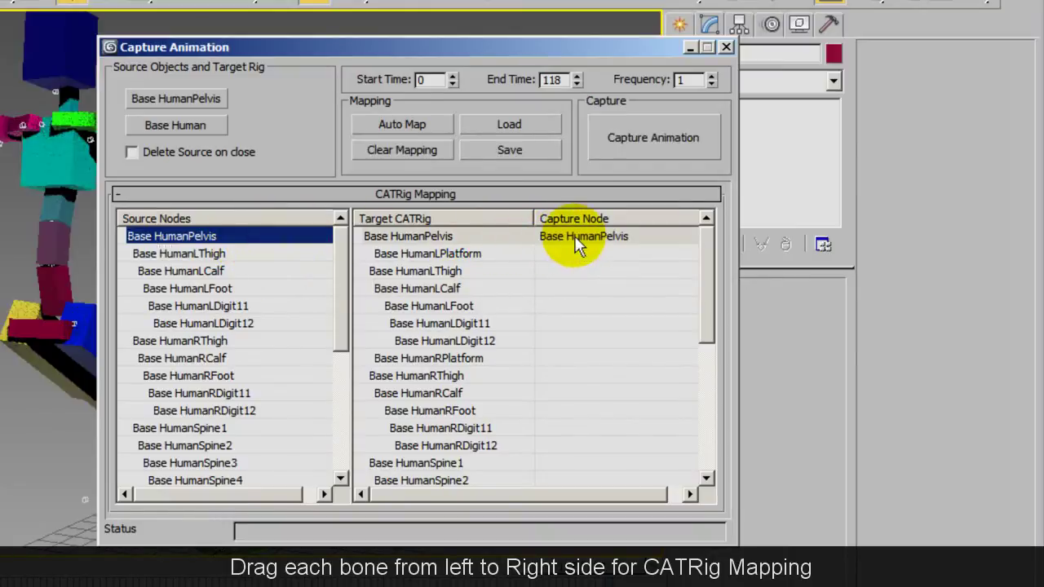
left_click_drag(426, 49, 708, 54)
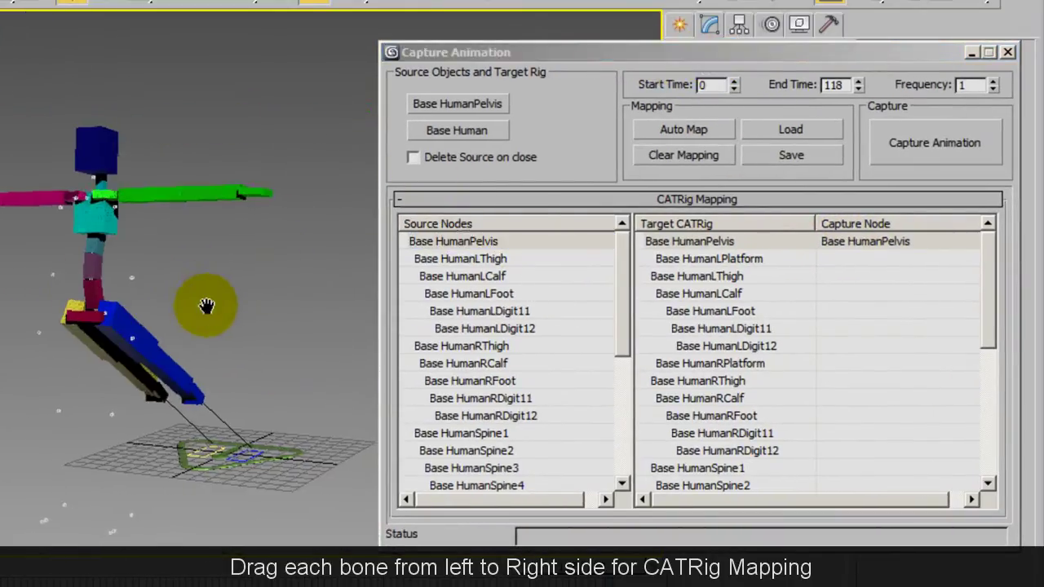
- Map the left thigh, calf, foot and both digits to their matching target nodes, and the left foot to LPlatform as well
left_click_drag(531, 54, 493, 48)
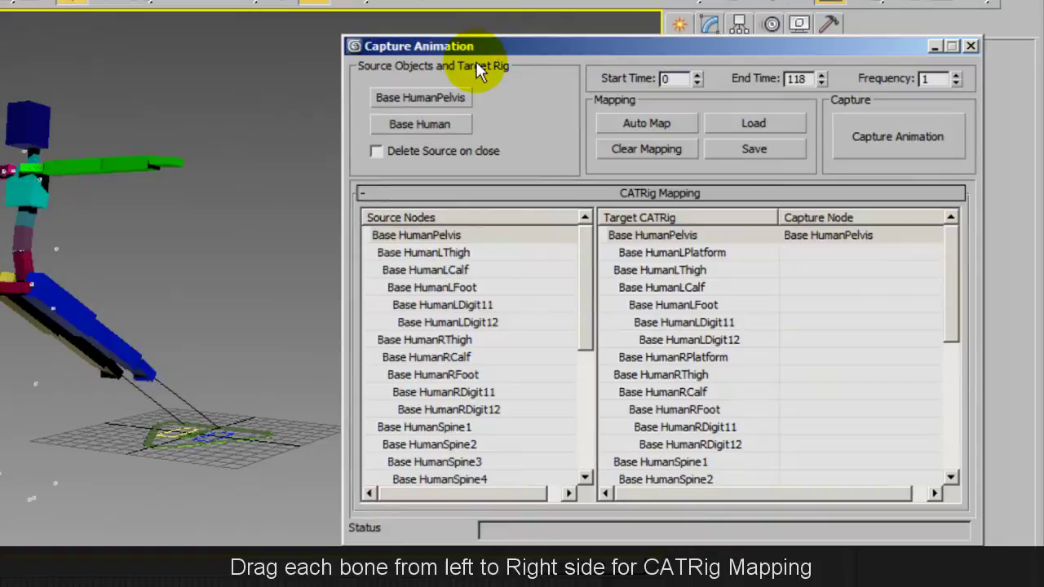
left_click_drag(457, 253, 458, 288)
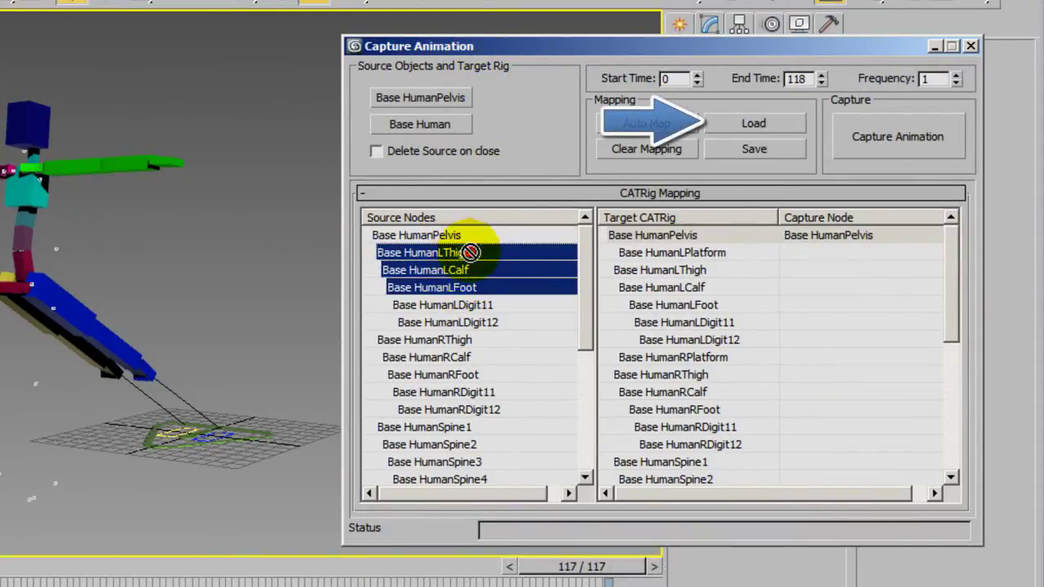
left_click_drag(471, 253, 805, 267)
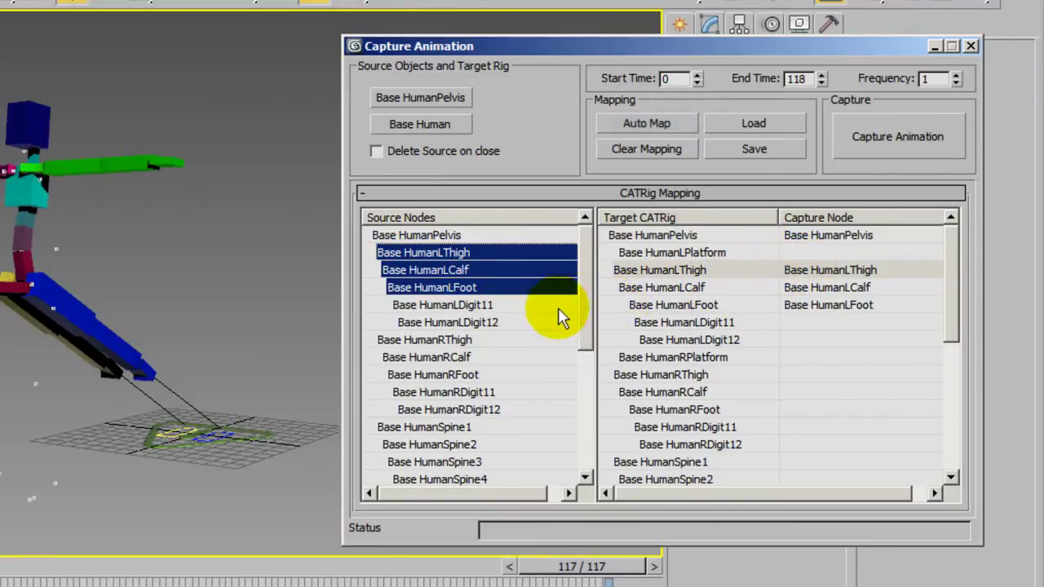
left_click(472, 291)
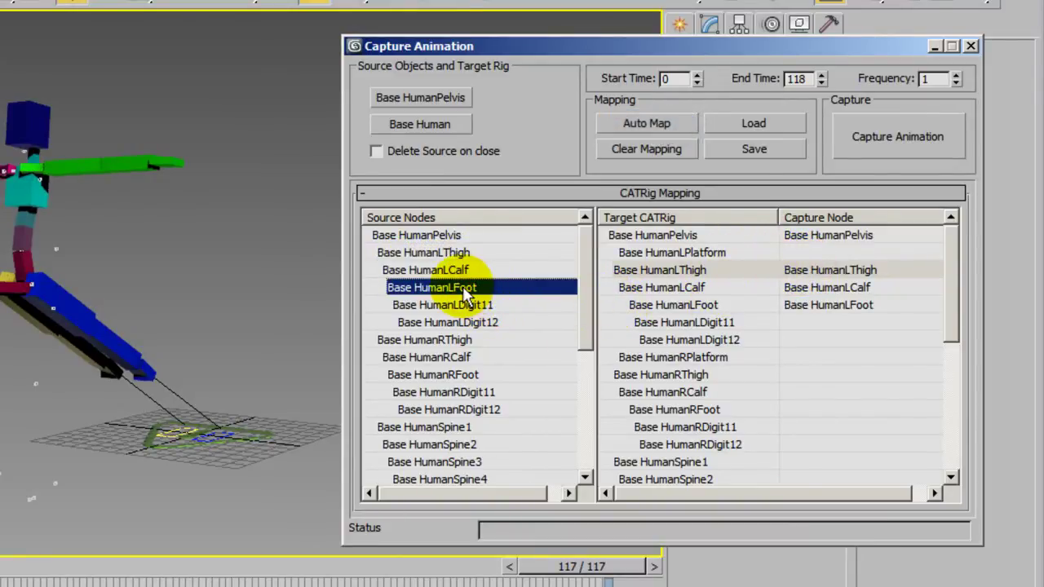
left_click_drag(467, 294, 830, 257)
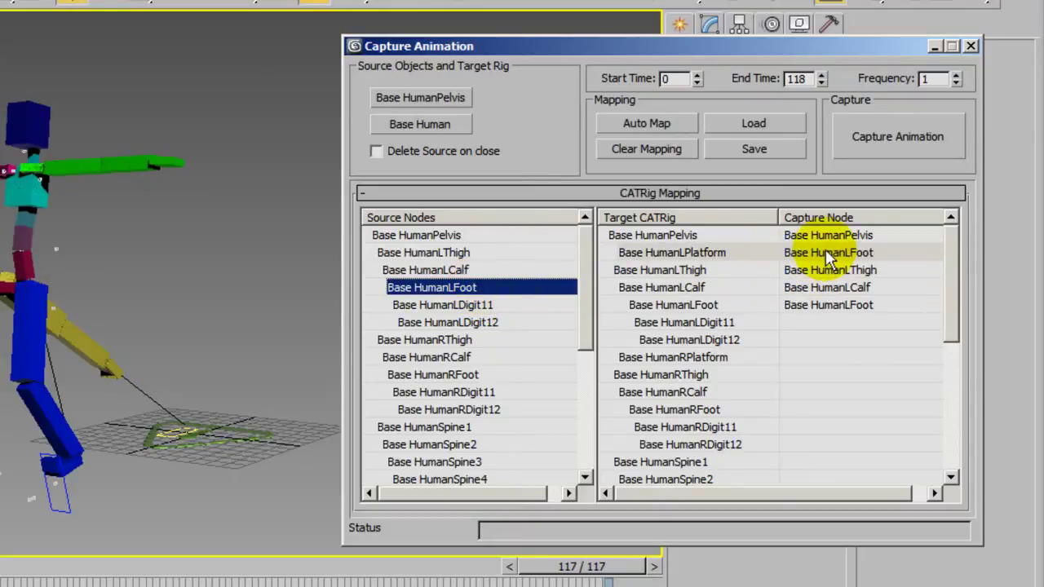
left_click(497, 308)
left_click(494, 321, "shift")
left_click_drag(488, 311, 830, 322)
- Map the right thigh, calf, foot and both digits to their matching target nodes, and the right foot to RPlatform as well
left_click(470, 344)
left_click(483, 375, "shift")
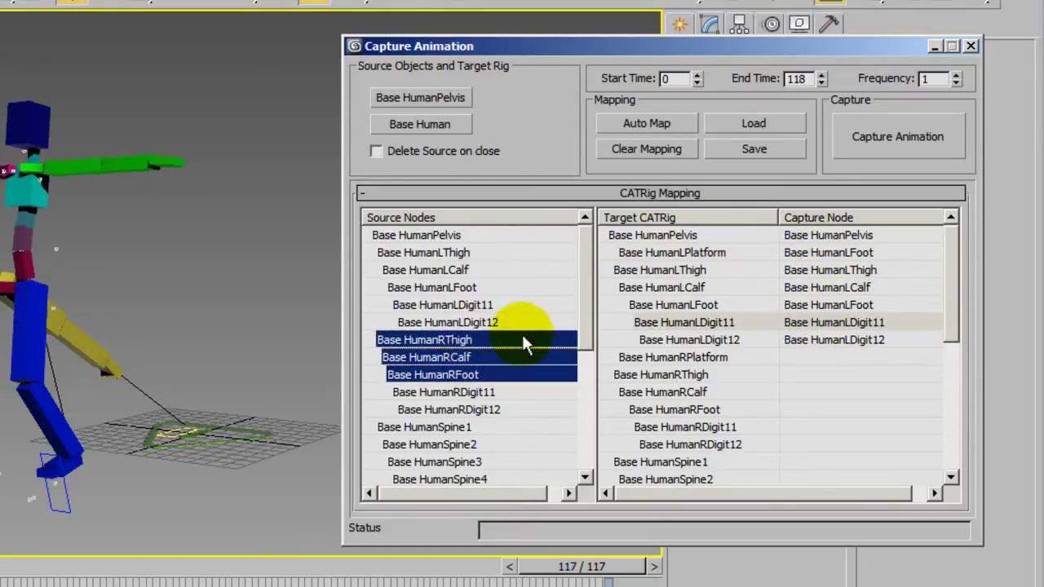
left_click_drag(522, 341, 738, 376)
left_click(438, 377)
left_click_drag(438, 376, 613, 358)
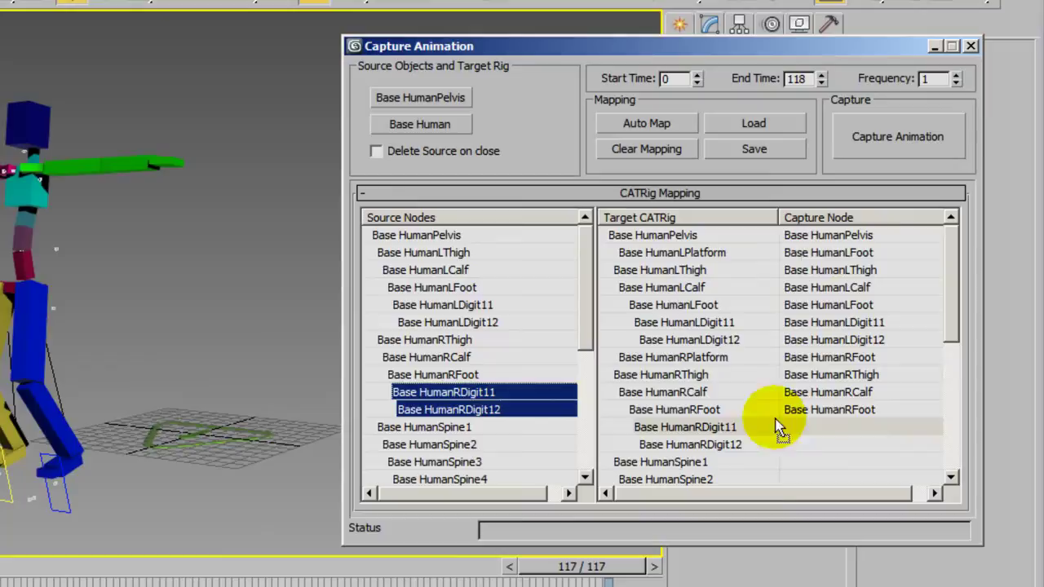
left_click(779, 428)
- Map Spine1 to Spine4, the ribcage and the left arm from collarbone to palm onto the matching target rig nodes
scroll(955, 310, "down", 4)
left_click(477, 253)
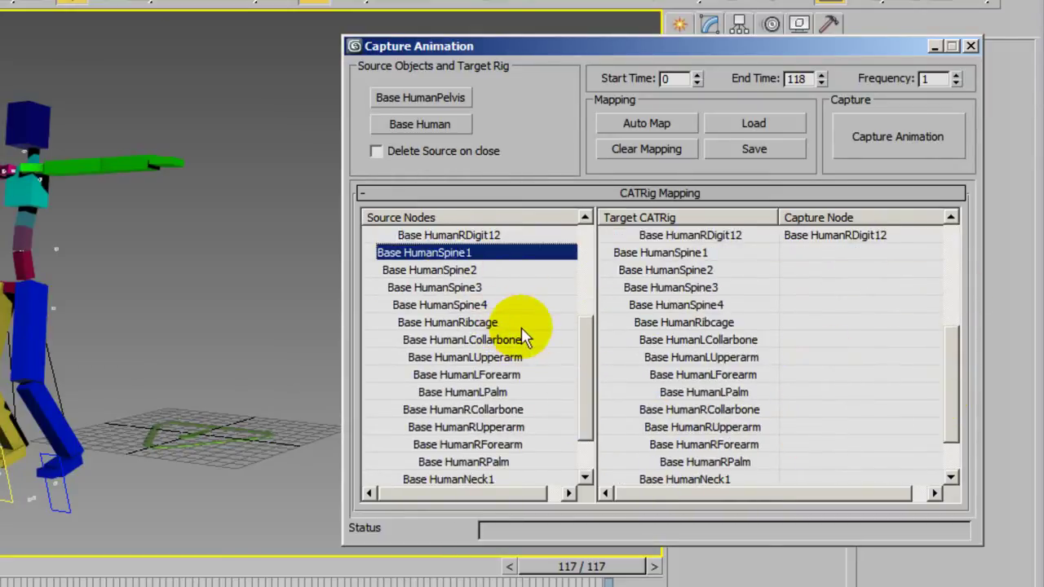
left_click(487, 307, "shift")
left_click(787, 255)
left_click(492, 324)
left_click(493, 391, "shift")
left_click(791, 323)
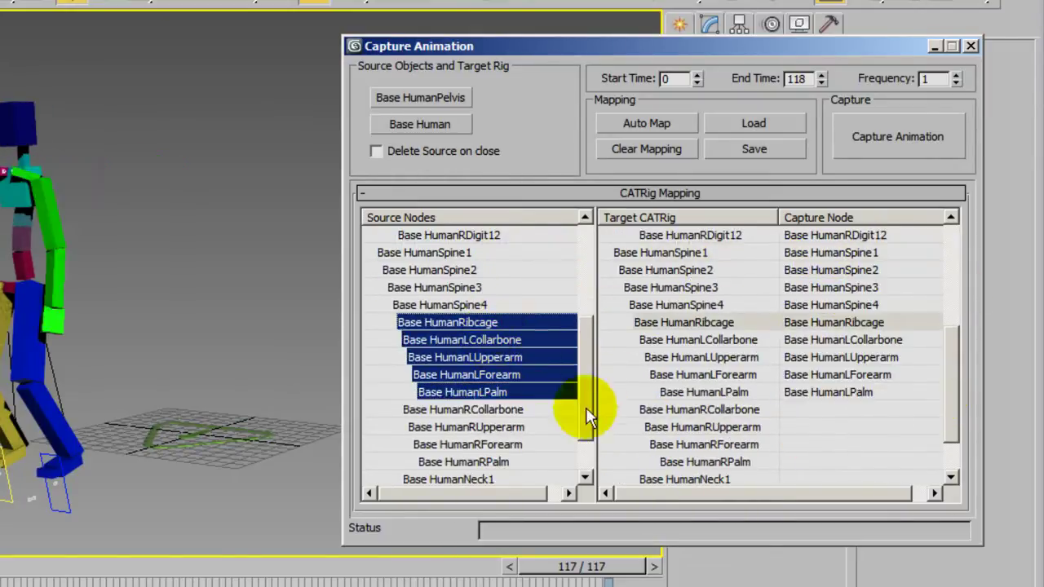
- Map the right arm from collarbone to palm, both neck bones and the head onto the matching target rig nodes
left_click_drag(587, 409, 588, 445)
left_click_drag(952, 391, 952, 424)
left_click(489, 462)
left_click(495, 359, "shift")
left_click(804, 358)
- At frame 0, rotate the left foot platform in the Local coordinate system until it lies flat on the ground
middle_click_drag(318, 447, 363, 433, "alt")
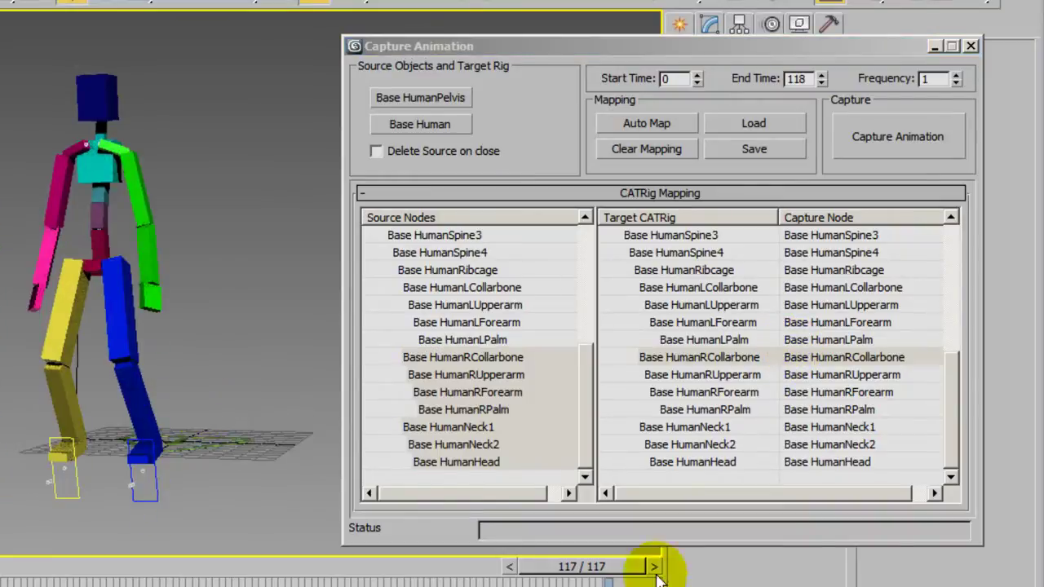
left_click_drag(589, 574, 0, 573)
scroll(271, 292, "up", 5)
middle_click_drag(271, 292, 338, 405)
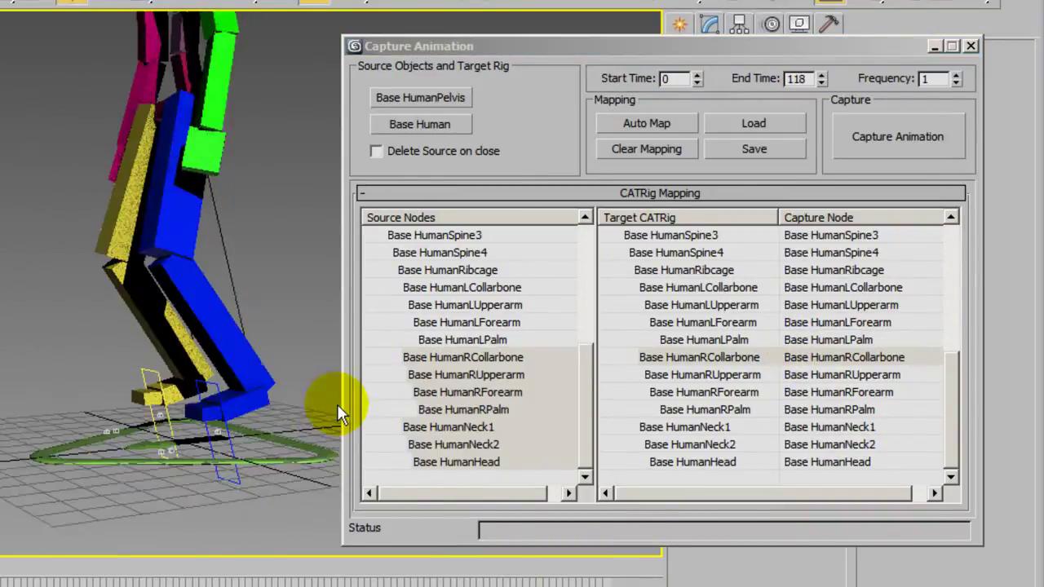
left_click(933, 45)
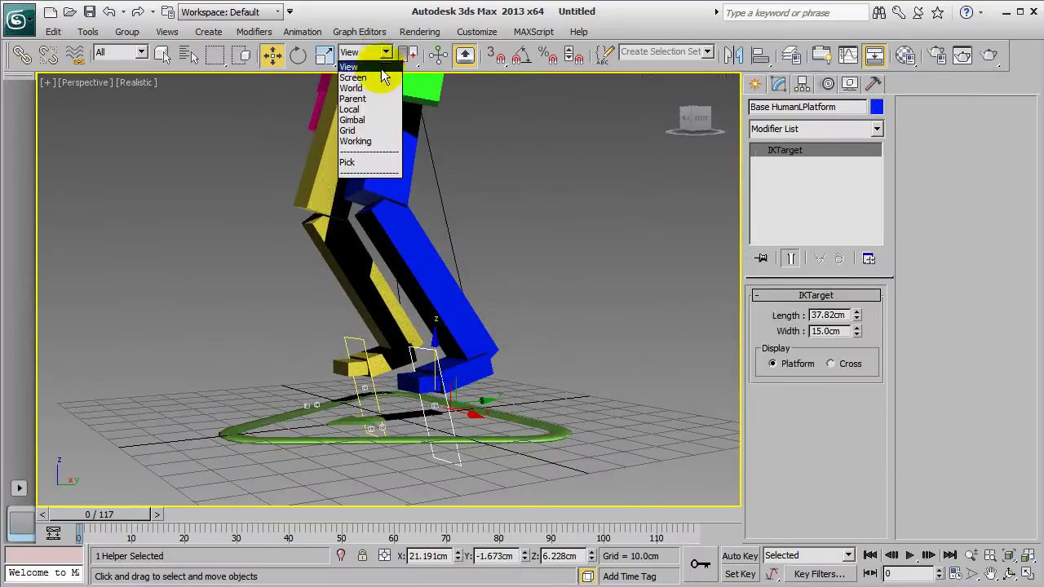
left_click(358, 109)
middle_click_drag(542, 318, 493, 338, "alt")
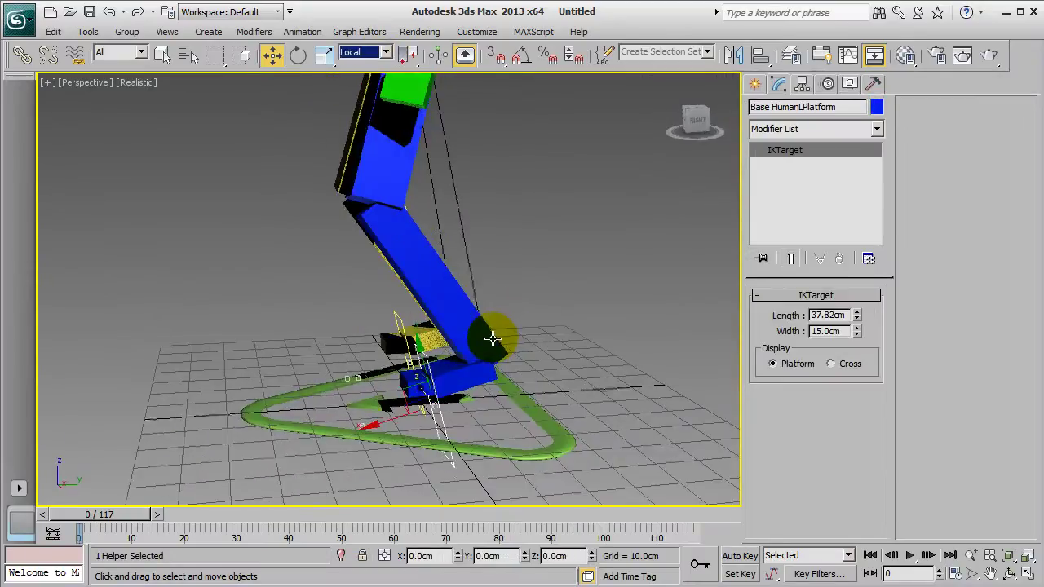
left_click_drag(401, 357, 350, 474)
middle_click_drag(372, 473, 384, 400, "alt")
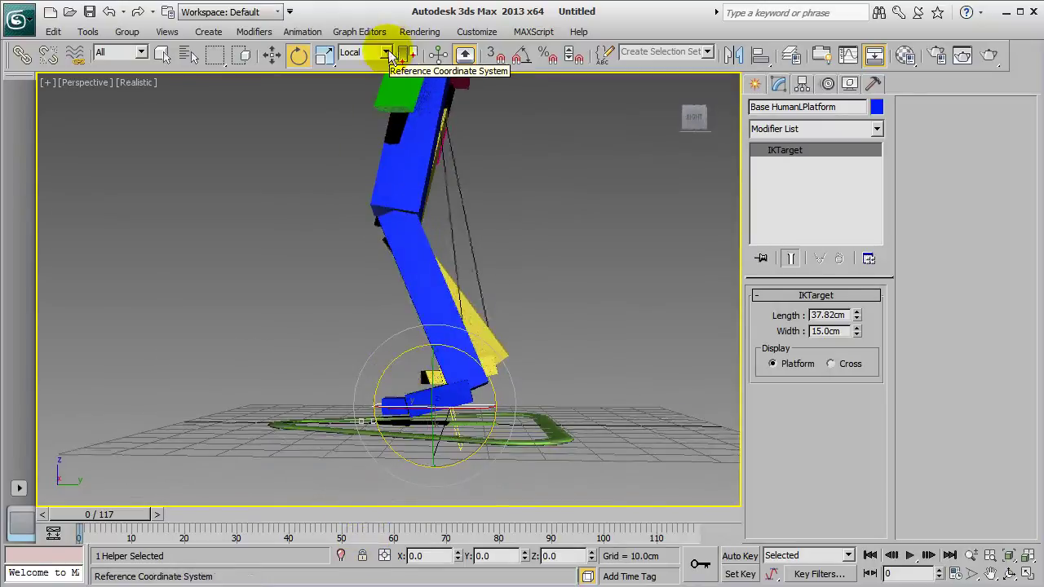
- Switch the reference coordinate system to View and move the left foot platform into line with the left foot
key("w")
left_click(386, 52)
left_click(359, 65)
middle_click_drag(489, 248, 496, 222, "alt")
key("F3")
left_click_drag(424, 395, 425, 394)
- Rotate the right foot platform flat in Local coordinates and move it in View coordinates to line up with the right foot
middle_click_drag(425, 394, 492, 343, "alt")
scroll(491, 343, "up", 3)
middle_click_drag(492, 383, 486, 354)
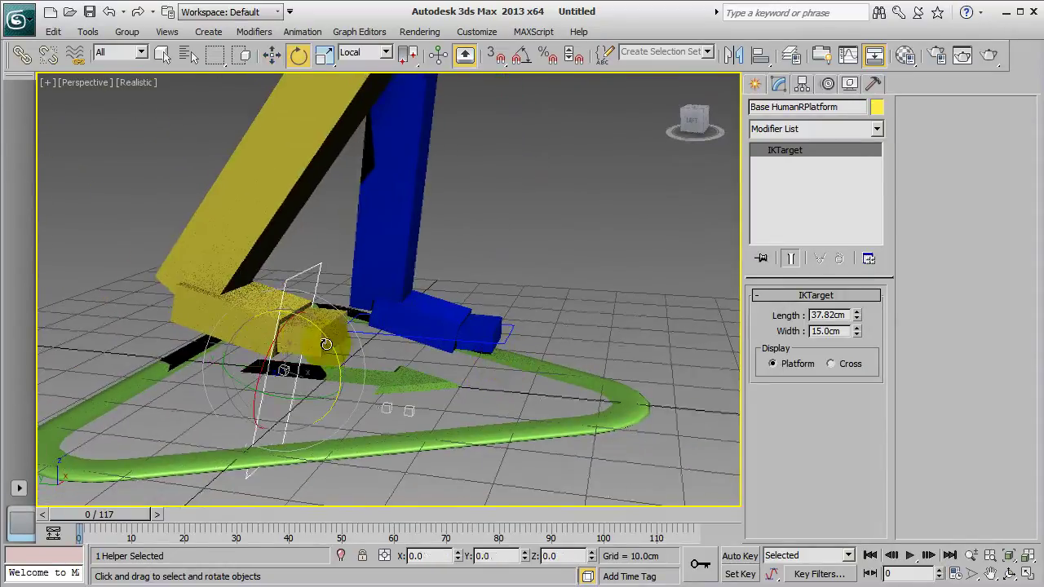
left_click_drag(383, 440, 372, 469)
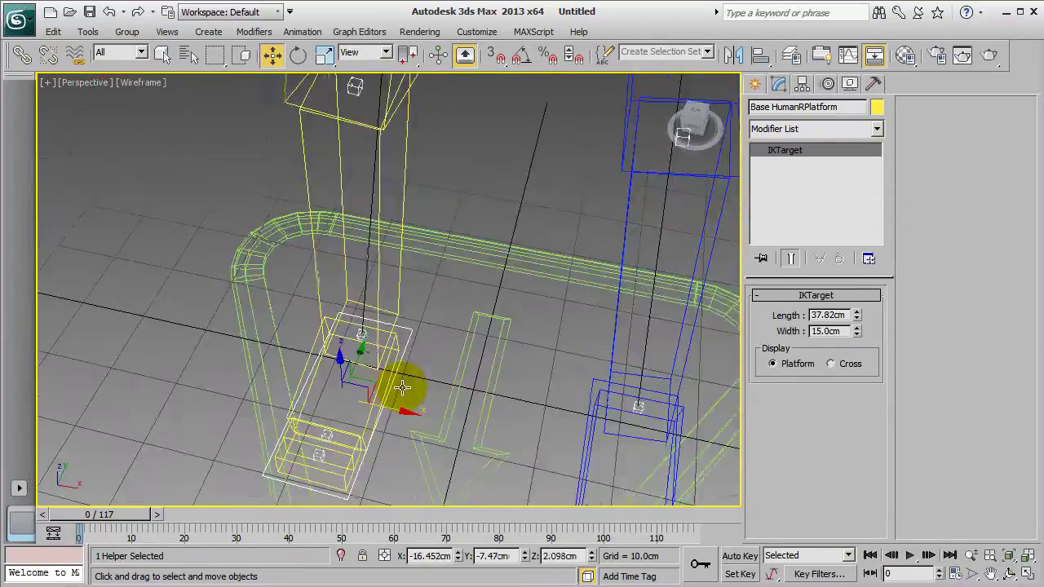
scroll(402, 387, "down", 3)
mouse_move(402, 387)
middle_mouse_down("alt")
mouse_move(384, 380)
mouse_move(377, 421)
mouse_move(386, 374)
mouse_move(367, 427)
mouse_move(331, 457)
mouse_move(314, 451)
middle_mouse_up("alt")
key("F3")
scroll(398, 391, "down", 2)
scroll(360, 439, "down", 2)
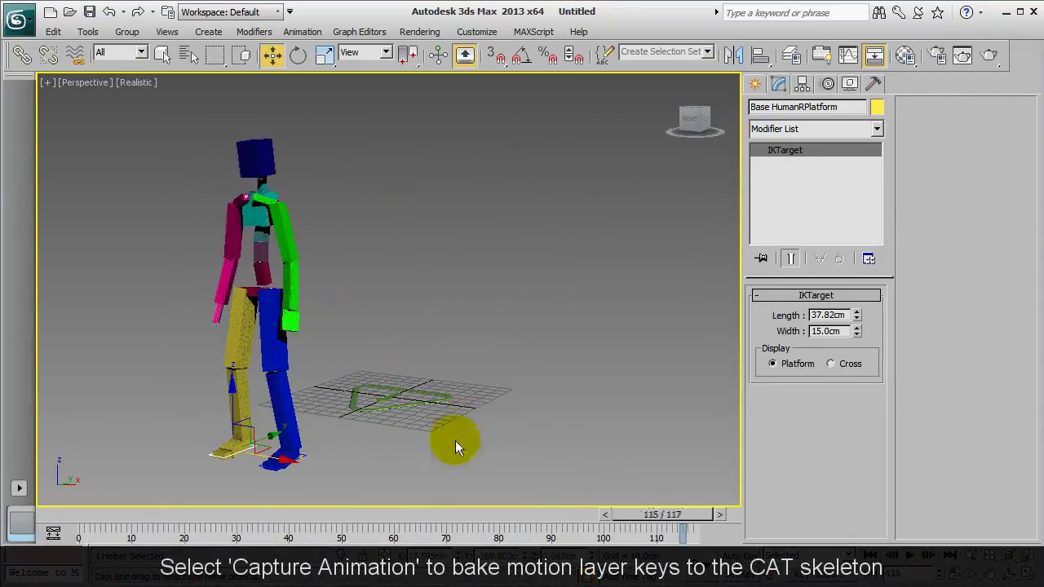
- Return to frame 0 and capture the mapped animation from frame 0 to 118 onto the CAT skeleton
left_click_drag(713, 520, 144, 506)
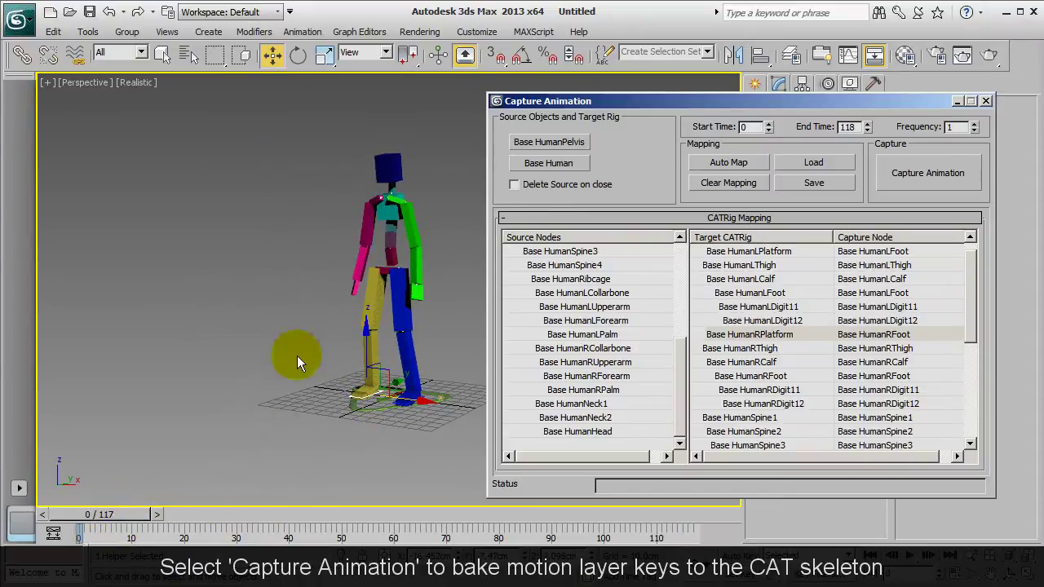
scroll(224, 335, "up", 3)
middle_click_drag(298, 341, 274, 342)
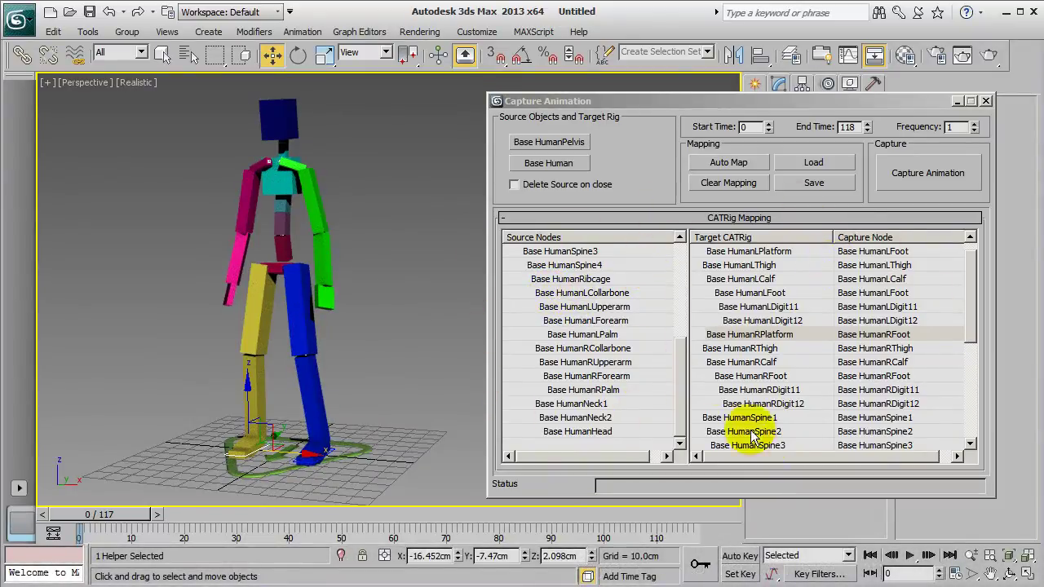
left_click(911, 179)
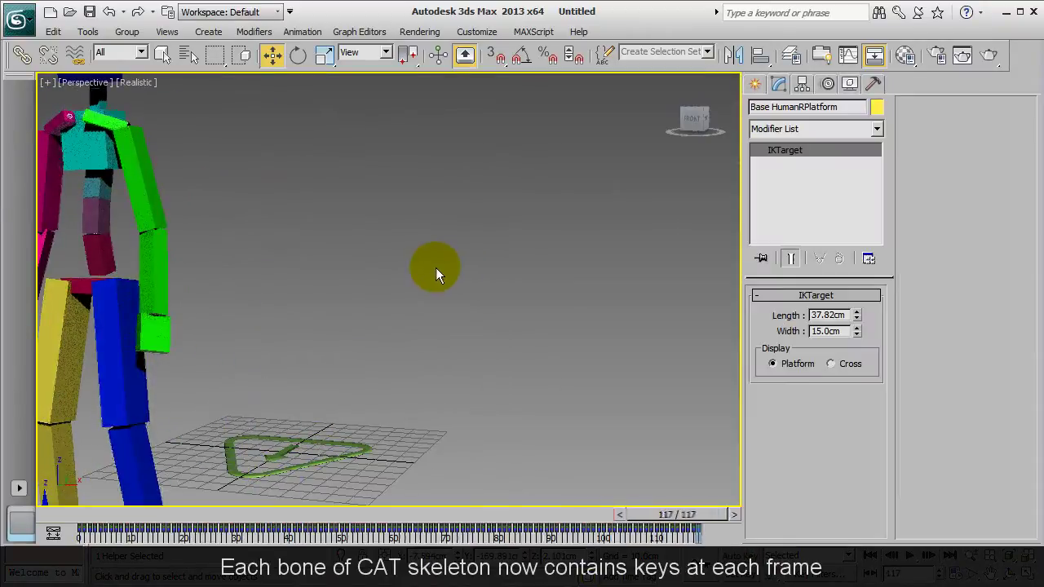
- Select the left forearm, the ribcage and a spine bone in turn to examine their keys on the timeline
scroll(359, 306, "down", 2)
middle_click_drag(347, 308, 429, 297)
scroll(428, 296, "down", 3)
left_click(333, 266)
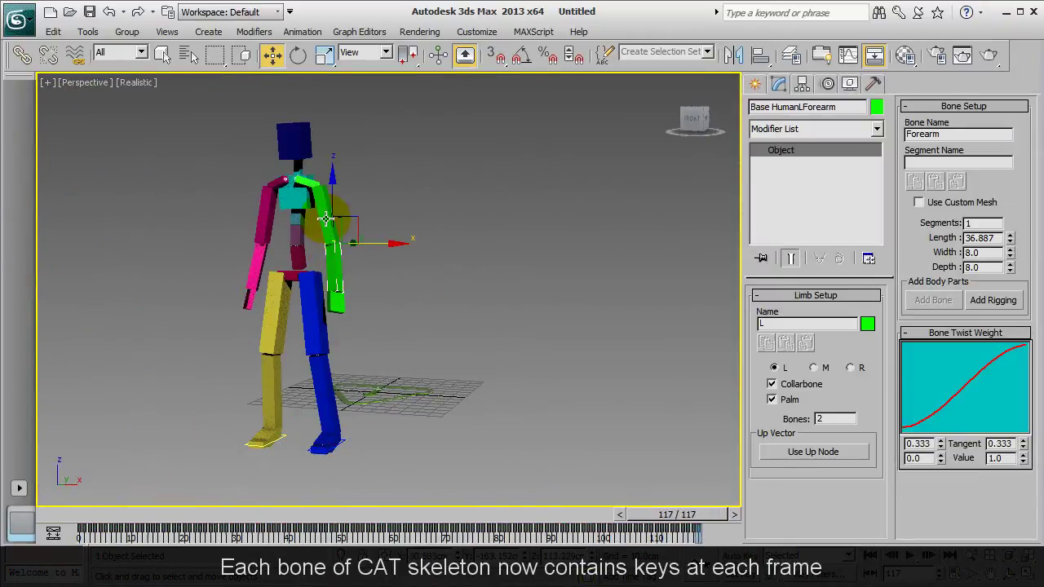
left_click(294, 188)
left_click(286, 232)
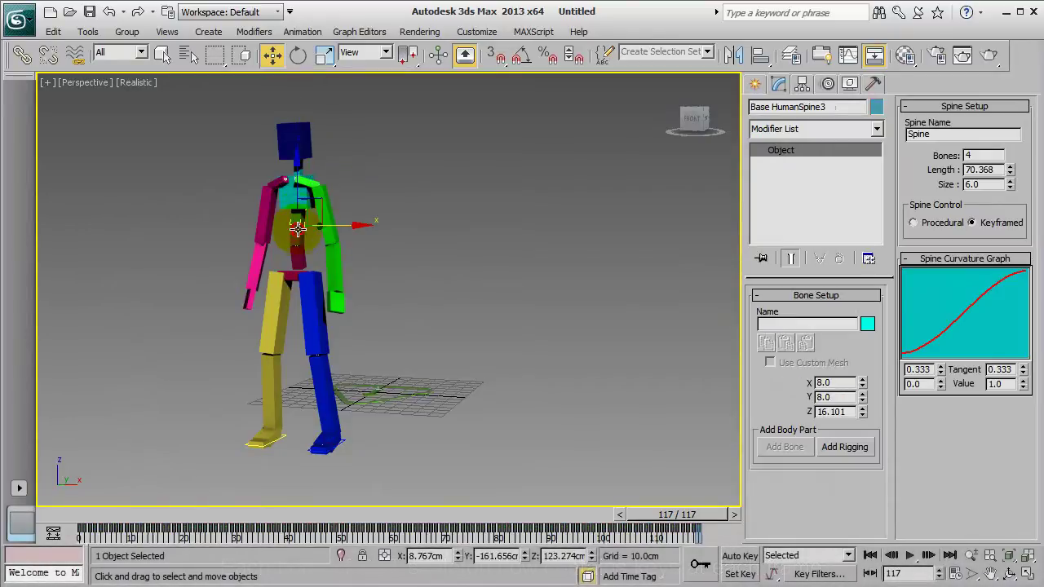
- Delete the whole dummy bone hierarchy in Schematic View and close that window
left_click(851, 82)
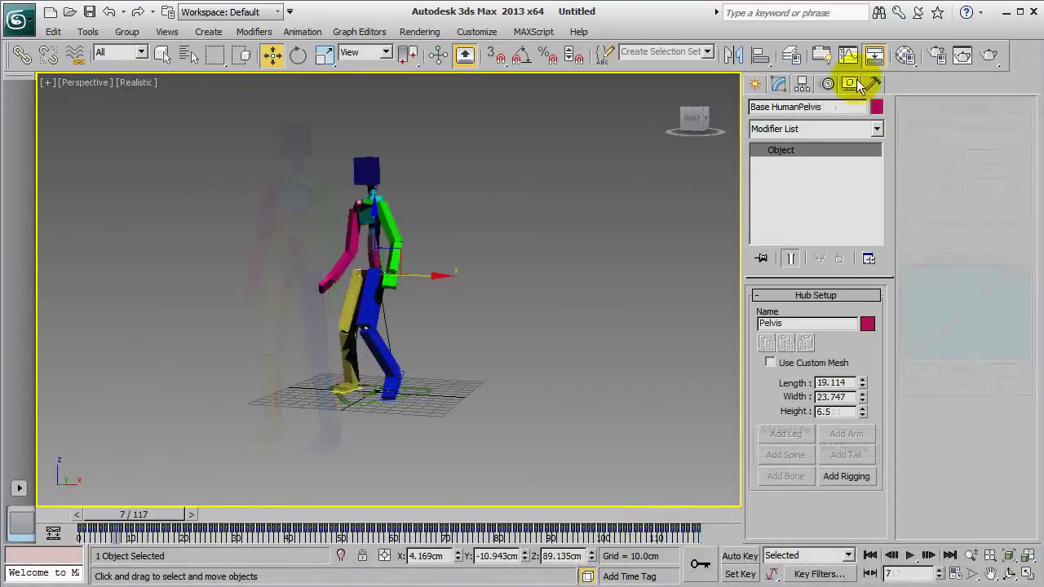
left_click(873, 55)
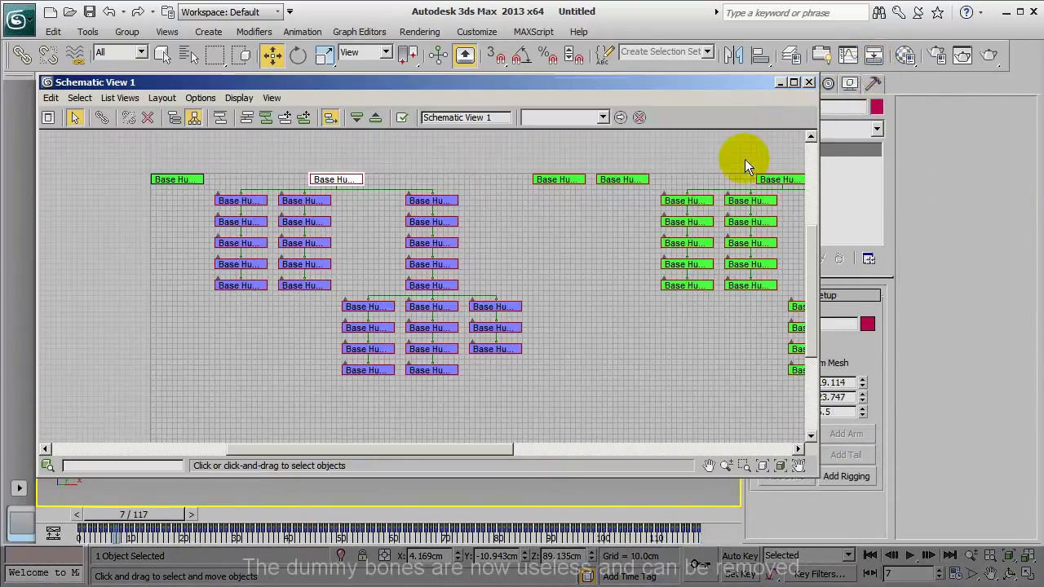
middle_click_drag(630, 284, 581, 282)
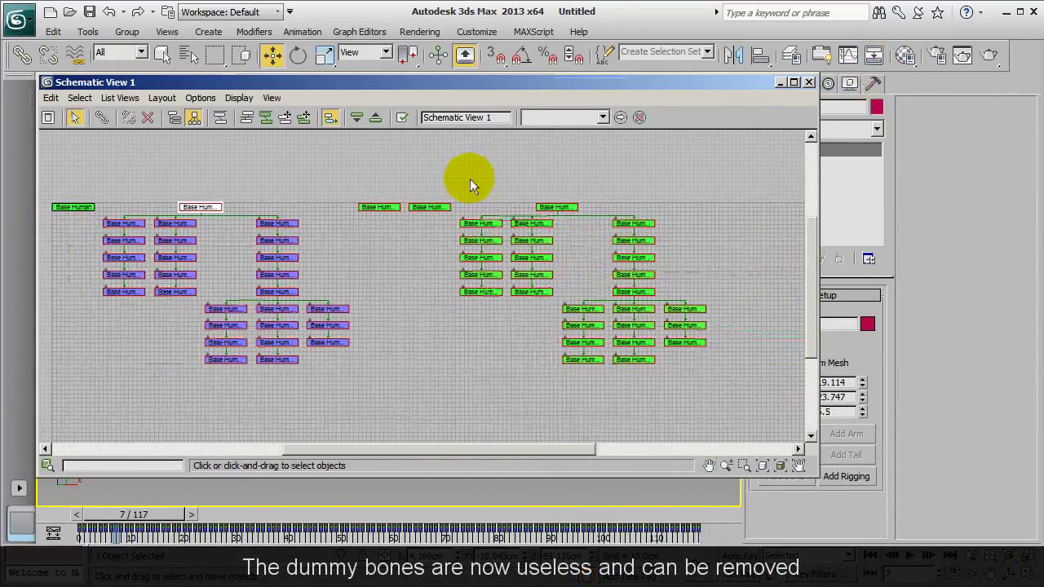
left_click_drag(463, 178, 538, 241)
left_click_drag(720, 400, 719, 399)
key("Delete")
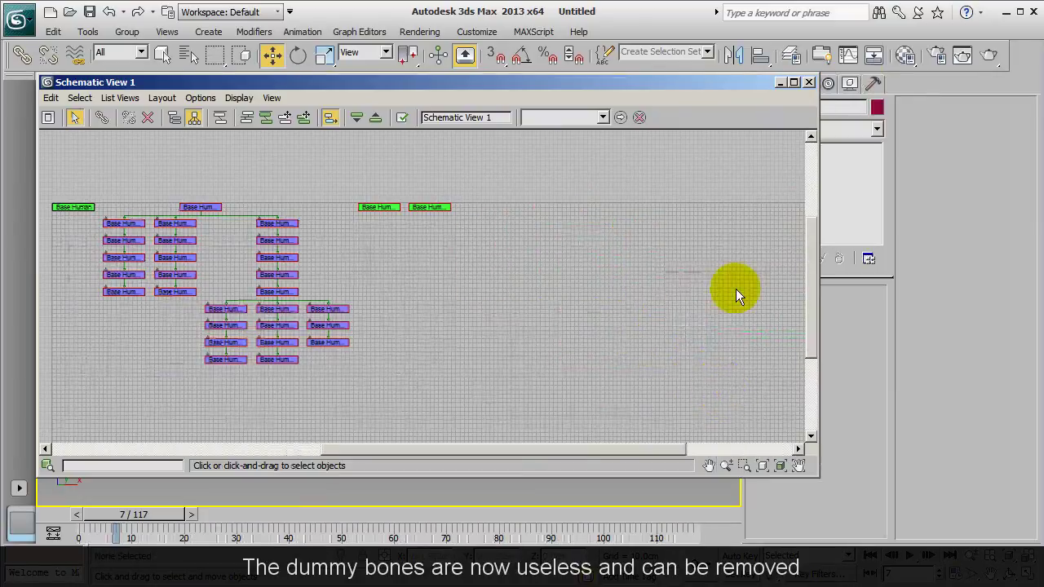
left_click(810, 82)
- Check the captured motion on the remaining CAT skeleton around its opening frames
scroll(623, 264, "up", 3)
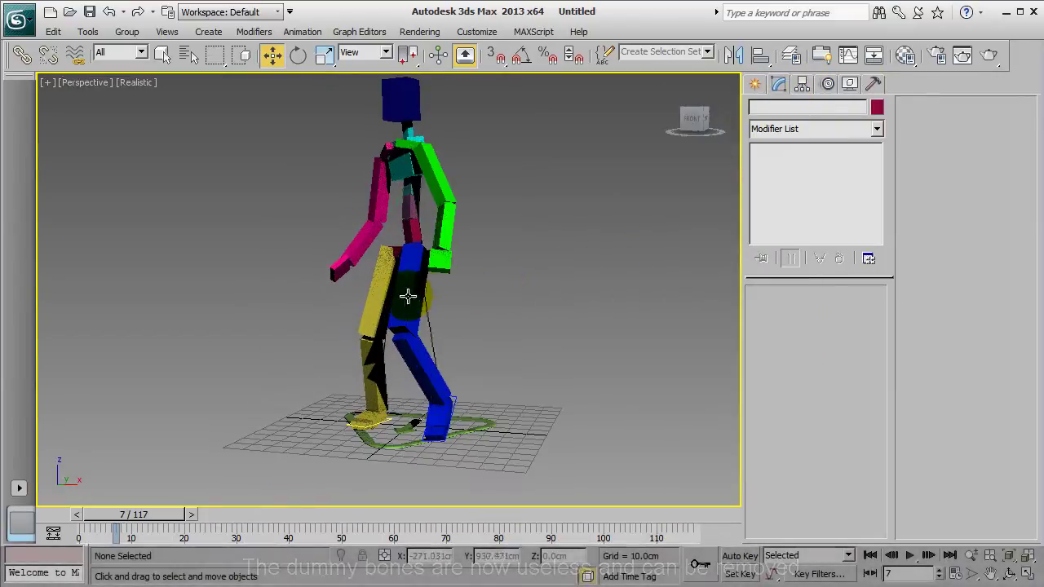
left_click(406, 296)
middle_click_drag(406, 296, 408, 373, "alt")
left_click_drag(159, 514, 133, 524)
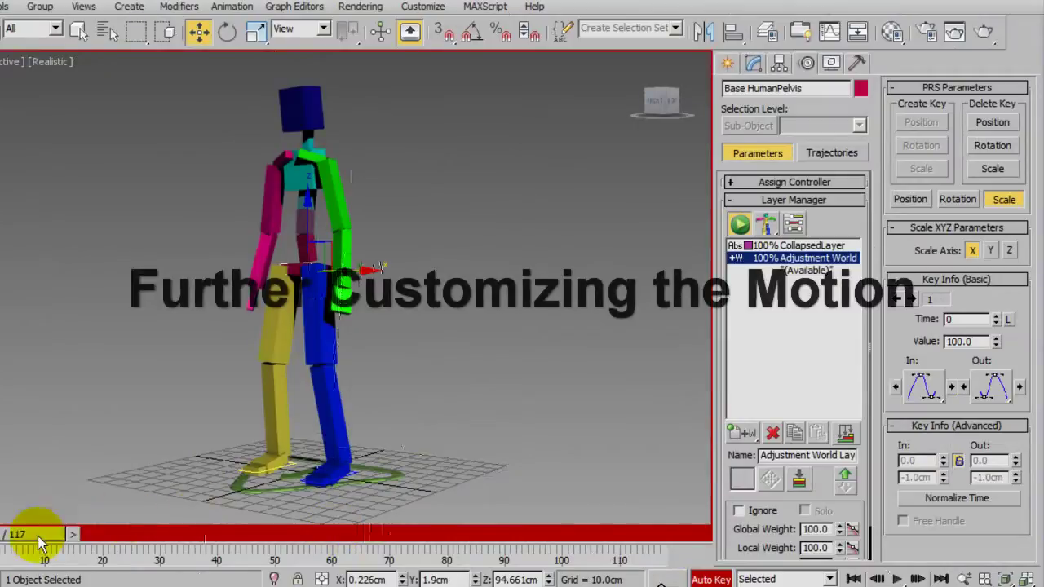
- On the Adjustment World layer, key the pelvis at frame 117 and move it down at frame 60 with Auto Key on
left_click_drag(27, 571, 750, 540)
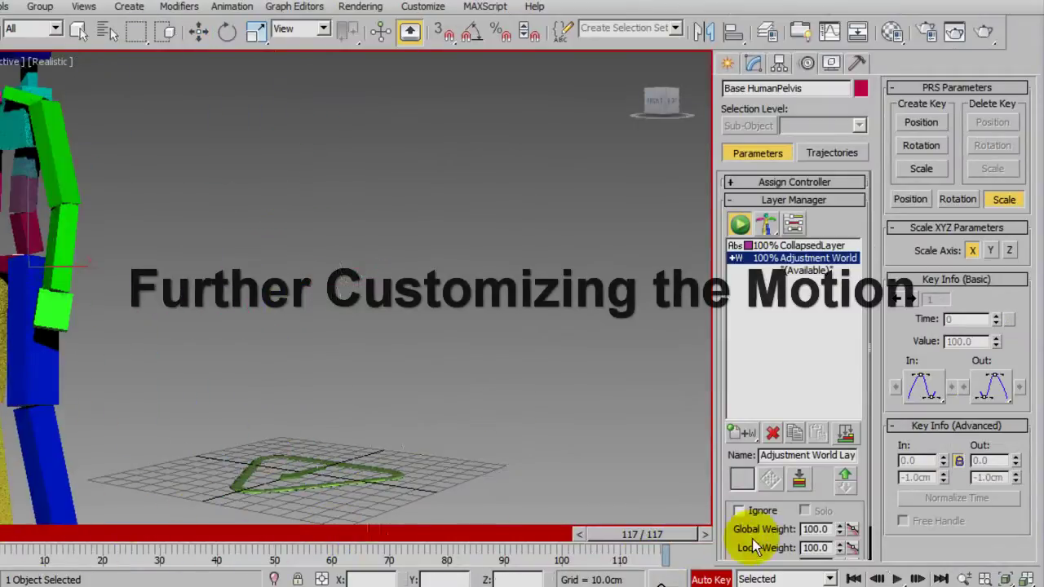
middle_click_drag(637, 457, 575, 375, "alt")
left_click_drag(642, 535, 331, 517)
left_click_drag(302, 226, 302, 261)
middle_click_drag(302, 395, 377, 429, "alt")
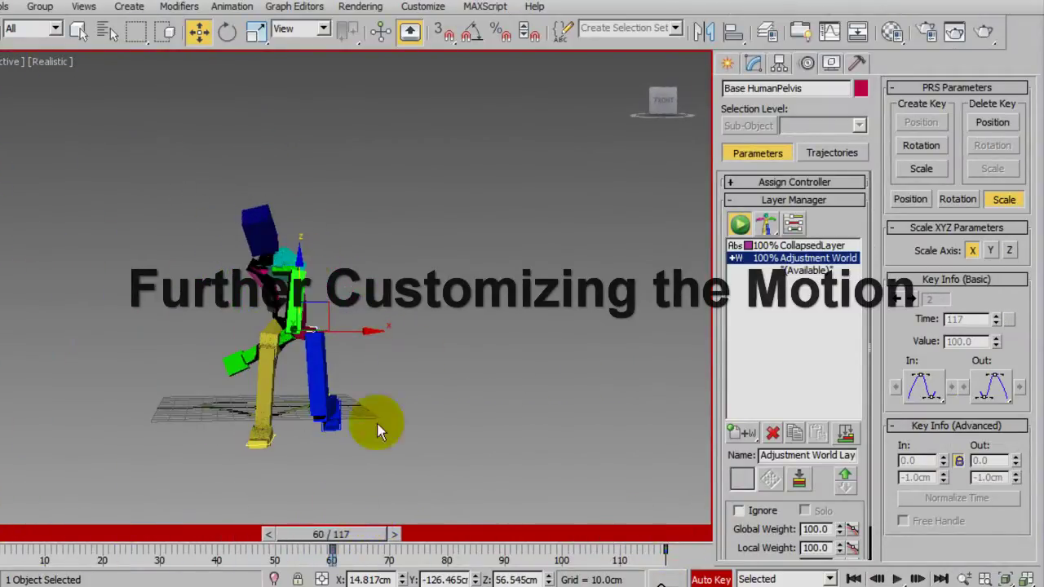
- Scrub and play the animation to check the adjusted pelvis movement around frame 60
left_click_drag(378, 530, 69, 524)
middle_click_drag(77, 481, 134, 460, "alt")
key("slash")
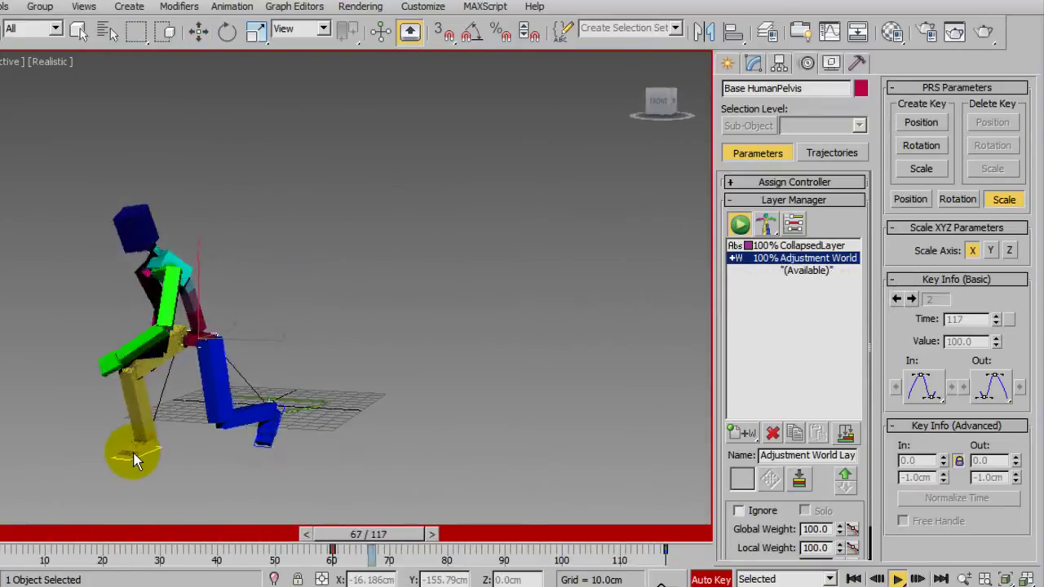
key("slash")
- Return to frame 0 and select the left upper arm, forearm and palm for keying
left_click_drag(493, 534, 20, 482)
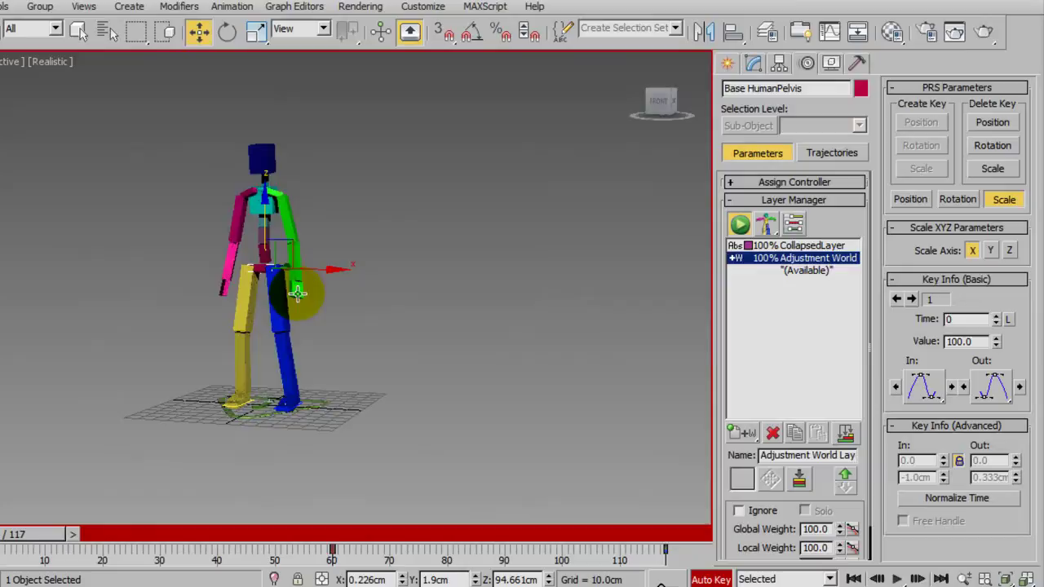
double_click(285, 211)
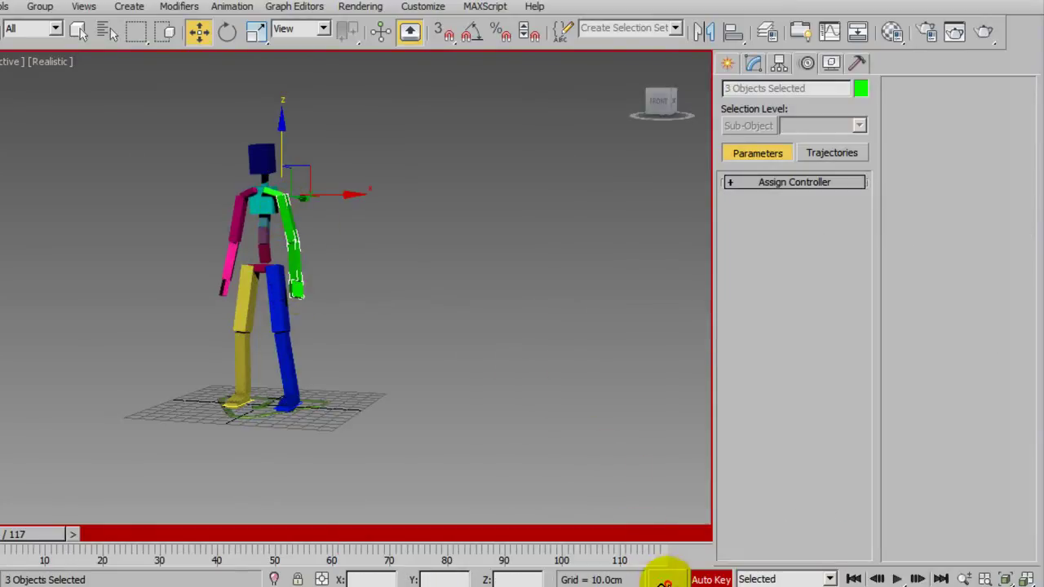
- At frame 60, move the left palm about -17 cm in Y and 4 cm up in Z with Auto Key on
left_click_drag(71, 533, 377, 524)
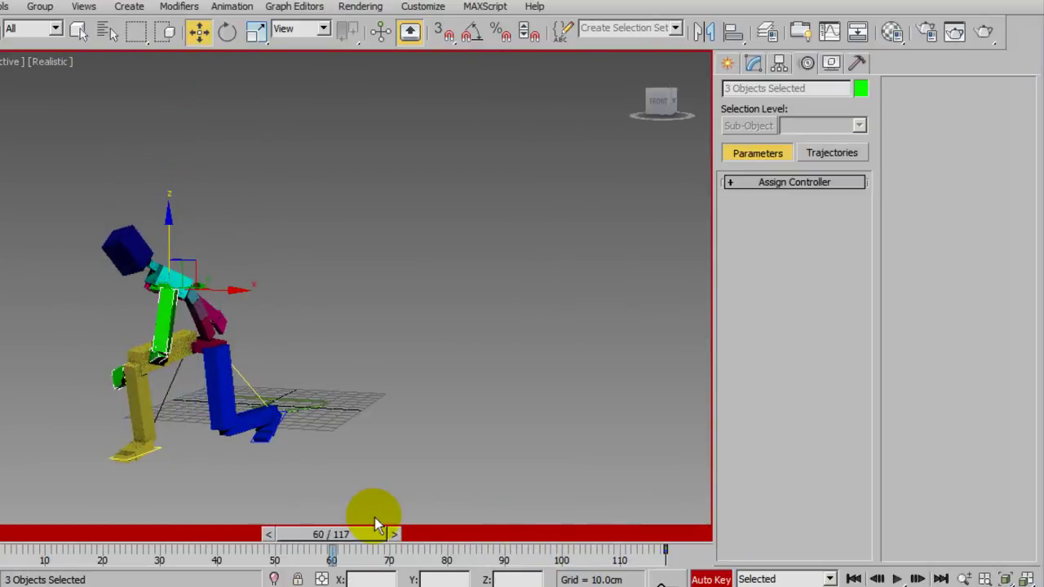
left_click(115, 376)
middle_click_drag(127, 312, 131, 337, "alt")
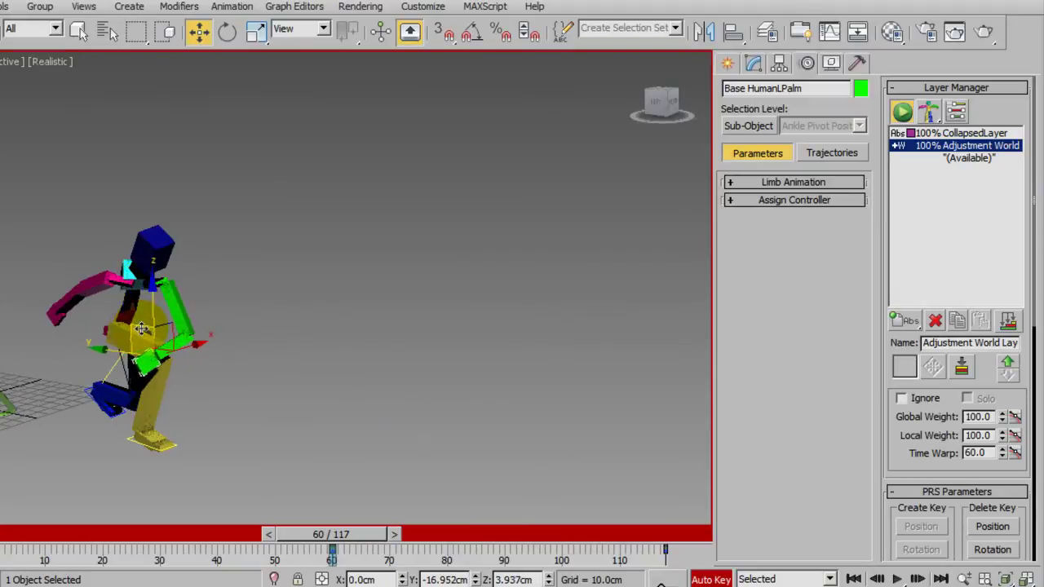
- Play the animation from the start and return to frame 60 to check the left arm's adjusted movement
double_click(167, 296)
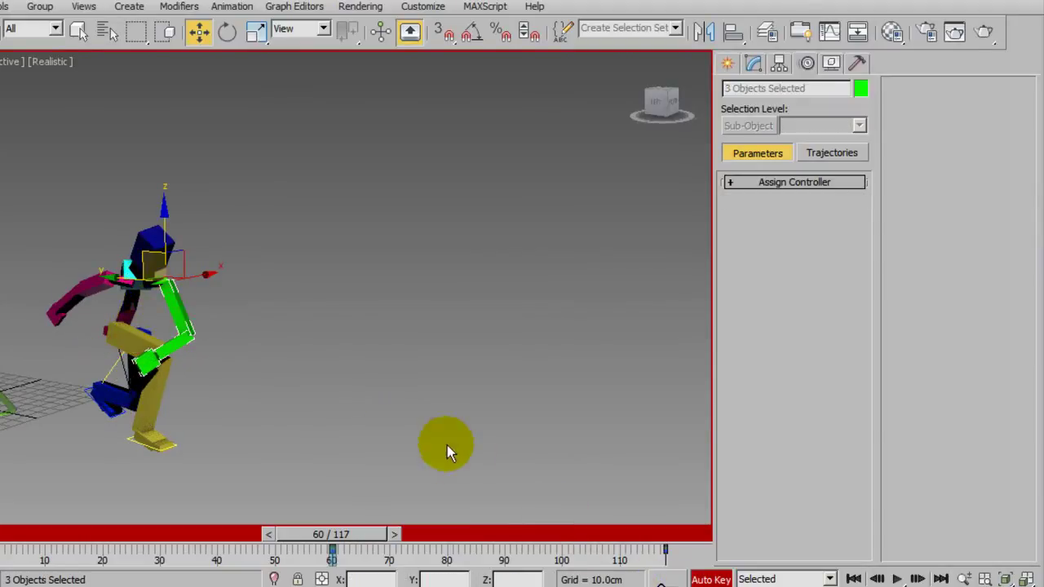
middle_click_drag(447, 445, 310, 432, "alt")
left_click(132, 356)
left_click_drag(330, 531, 18, 522)
key("slash")
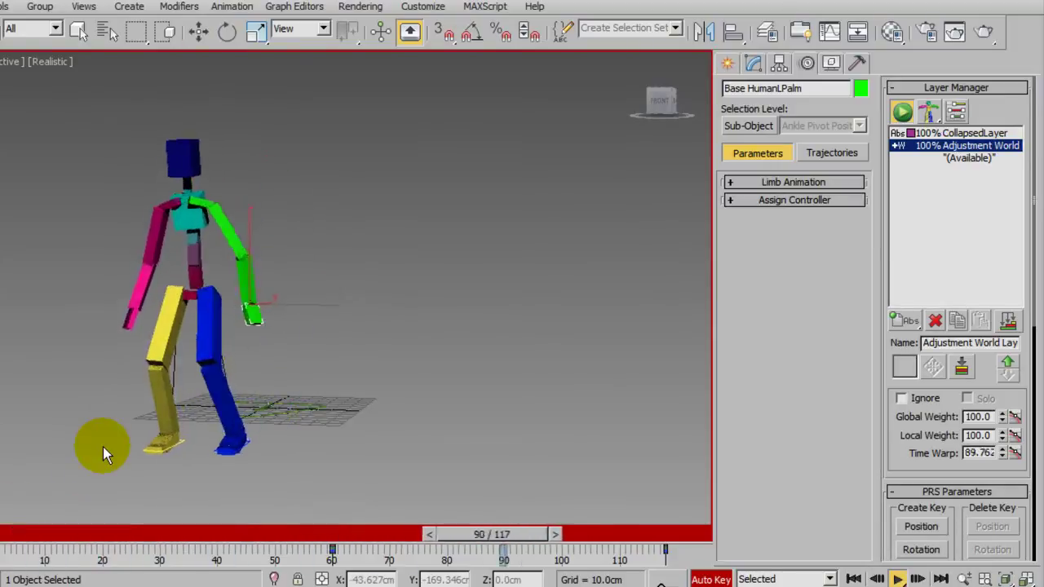
left_click_drag(275, 535, 351, 540)
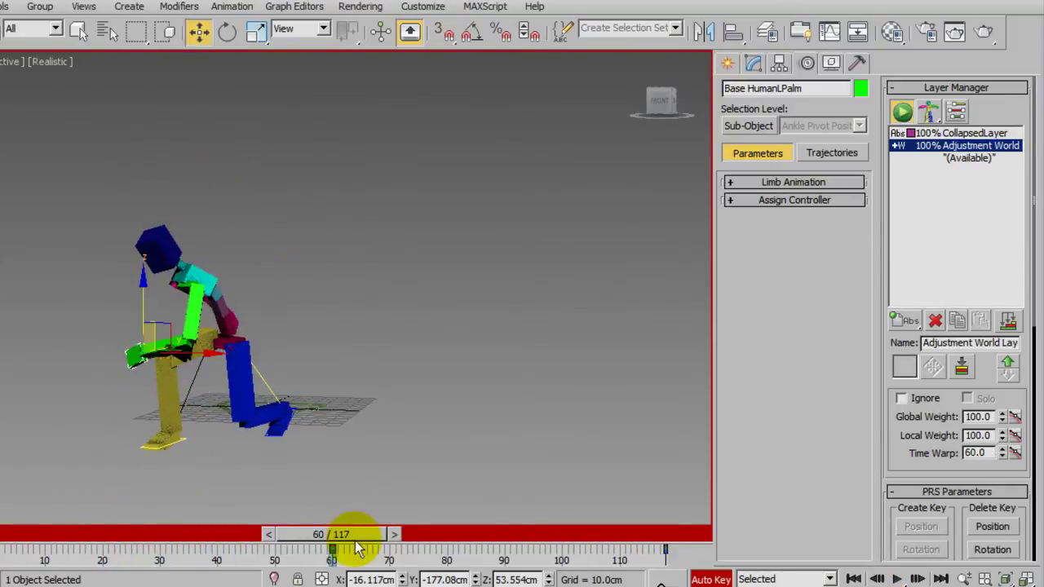
- Turn Auto Key off and toggle Ignore on the Adjustment World layer to compare the original and adjusted poses, leaving the layer ignored
key("n")
middle_click_drag(431, 418, 665, 311, "alt")
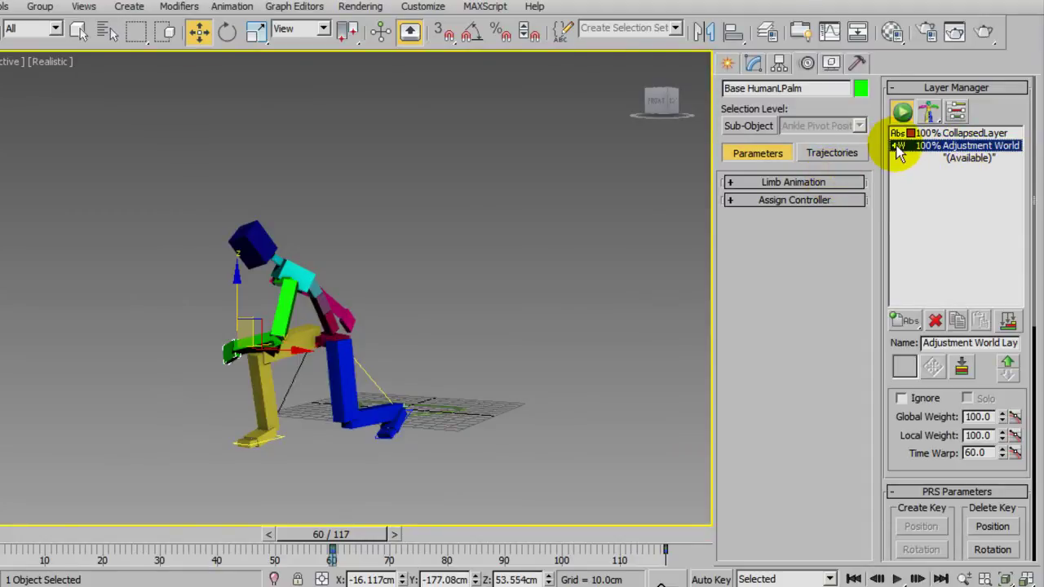
left_click(934, 147)
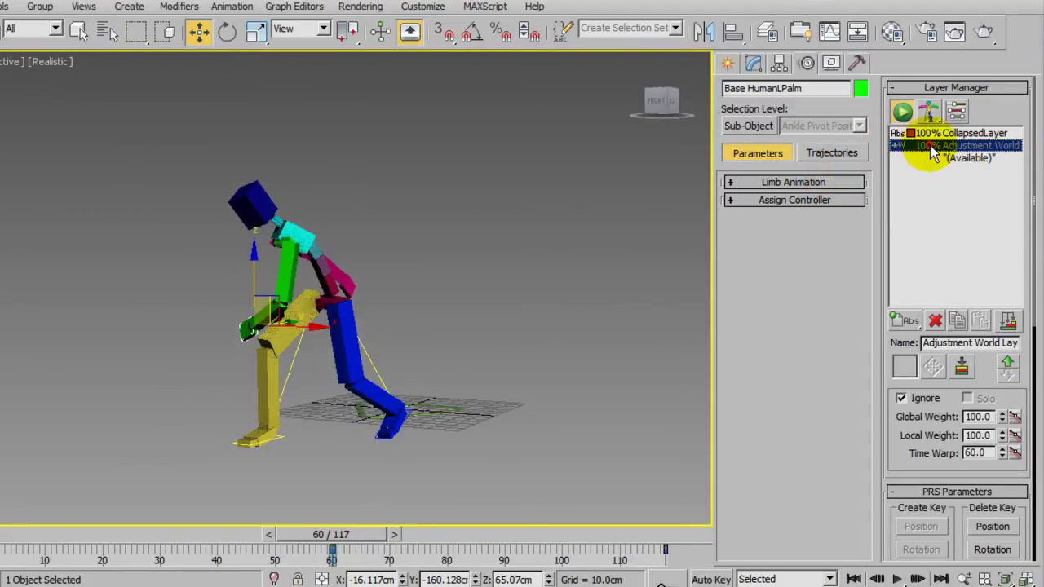
left_click(933, 146)
left_click(931, 147)
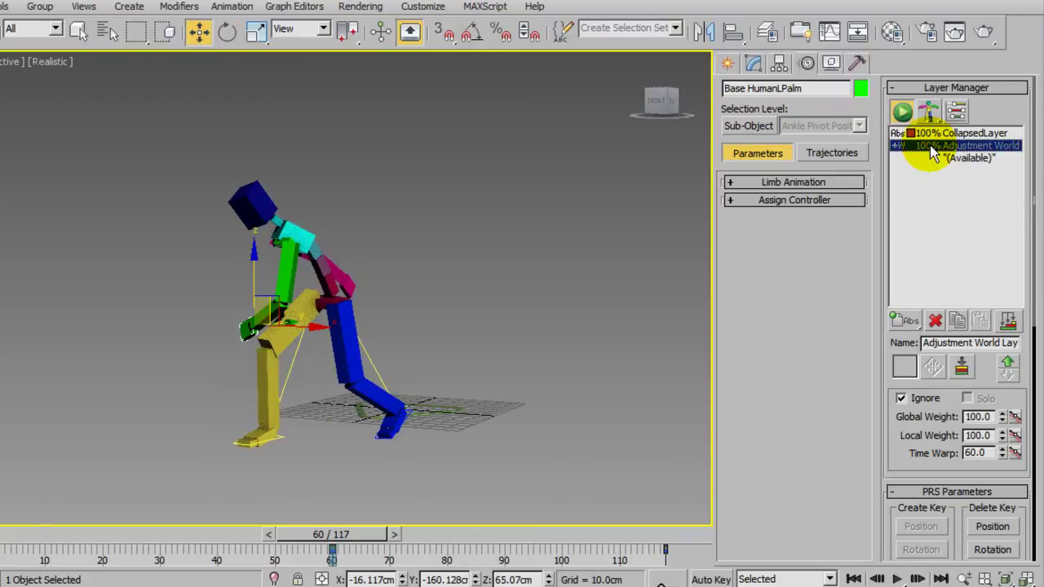